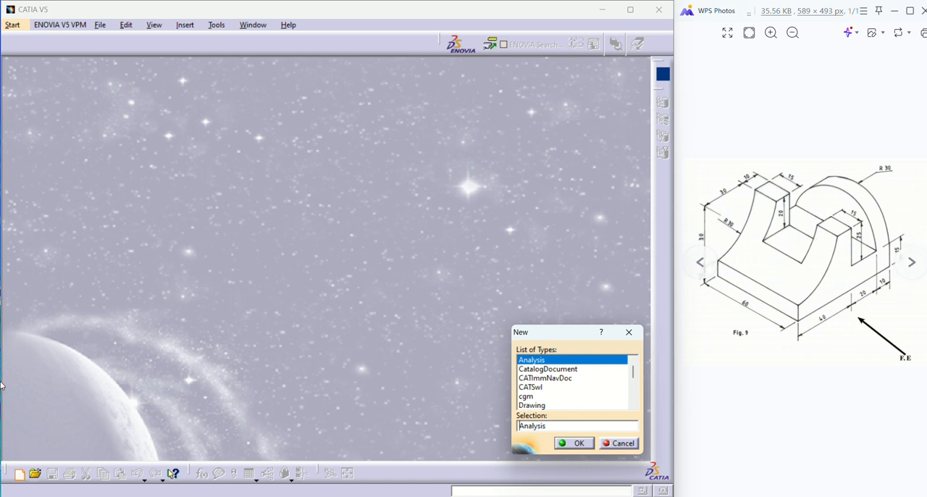
Create a new Part document with the default name and hybrid design options.
{"action": "scroll", "coordinate": [585, 410], "scroll_direction": "down", "scroll_amount": 1}
{"action": "scroll", "coordinate": [585, 409], "scroll_direction": "down", "scroll_amount": 3}
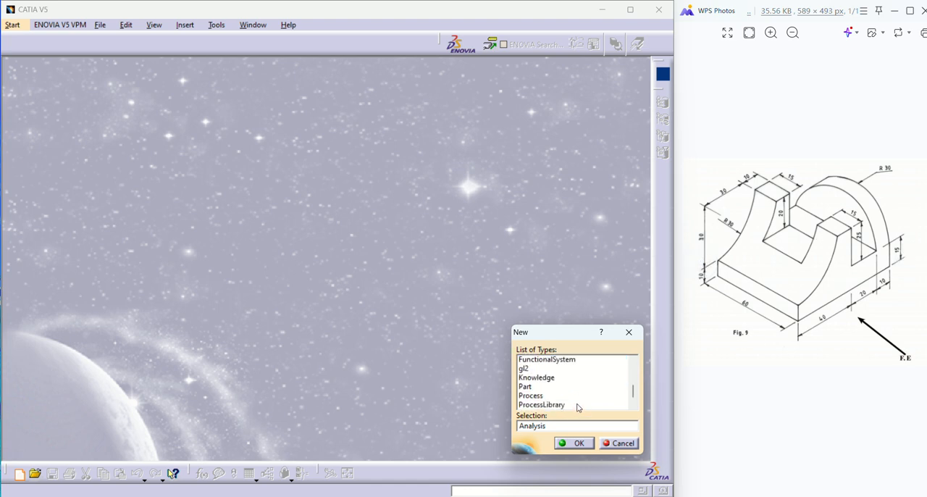
{"action": "left_click", "coordinate": [529, 369]}
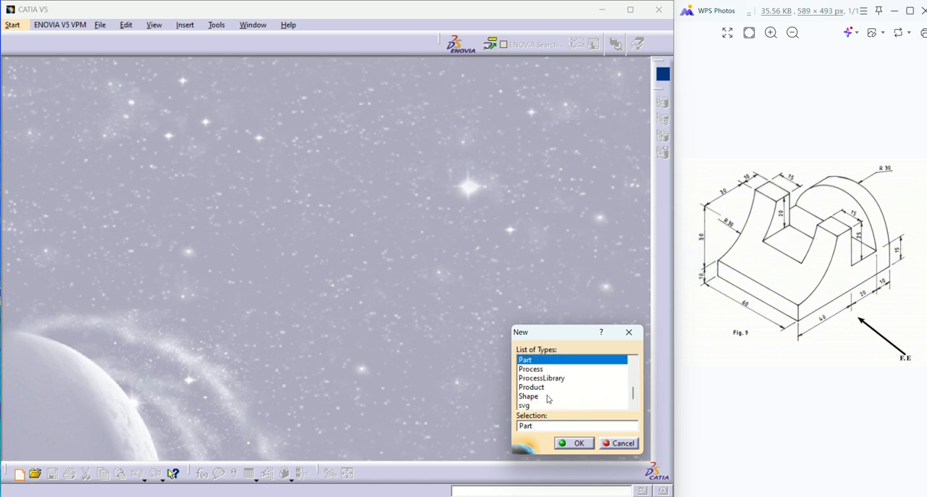
{"action": "left_click", "coordinate": [575, 444]}
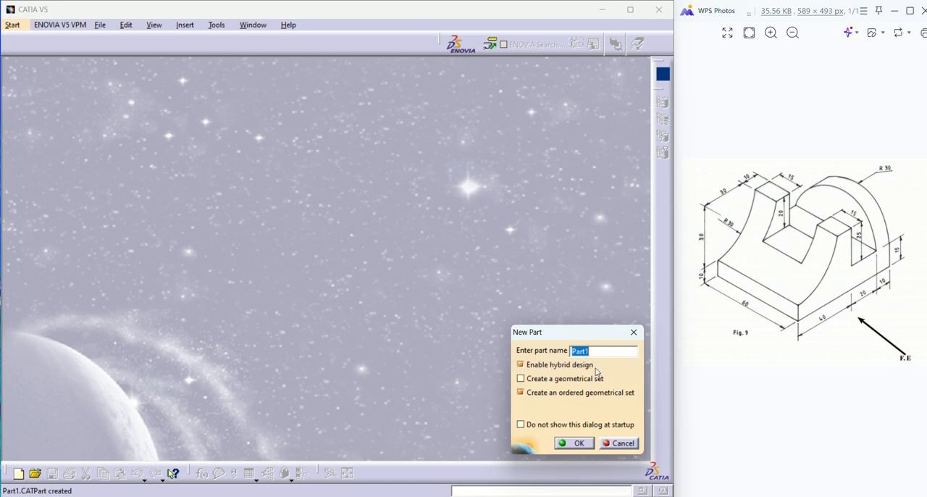
{"action": "left_click", "coordinate": [572, 445]}
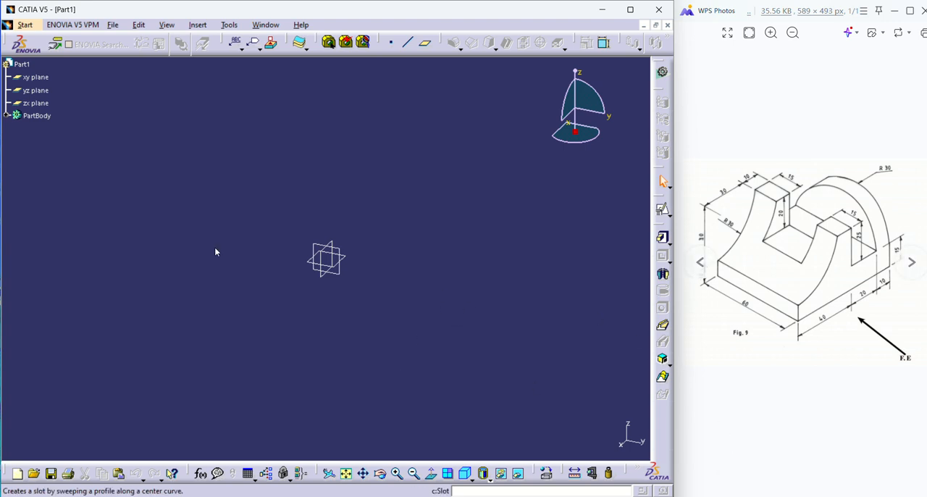
Open a positioned sketch on the xy plane with the H direction reversed and the axes swapped.
{"action": "left_click", "coordinate": [36, 77]}
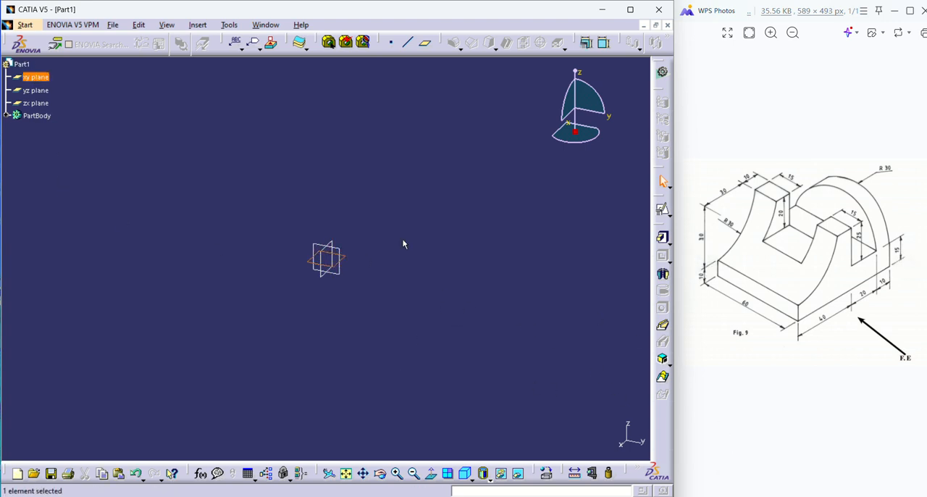
{"action": "left_click", "coordinate": [663, 210]}
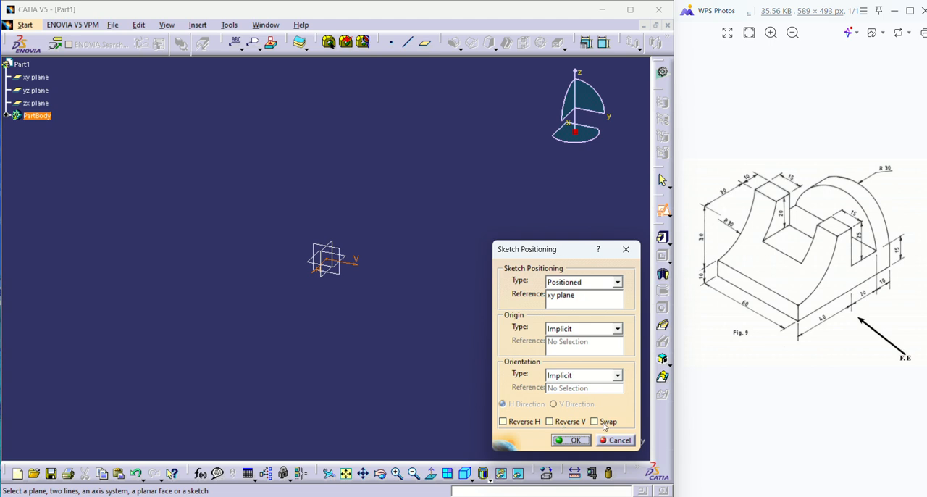
{"action": "left_click", "coordinate": [519, 422]}
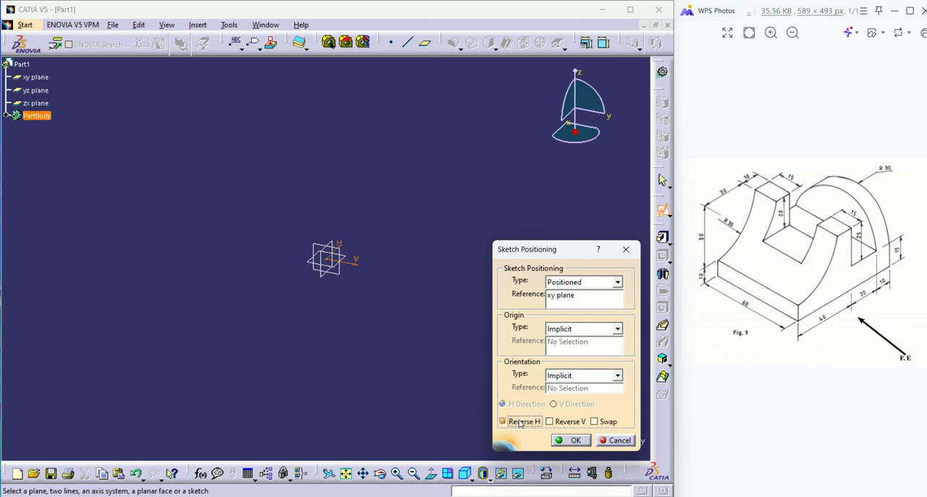
{"action": "left_click", "coordinate": [593, 422]}
{"action": "left_click", "coordinate": [571, 441]}
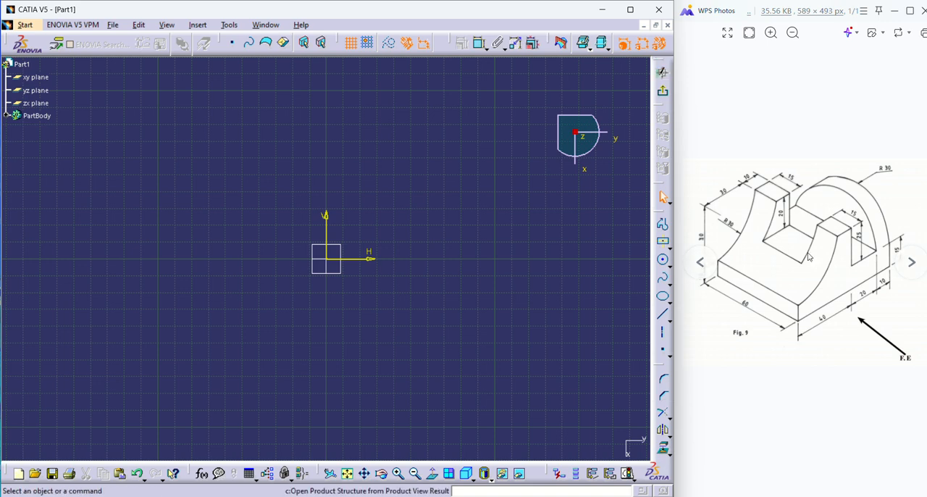
Start a profile with a vertical side about 40 mm high, a base about 309 mm long on the H axis, and an opposite side about 218 mm high.
{"action": "scroll", "coordinate": [809, 270], "scroll_direction": "up", "scroll_amount": 3}
{"action": "scroll", "coordinate": [809, 270], "scroll_direction": "down", "scroll_amount": 4}
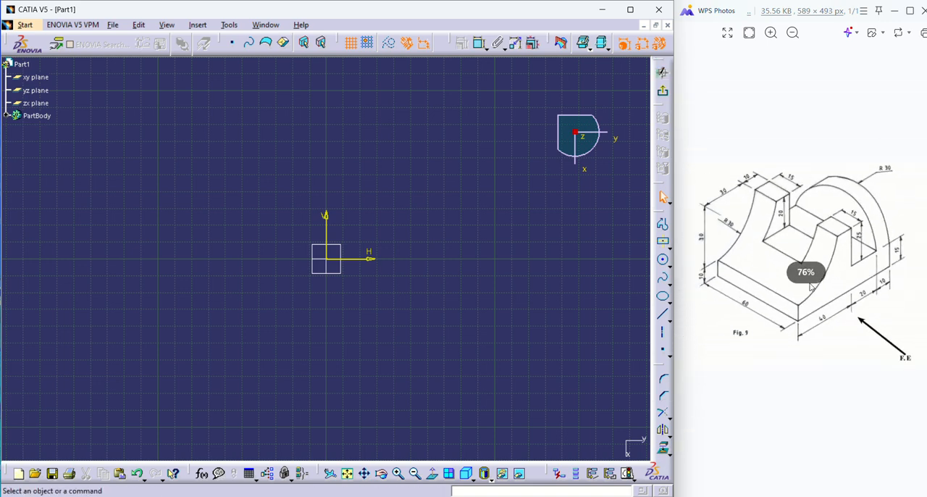
{"action": "scroll", "coordinate": [829, 265], "scroll_direction": "up", "scroll_amount": 1}
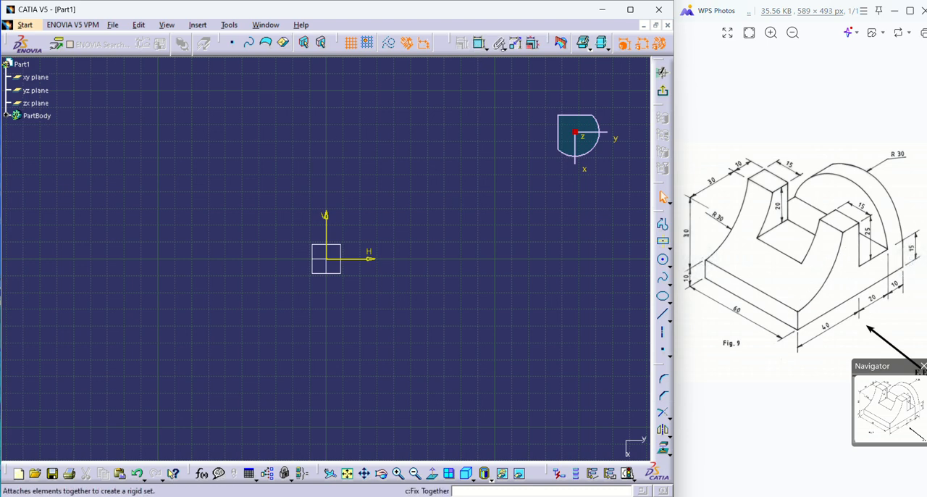
{"action": "left_click", "coordinate": [663, 226]}
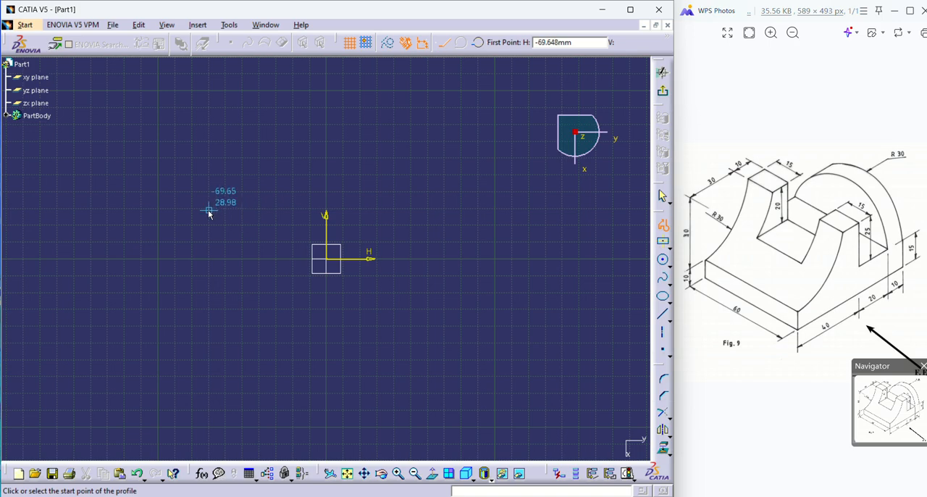
{"action": "middle_click_drag", "start_coordinate": [209, 282], "coordinate": [203, 357]}
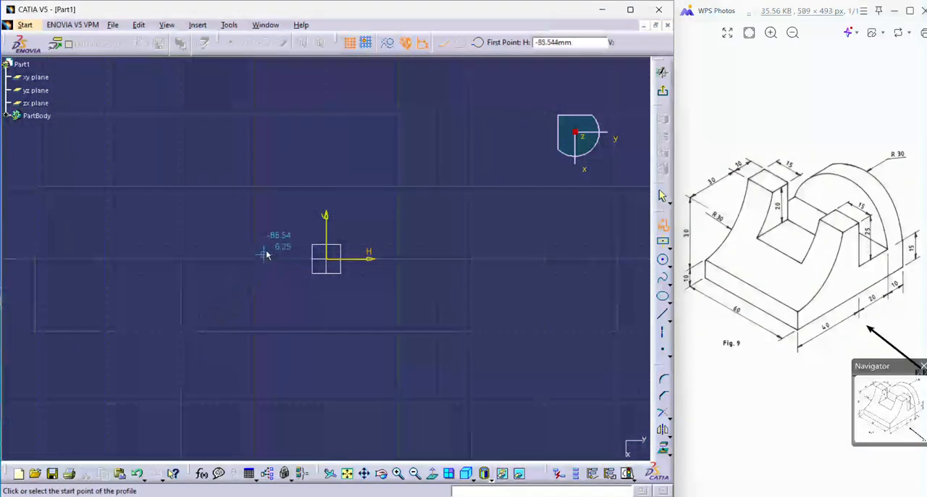
{"action": "left_click", "coordinate": [281, 230]}
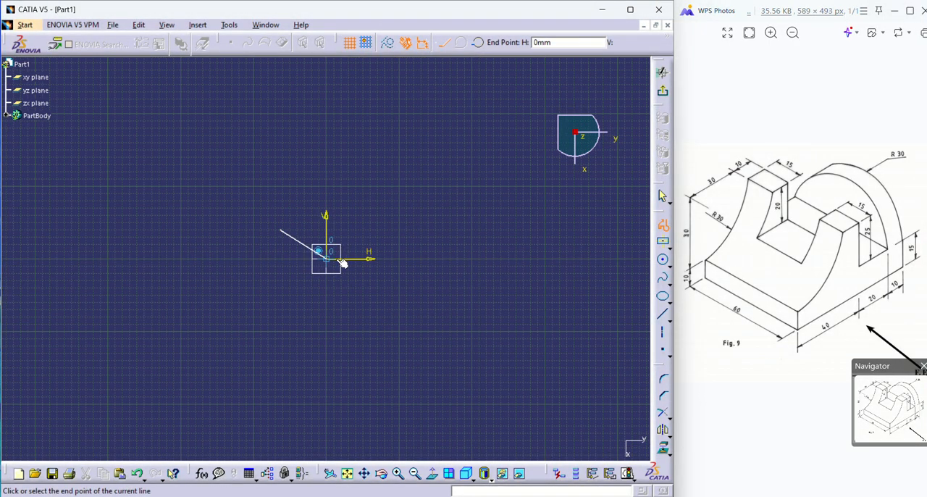
{"action": "left_click", "coordinate": [281, 259]}
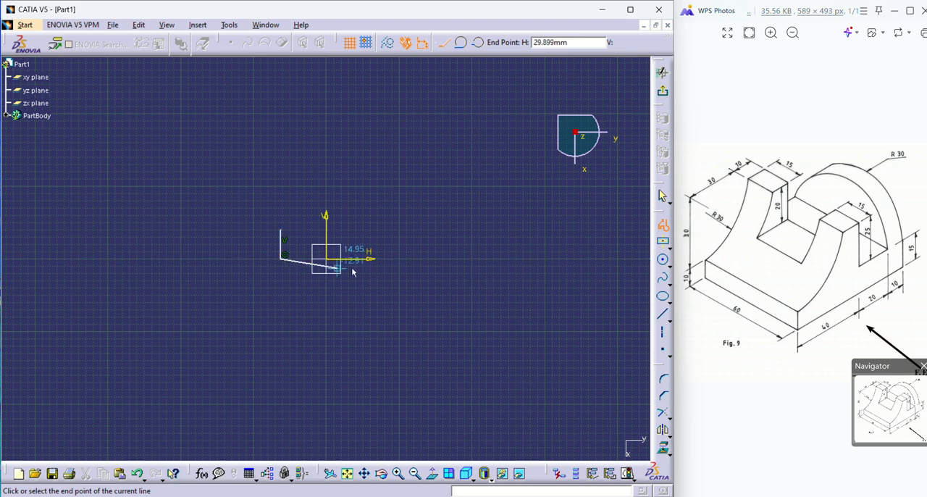
{"action": "left_click", "coordinate": [506, 259]}
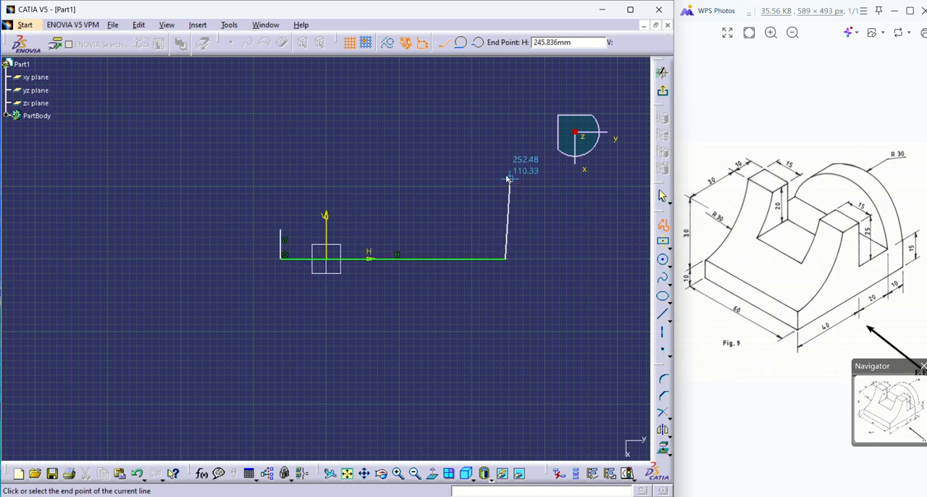
{"action": "left_click", "coordinate": [506, 102]}
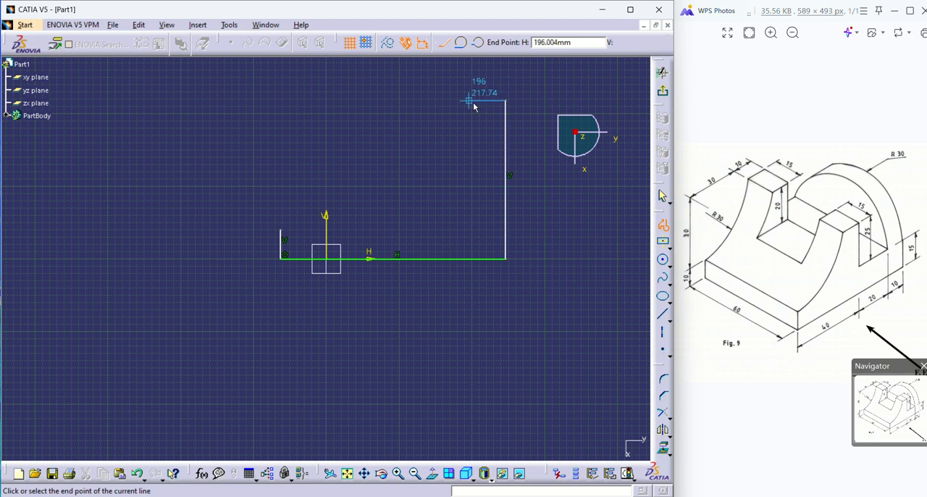
Continue the profile around a notch about 56 mm wide and a top edge about 69 mm long, closing it with a slanted line to the start point.
{"action": "left_click", "coordinate": [472, 103]}
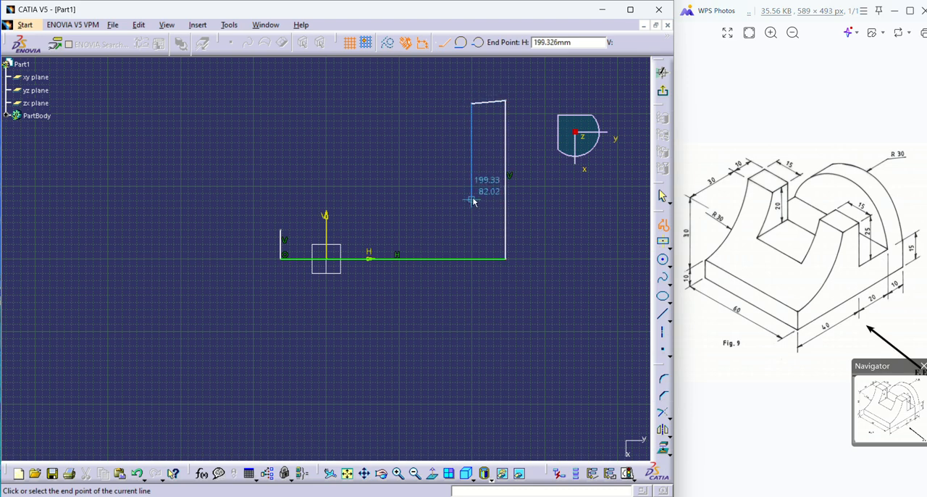
{"action": "left_click", "coordinate": [472, 200]}
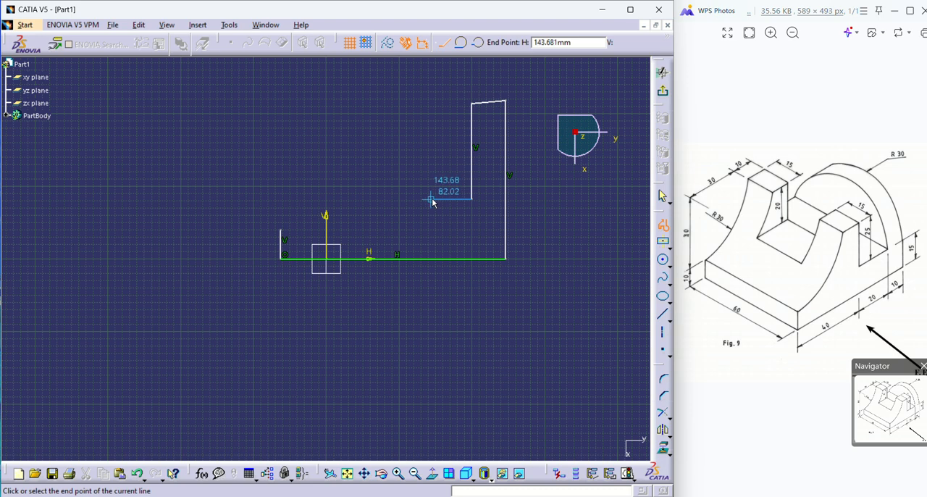
{"action": "left_click", "coordinate": [431, 200]}
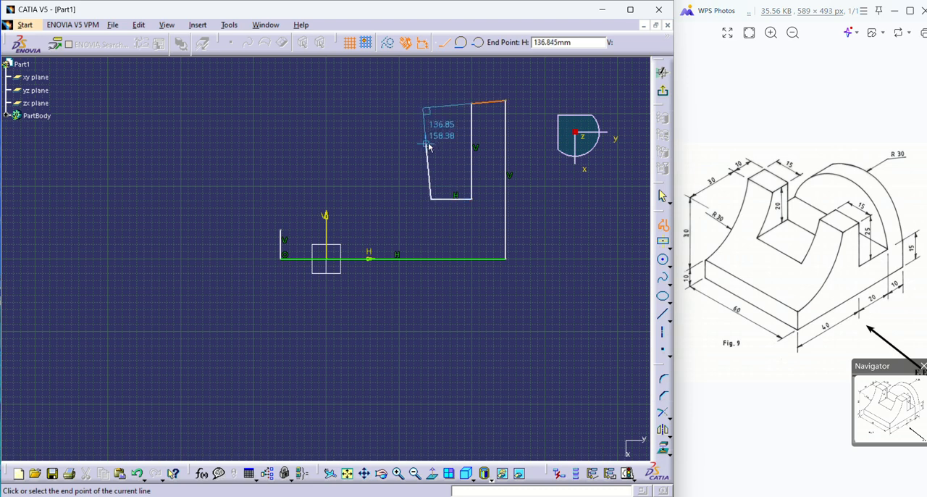
{"action": "left_click", "coordinate": [430, 144]}
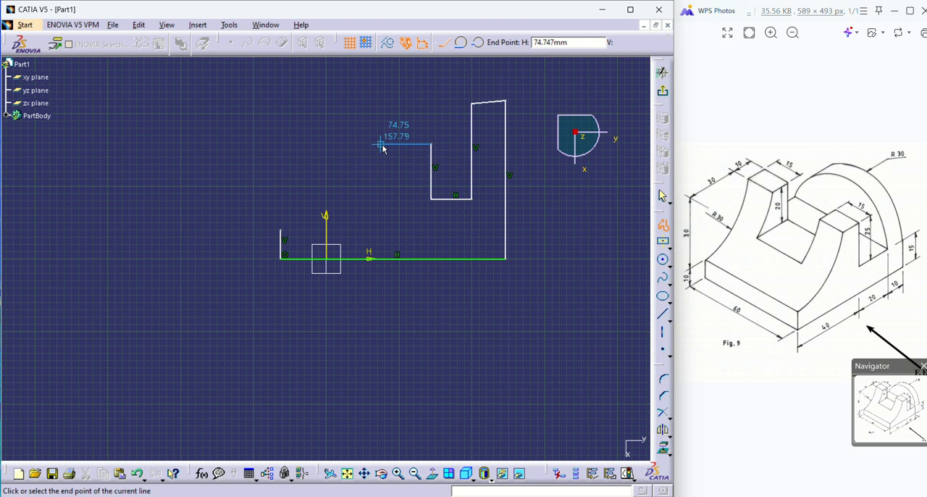
{"action": "left_click", "coordinate": [381, 145]}
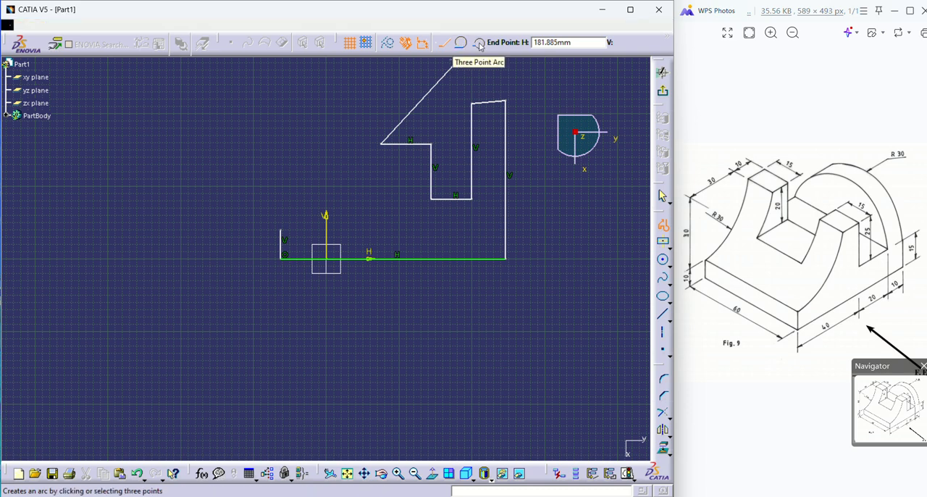
{"action": "left_click", "coordinate": [280, 229]}
{"action": "left_click", "coordinate": [305, 154]}
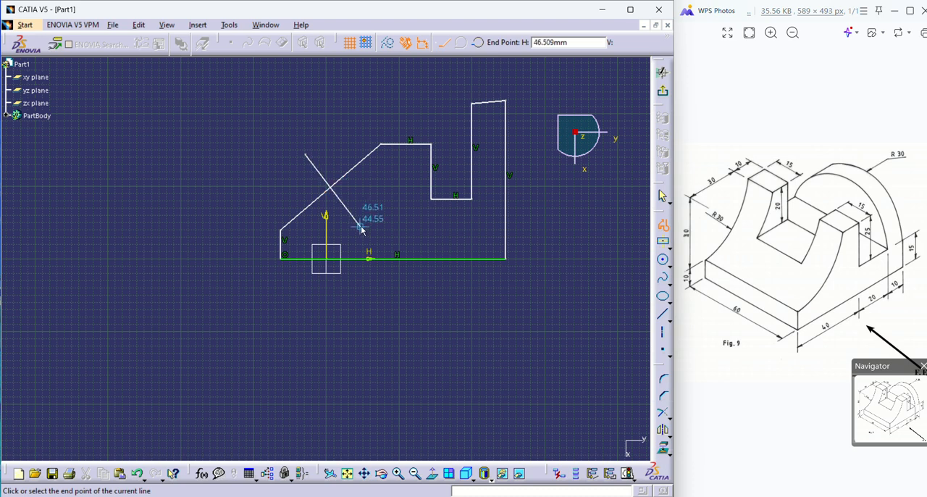
{"action": "key", "text": "Escape"}
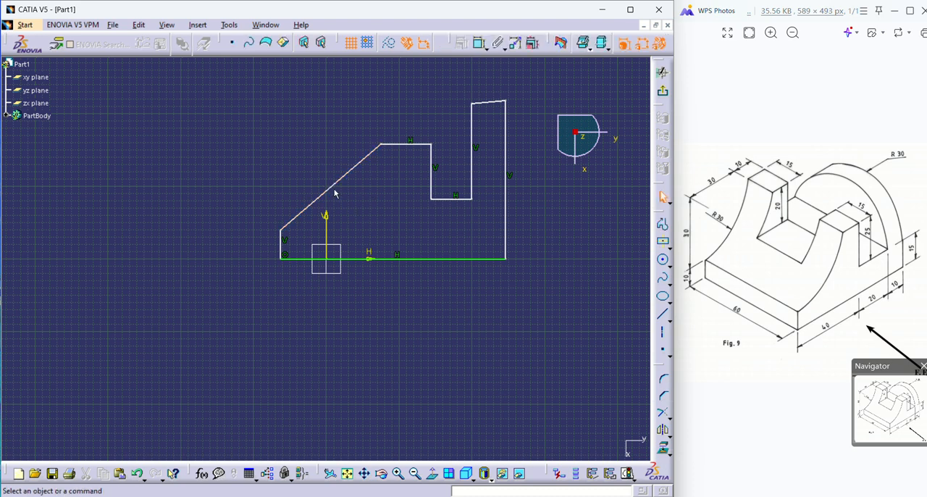
Replace the slanted line with a three-point arc between its two endpoints, curving inward through about H 36 mm, V 70 mm.
{"action": "left_click", "coordinate": [331, 187]}
{"action": "key", "text": "Delete"}
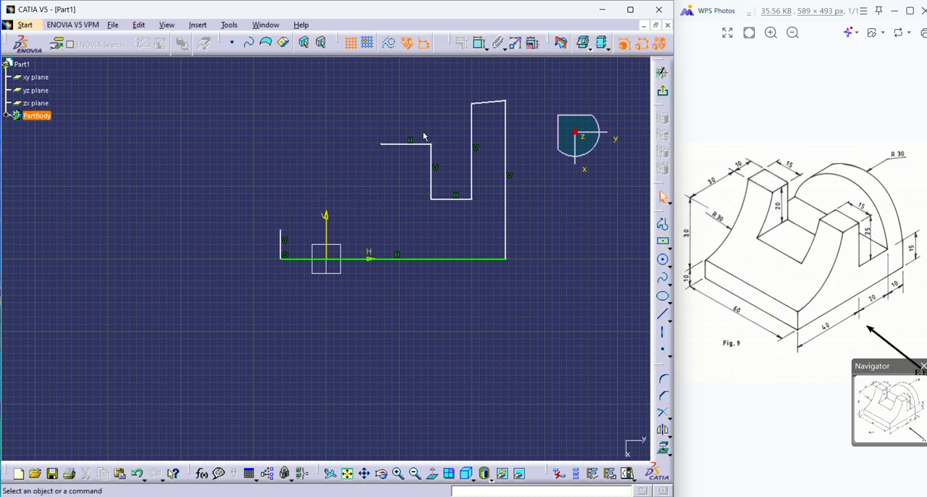
{"action": "left_click", "coordinate": [671, 268]}
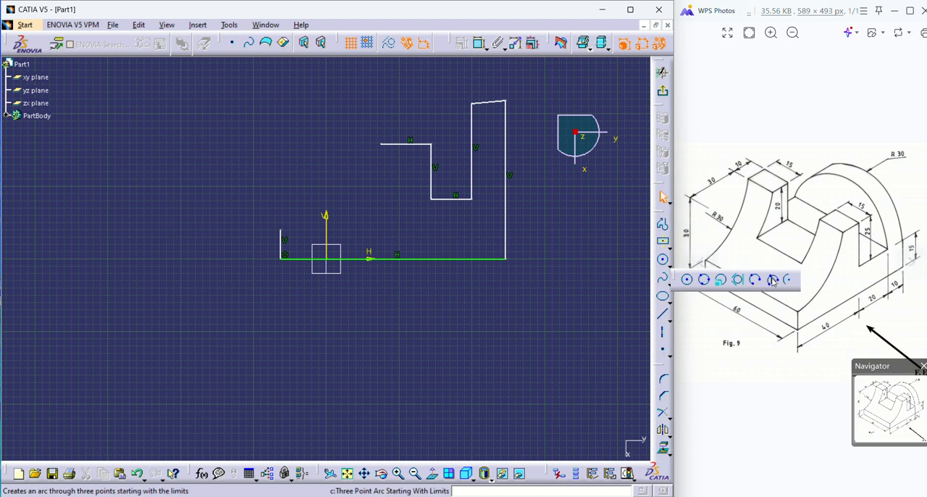
{"action": "left_click", "coordinate": [771, 279]}
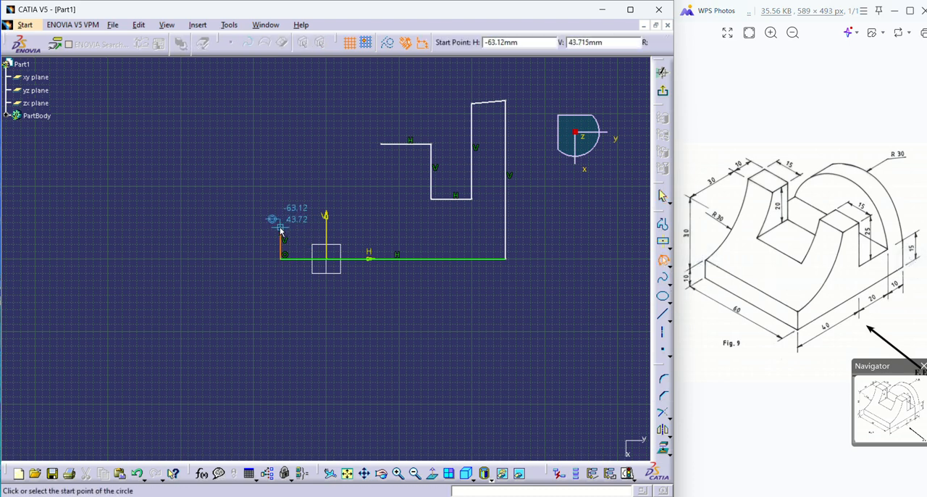
{"action": "left_click", "coordinate": [280, 231]}
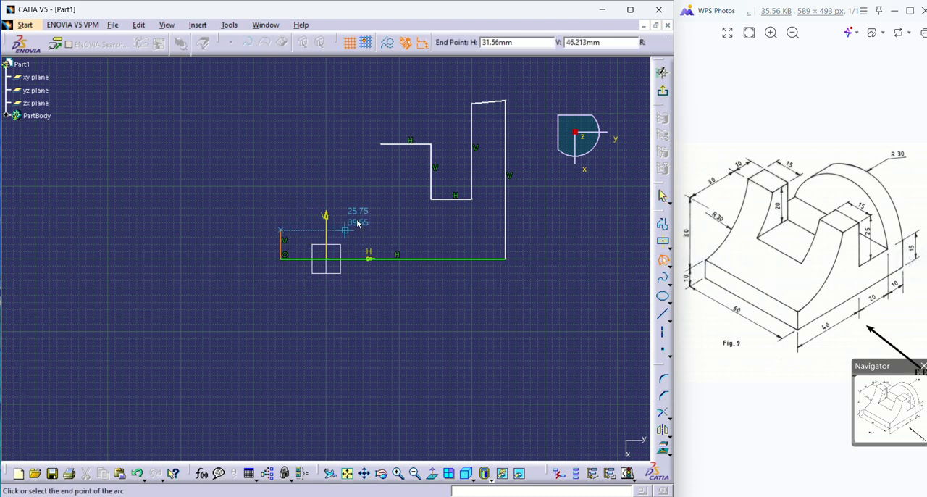
{"action": "left_click", "coordinate": [380, 145]}
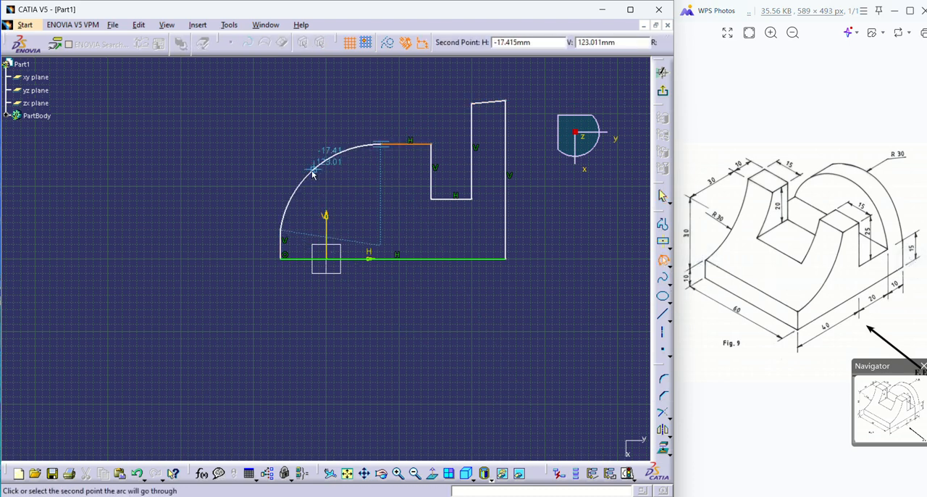
{"action": "left_click", "coordinate": [351, 205]}
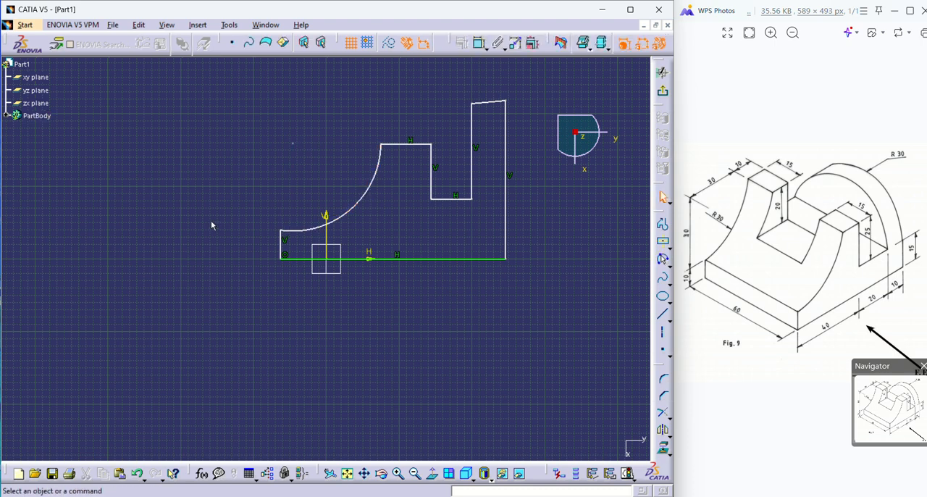
Try a vertical constraint on the slightly slanted top line of the tall upright and undo the resulting changes.
{"action": "right_click", "coordinate": [487, 103]}
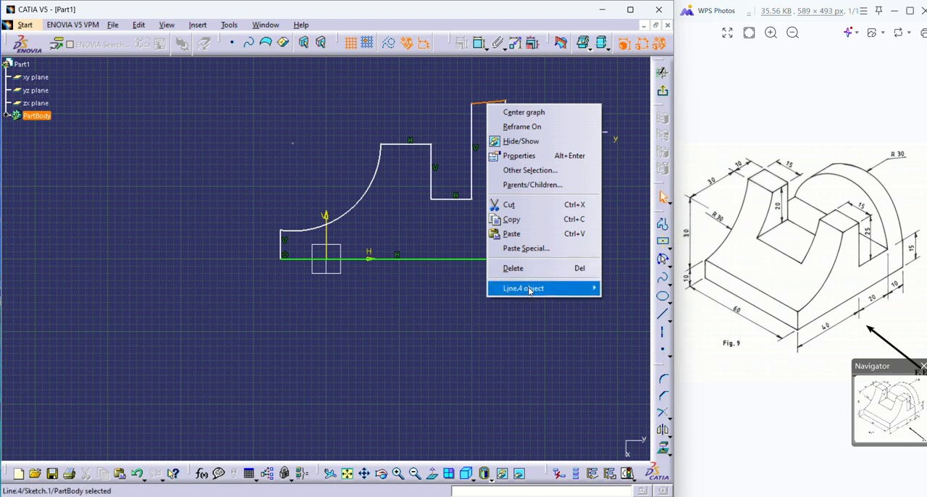
{"action": "mouse_move", "coordinate": [531, 288]}
{"action": "left_click", "coordinate": [627, 336]}
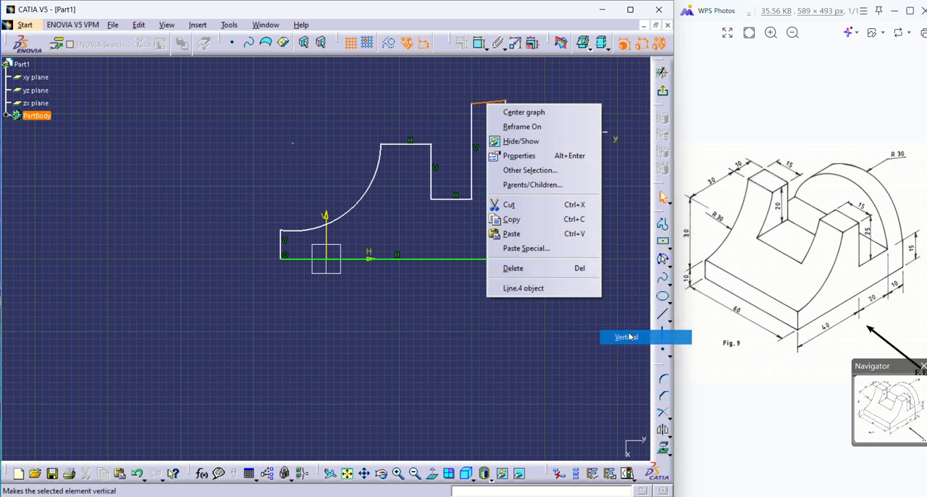
{"action": "left_click_drag", "start_coordinate": [473, 222], "coordinate": [467, 188]}
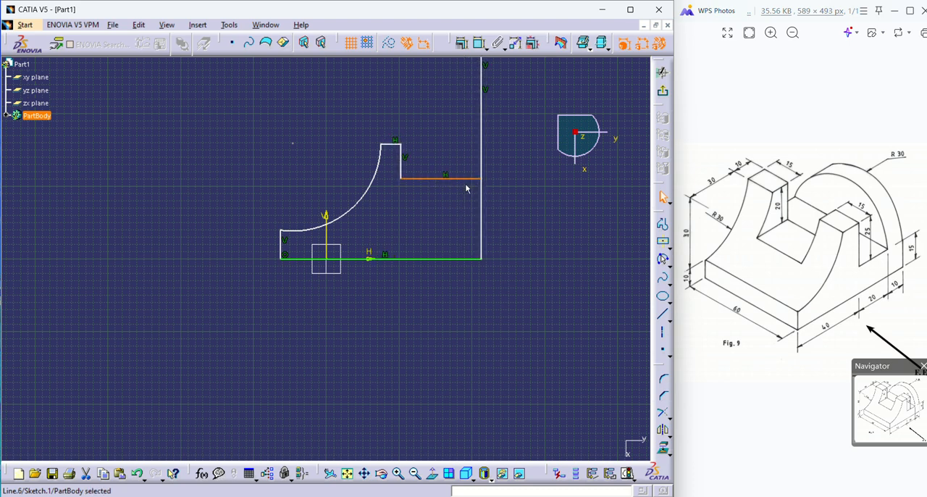
{"action": "key", "text": "ctrl+z"}
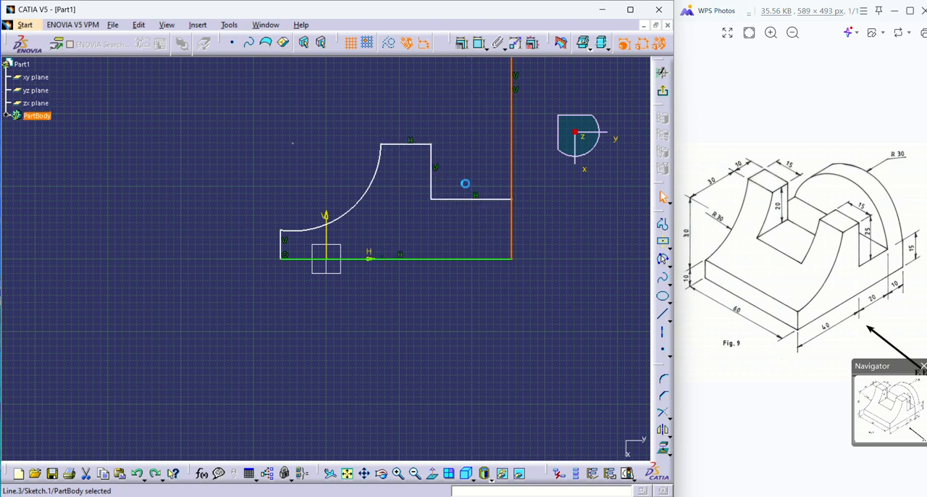
{"action": "key", "text": "ctrl+z"}
Constrain the slightly slanted top line of the tall upright to horizontal and shift the profile slightly along the H axis.
{"action": "left_click_drag", "start_coordinate": [505, 104], "coordinate": [517, 104]}
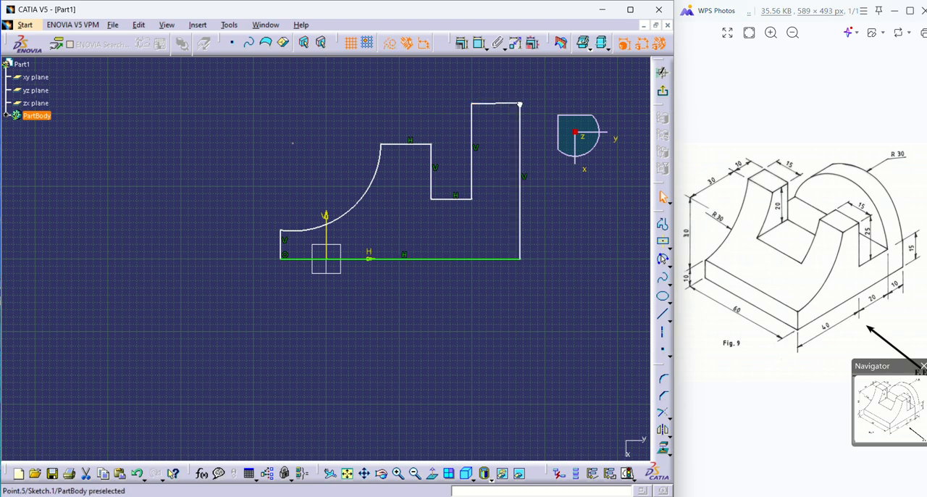
{"action": "right_click", "coordinate": [503, 105]}
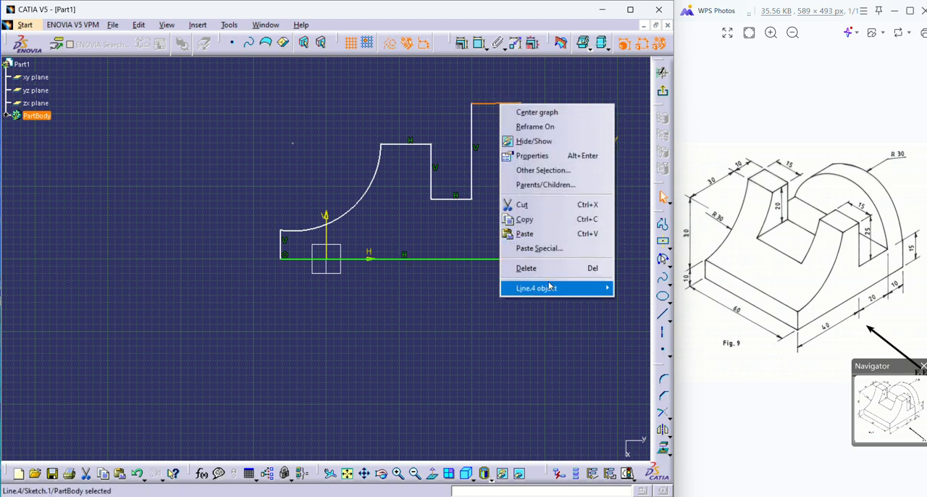
{"action": "mouse_move", "coordinate": [548, 288]}
{"action": "left_click", "coordinate": [636, 324]}
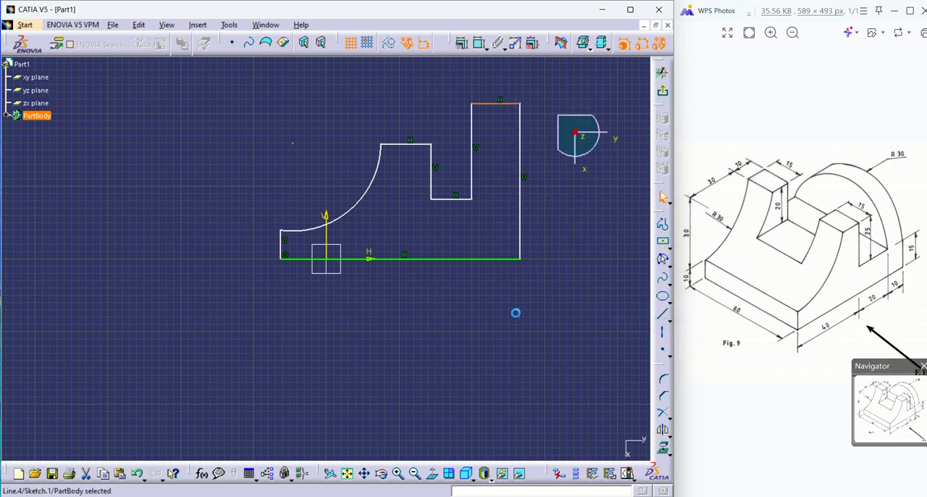
{"action": "left_click", "coordinate": [512, 316]}
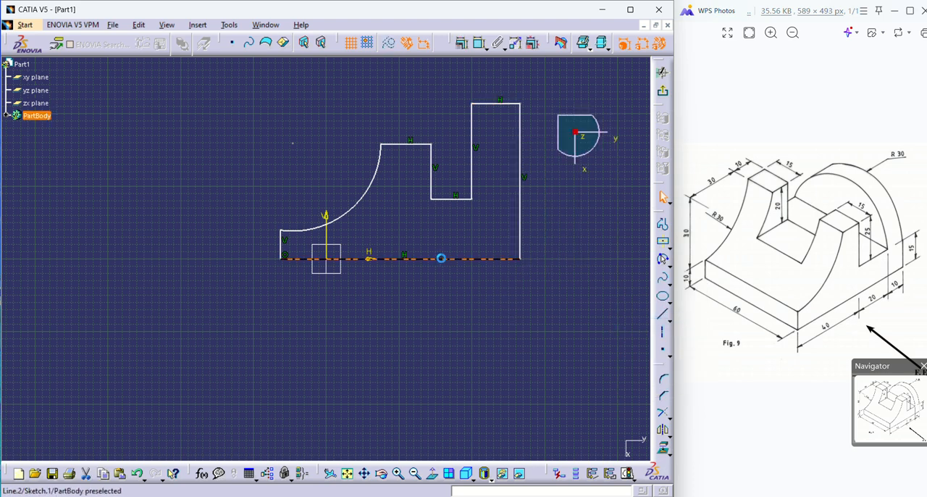
{"action": "mouse_move", "coordinate": [441, 259]}
{"action": "left_mouse_down"}
{"action": "mouse_move", "coordinate": [402, 258]}
{"action": "mouse_move", "coordinate": [460, 259]}
{"action": "mouse_move", "coordinate": [446, 256]}
{"action": "left_mouse_up"}
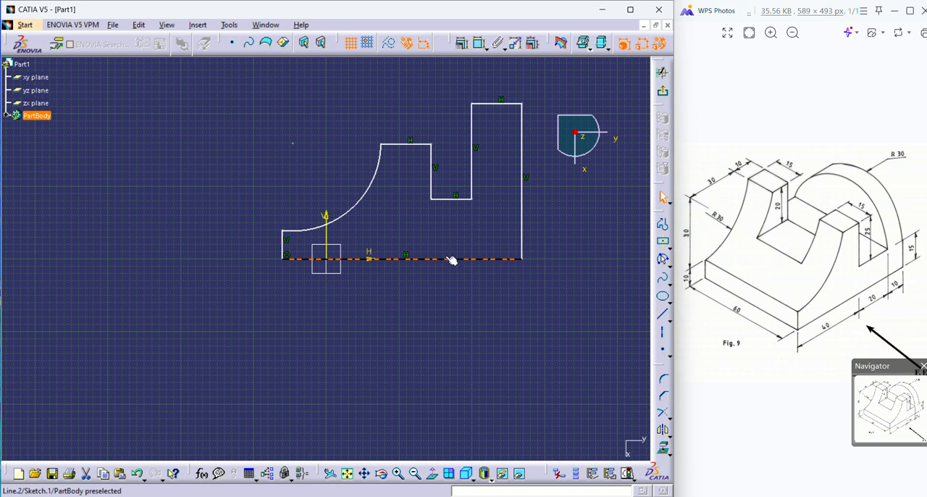
{"action": "left_click", "coordinate": [451, 259]}
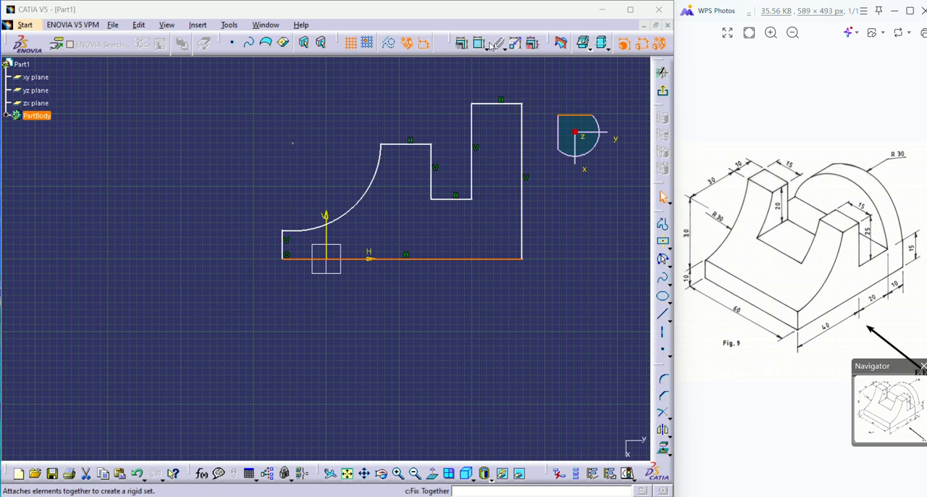
{"action": "left_click", "coordinate": [463, 44]}
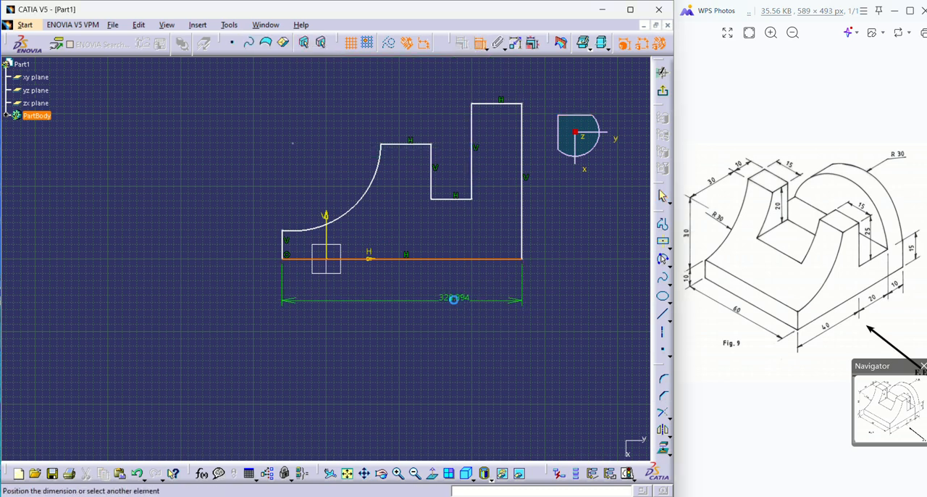
{"action": "key", "text": "Escape"}
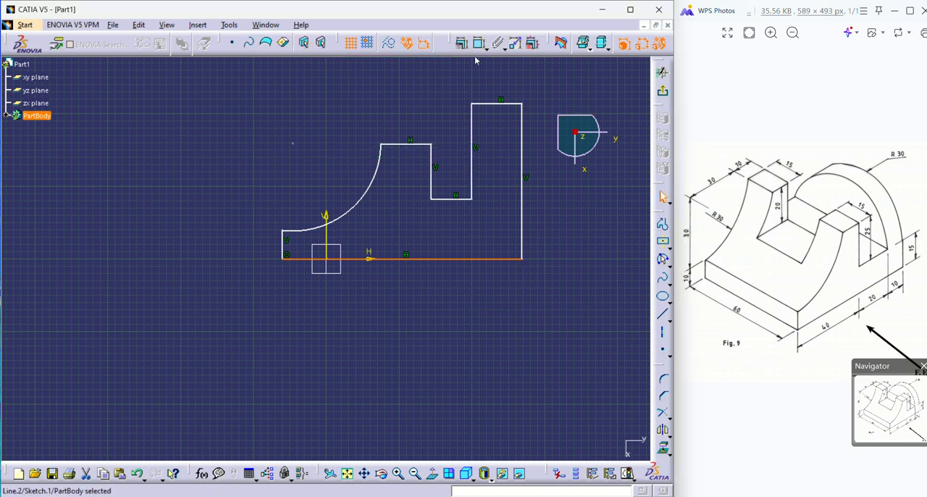
{"action": "left_click", "coordinate": [549, 201]}
{"action": "left_click", "coordinate": [479, 44]}
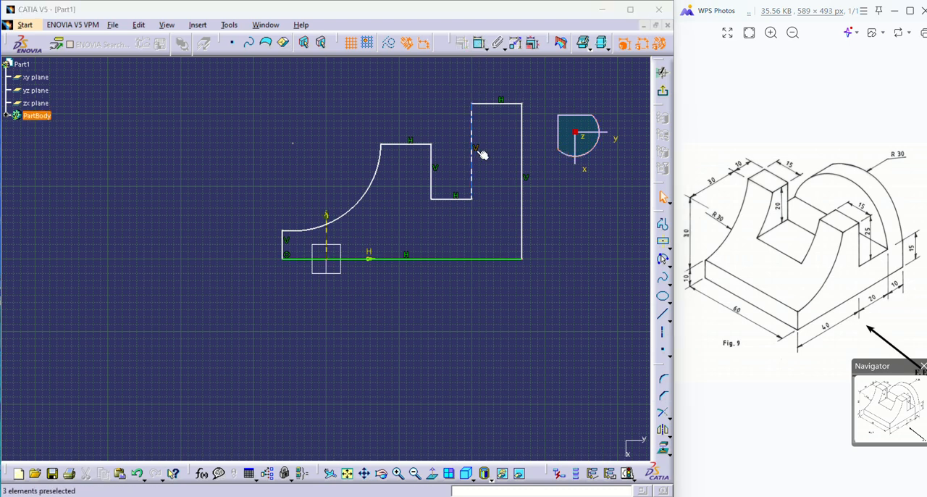
{"action": "left_click", "coordinate": [521, 148]}
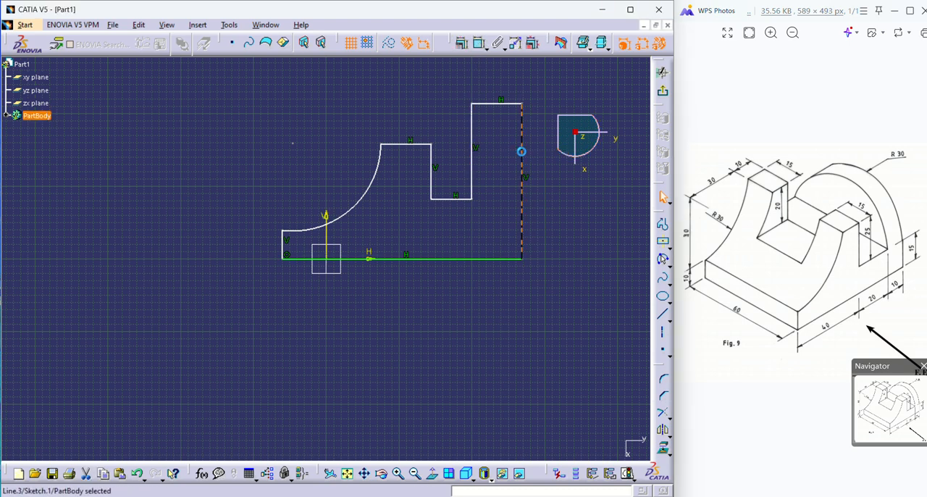
{"action": "left_click", "coordinate": [480, 43]}
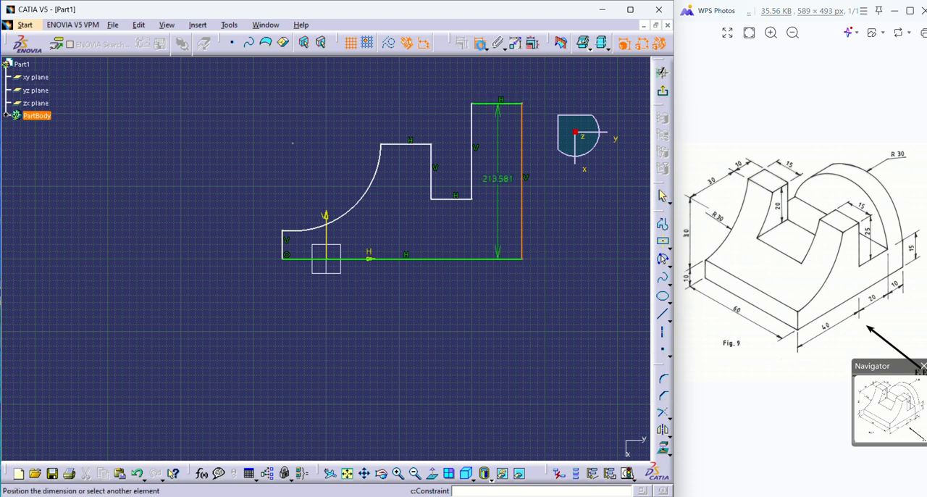
{"action": "left_click", "coordinate": [485, 118]}
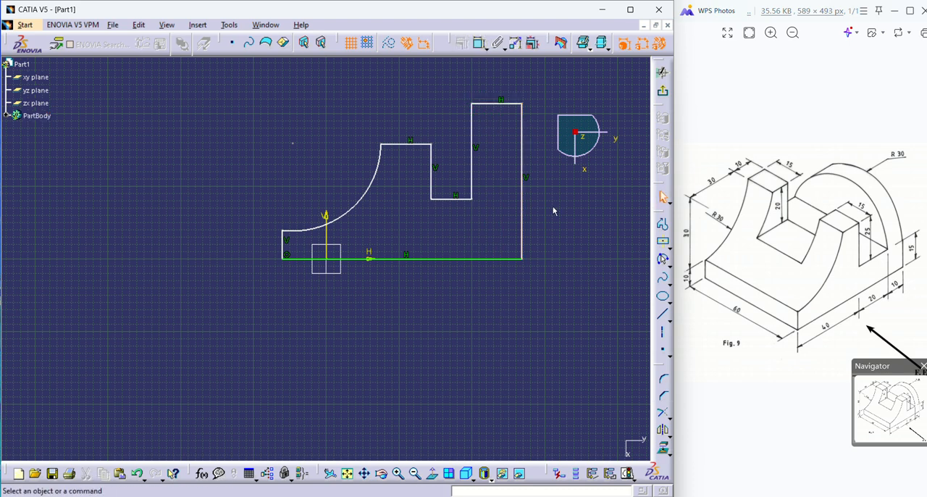
Dimension the distance between the tall upright's two vertical sides and set it to 10 mm.
{"action": "left_click", "coordinate": [478, 43]}
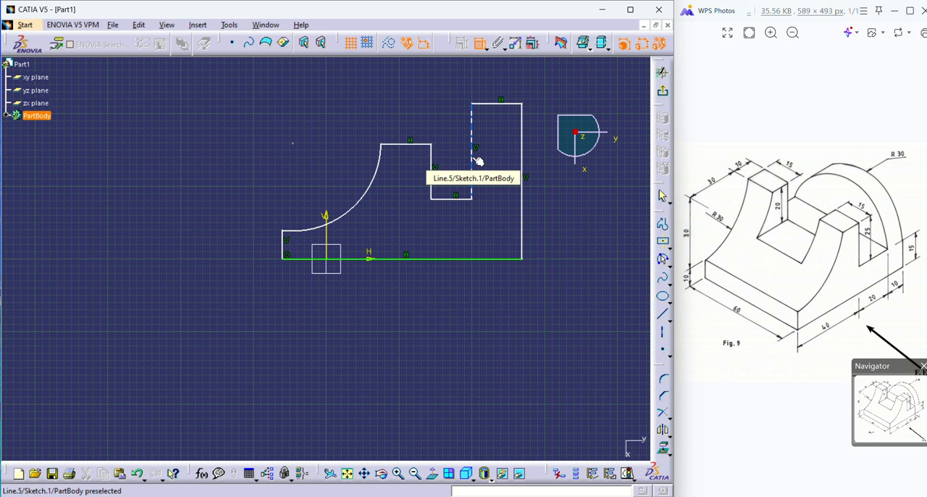
{"action": "left_click", "coordinate": [478, 161]}
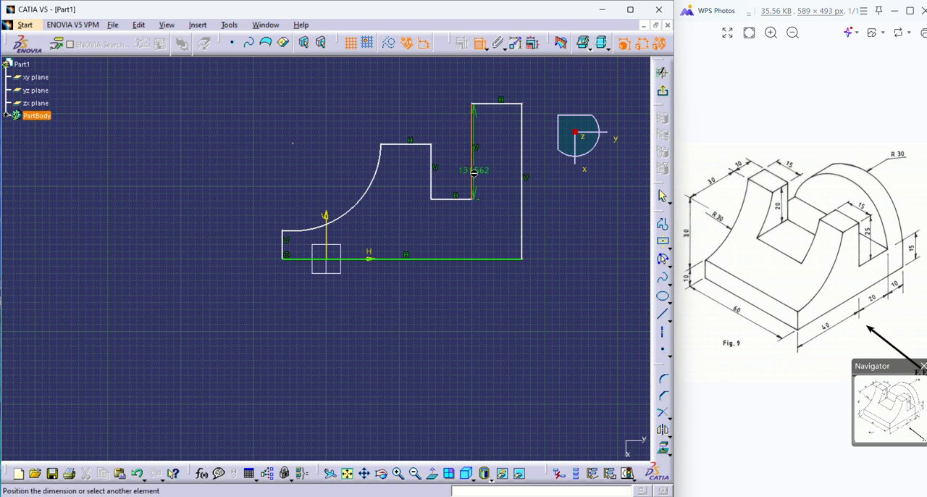
{"action": "left_click", "coordinate": [528, 180]}
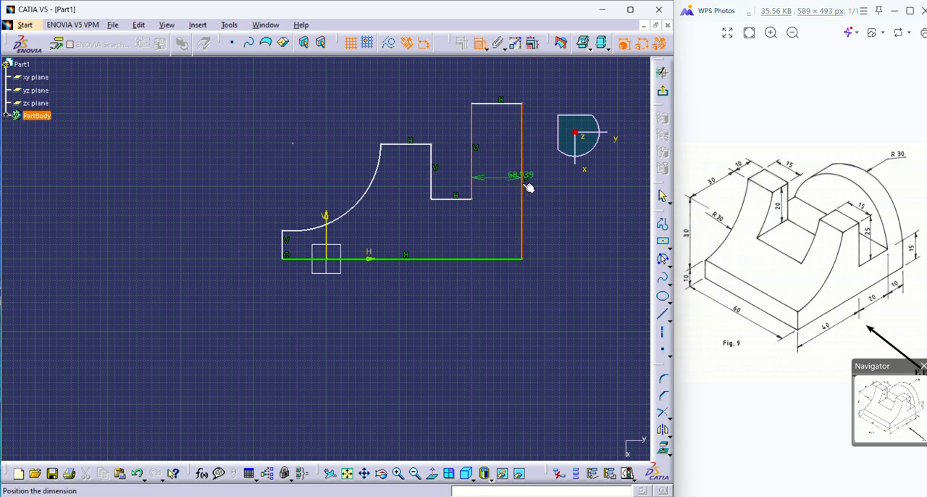
{"action": "left_click", "coordinate": [572, 232]}
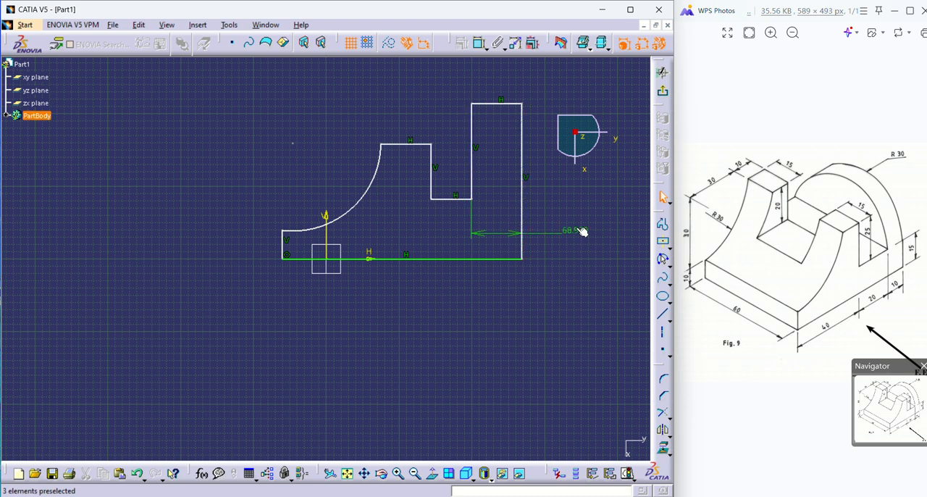
{"action": "double_click", "coordinate": [575, 230]}
{"action": "type", "text": "10"}
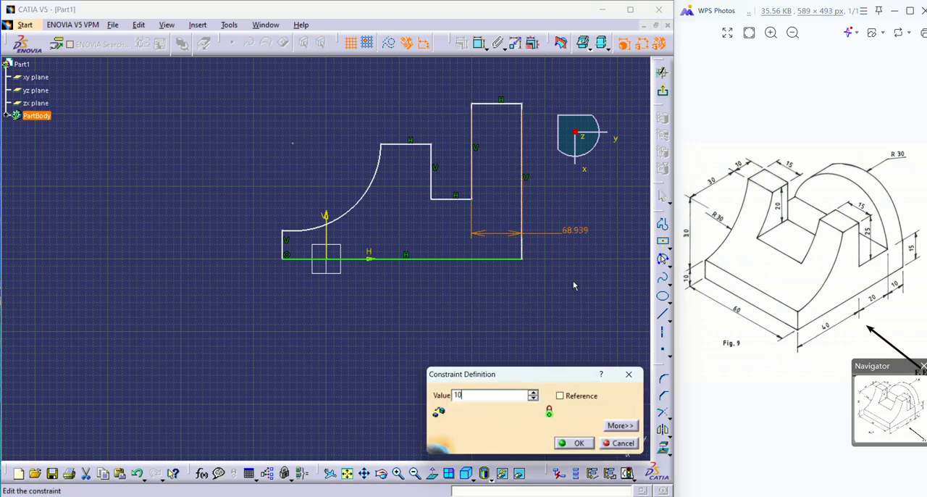
{"action": "key", "text": "Return"}
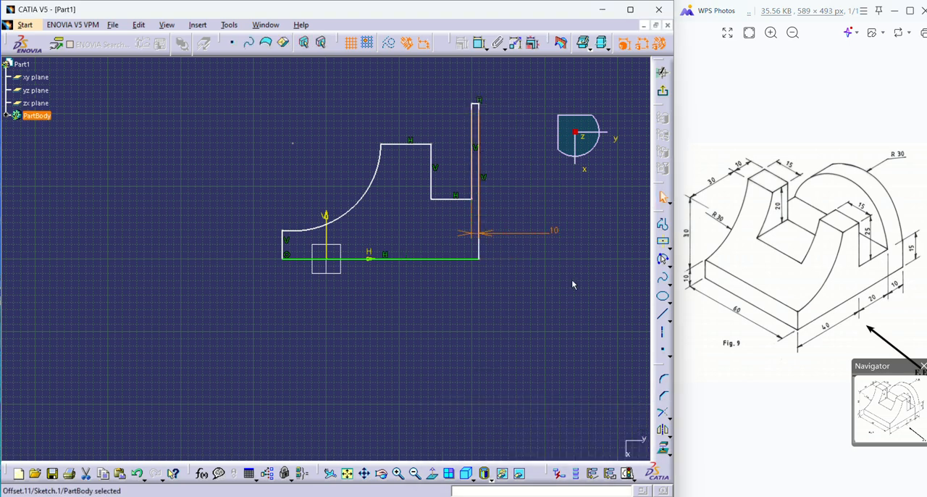
Dimension the width between the notch's two vertical walls and set it to 20 mm.
{"action": "left_click", "coordinate": [523, 272]}
{"action": "left_click", "coordinate": [479, 45]}
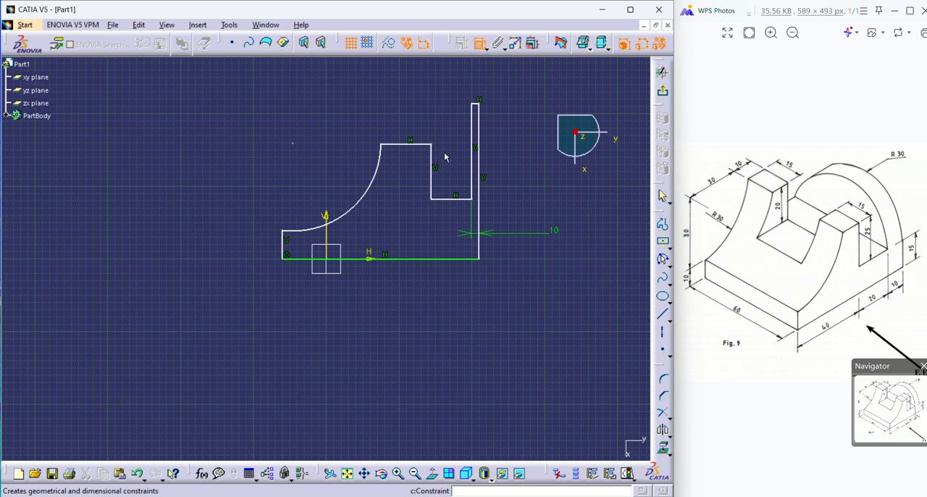
{"action": "left_click", "coordinate": [432, 172]}
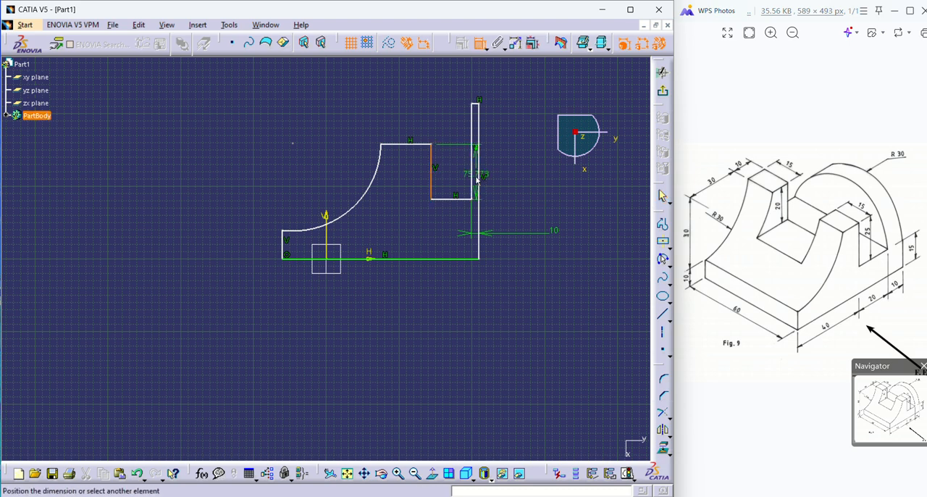
{"action": "left_click", "coordinate": [476, 177]}
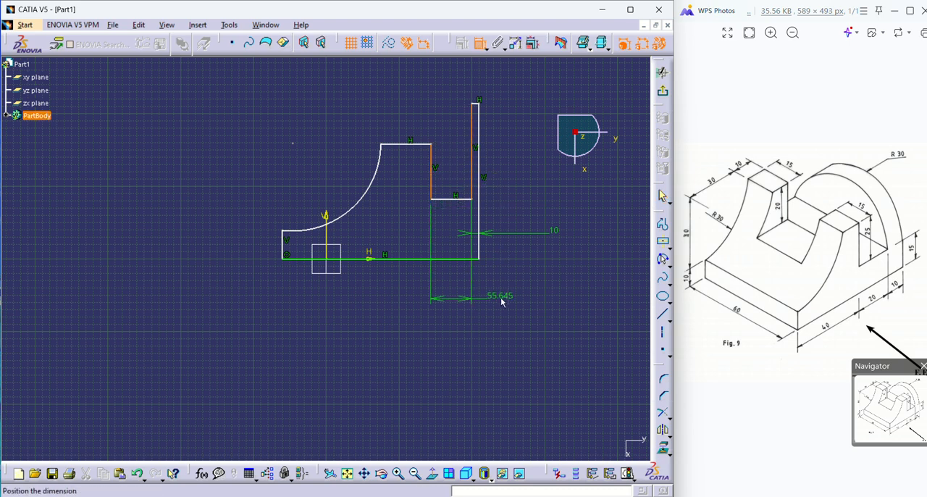
{"action": "left_click", "coordinate": [494, 303]}
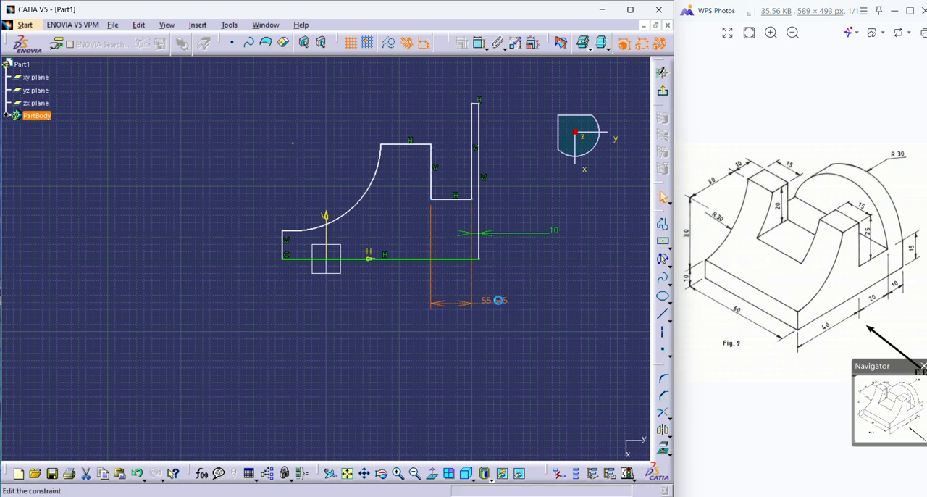
{"action": "double_click", "coordinate": [496, 301]}
{"action": "type", "text": "20"}
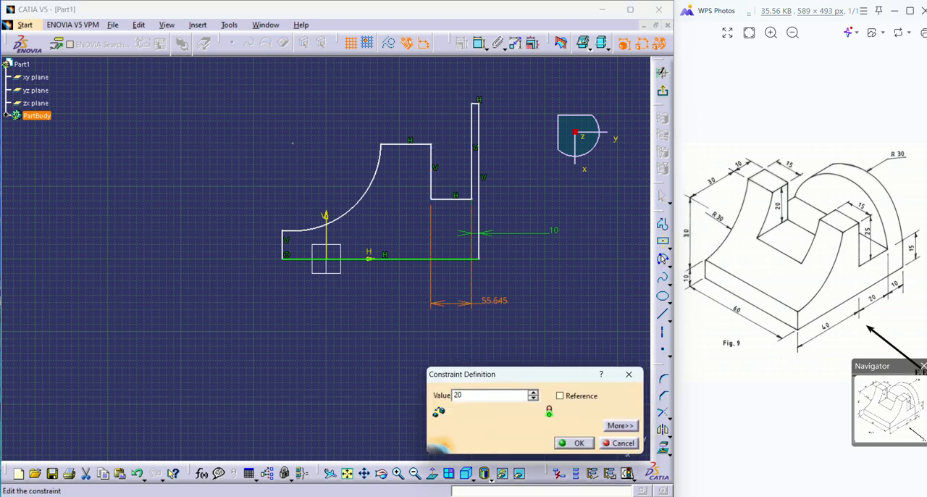
{"action": "key", "text": "Return"}
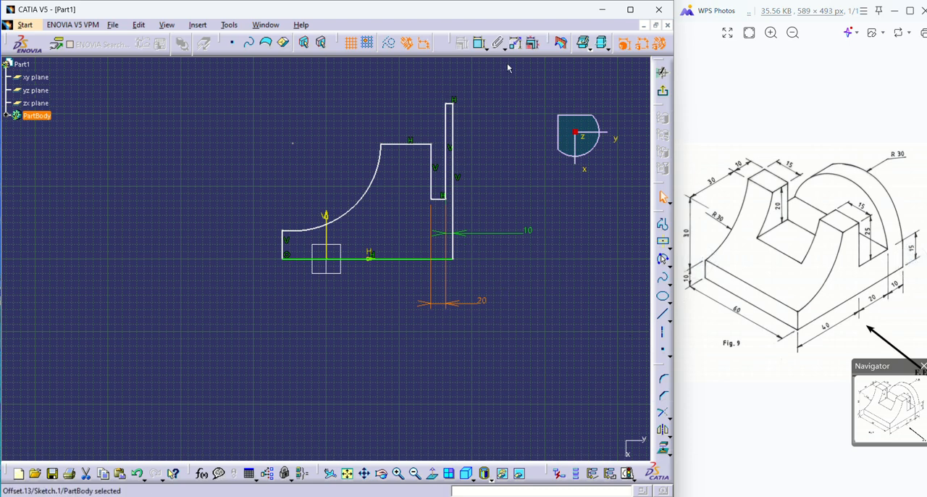
Dimension the height of the notch floor above the base line and set it to 15 mm.
{"action": "left_click", "coordinate": [480, 42]}
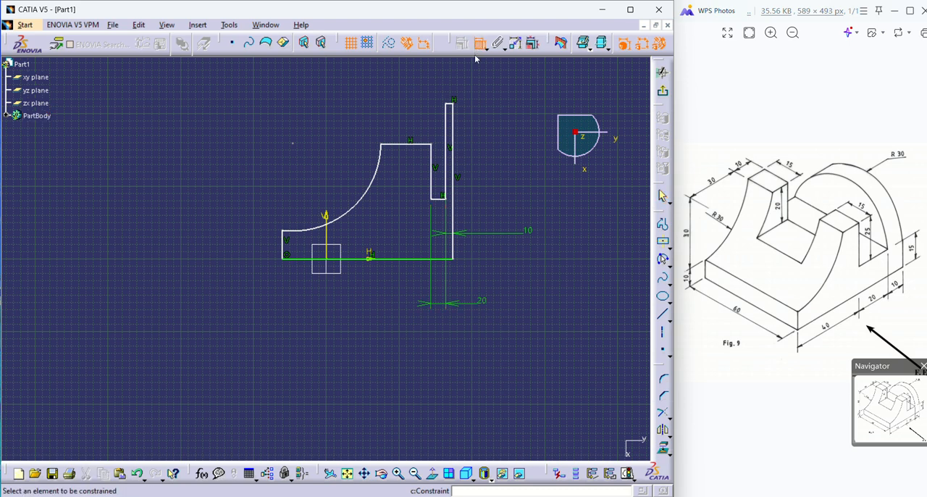
{"action": "left_click", "coordinate": [441, 199]}
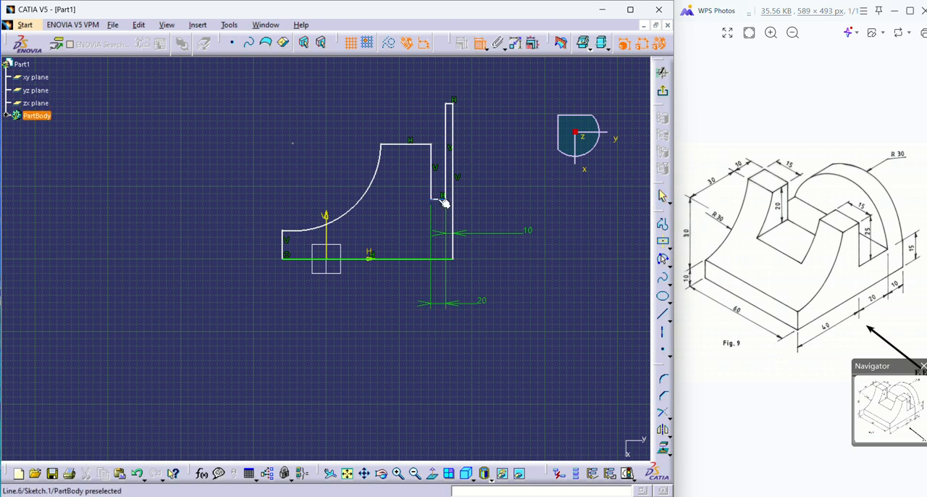
{"action": "left_click", "coordinate": [442, 259]}
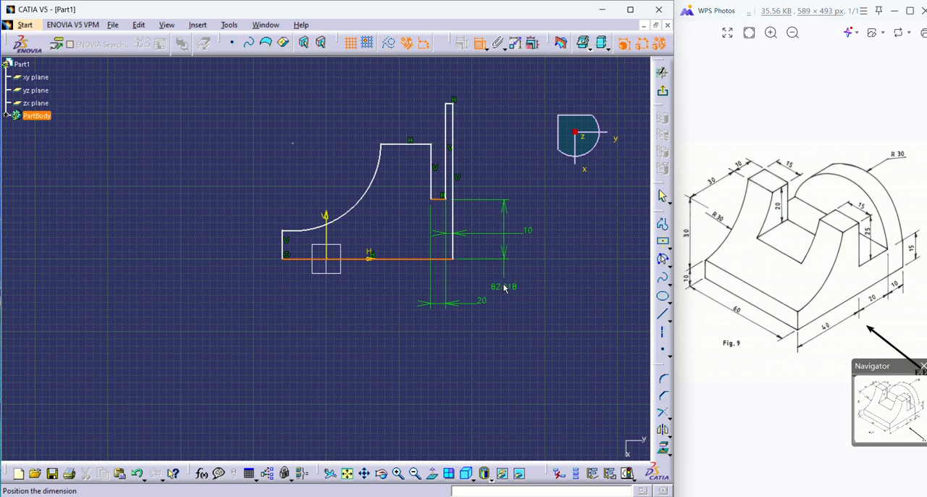
{"action": "left_click", "coordinate": [504, 288]}
{"action": "double_click", "coordinate": [505, 288]}
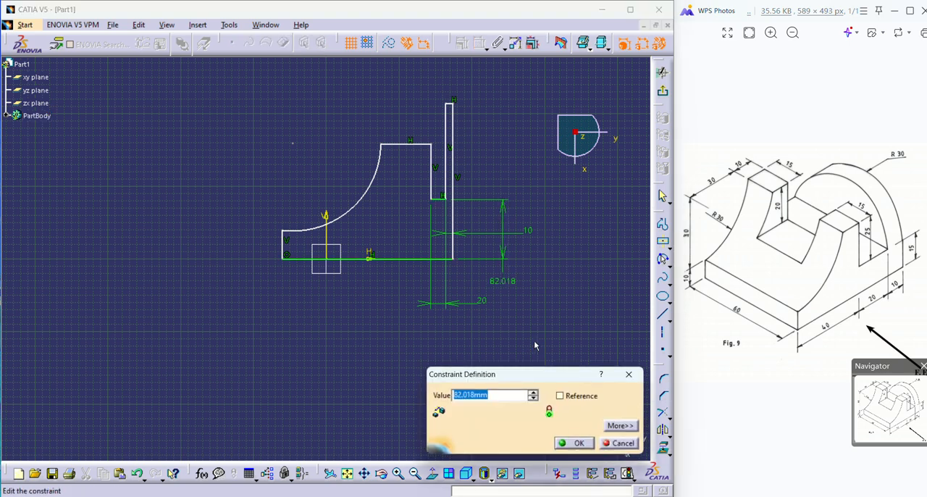
{"action": "type", "text": "15"}
{"action": "key", "text": "Return"}
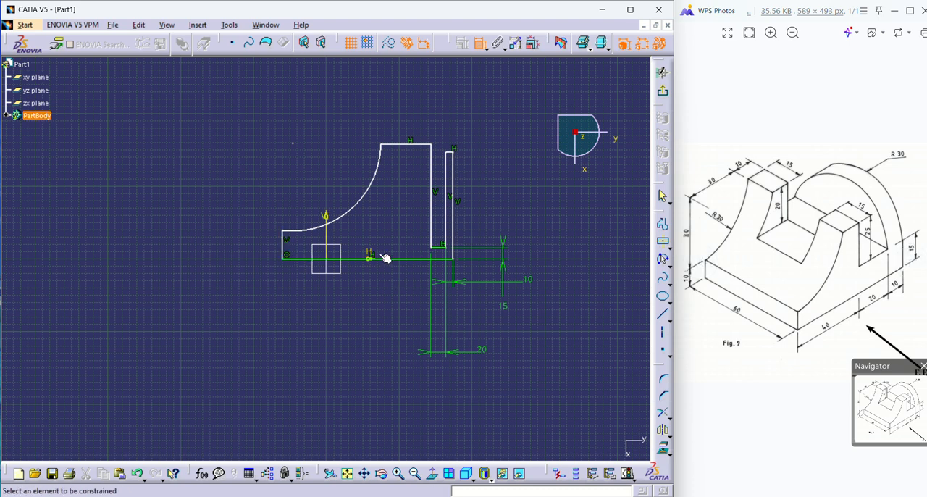
Dimension the horizontal distance between the short vertical side below the arc and the nearer notch wall.
{"action": "left_click", "coordinate": [433, 232]}
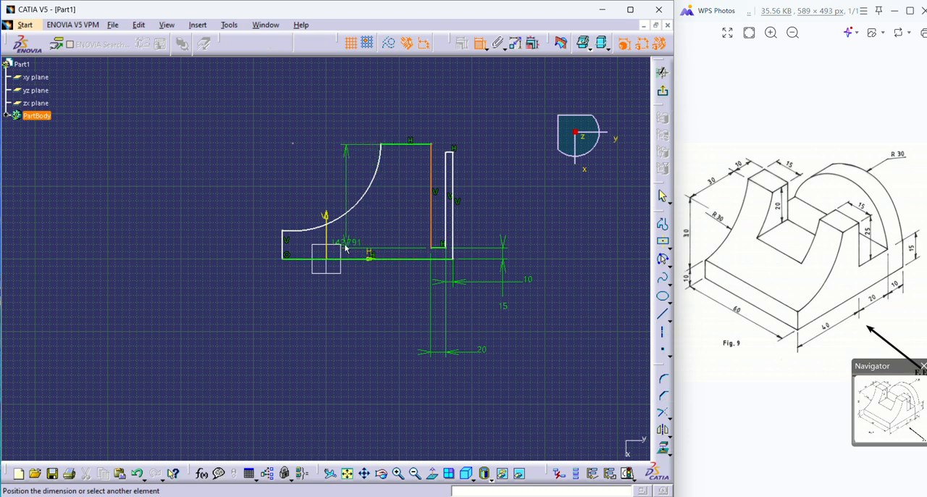
{"action": "left_click", "coordinate": [284, 247]}
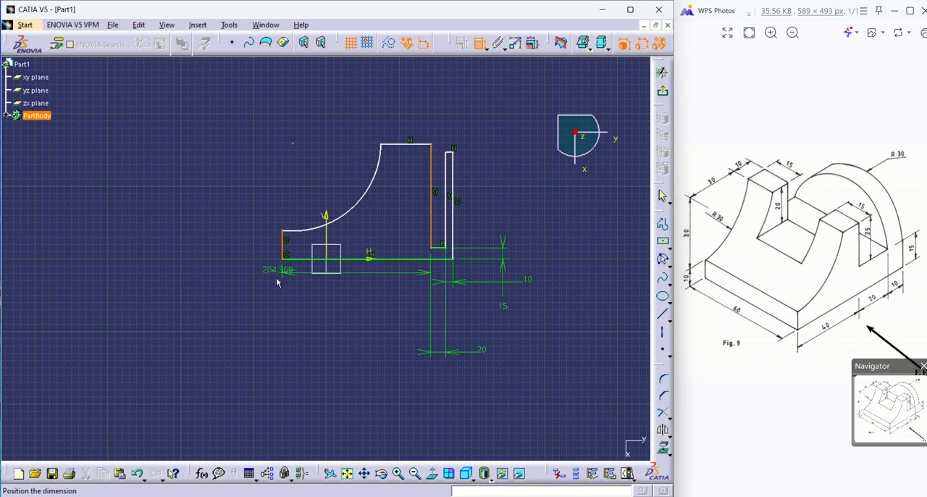
{"action": "double_click", "coordinate": [246, 288]}
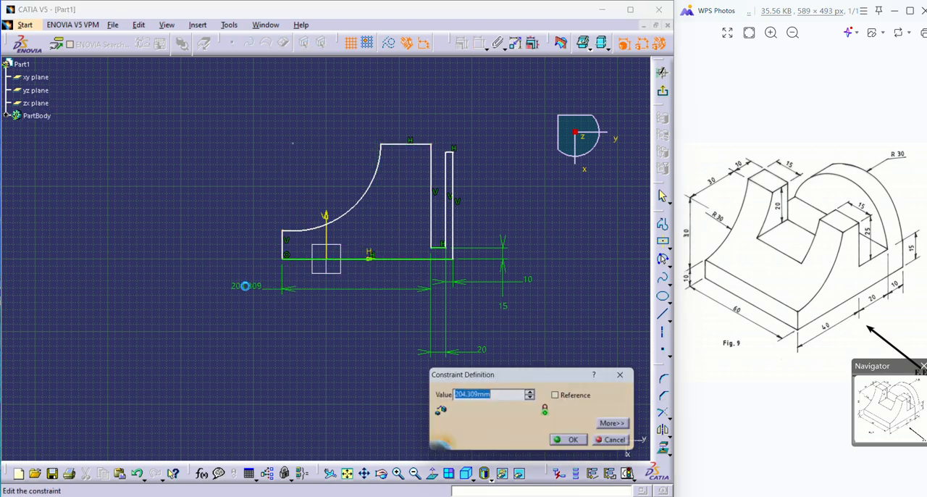
Try setting the distance between the short vertical side and the notch wall to 40 mm and undo the change.
{"action": "type", "text": "40"}
{"action": "key", "text": "Return"}
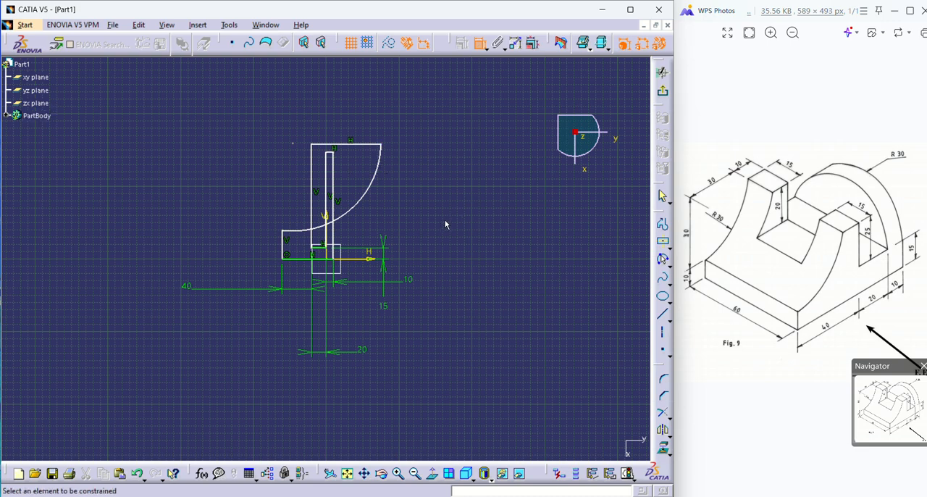
{"action": "mouse_move", "coordinate": [460, 273]}
{"action": "middle_mouse_down", "text": "ctrl"}
{"action": "mouse_move", "coordinate": [434, 189]}
{"action": "mouse_move", "coordinate": [500, 295]}
{"action": "mouse_move", "coordinate": [462, 289]}
{"action": "middle_mouse_up", "text": "ctrl"}
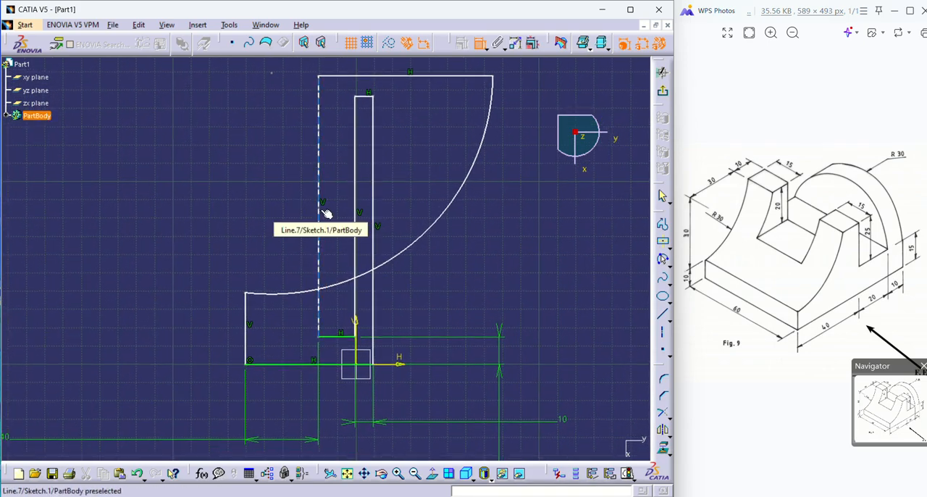
{"action": "key", "text": "ctrl+z"}
{"action": "middle_click_drag", "start_coordinate": [520, 246], "coordinate": [510, 321], "text": "ctrl"}
{"action": "middle_click_drag", "start_coordinate": [508, 246], "coordinate": [469, 254]}
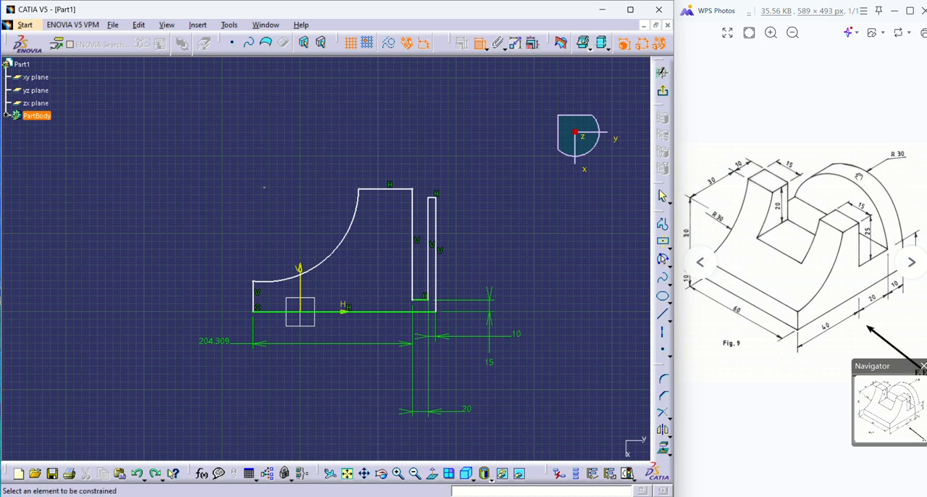
Dimension the height from the notch floor to the top of the narrow rear wall and set it to 30 mm.
{"action": "left_click", "coordinate": [427, 302]}
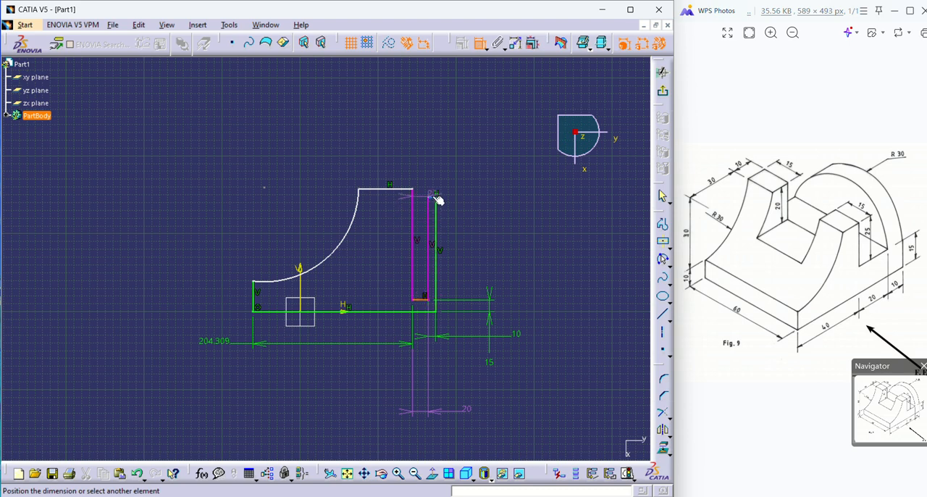
{"action": "left_click", "coordinate": [504, 179]}
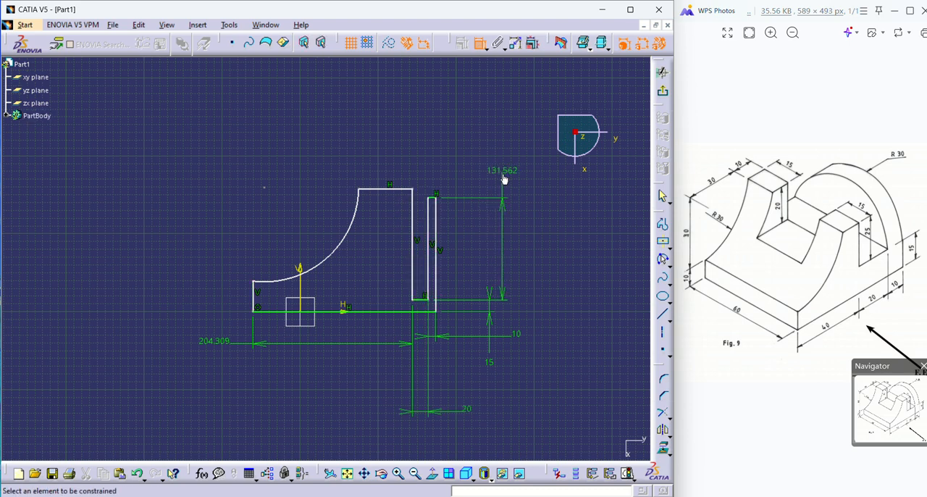
{"action": "double_click", "coordinate": [504, 175]}
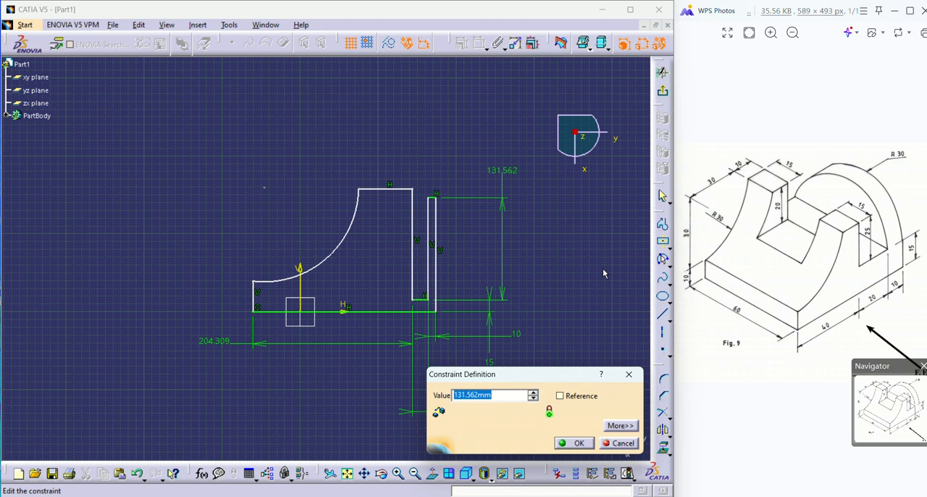
{"action": "type", "text": "30"}
{"action": "key", "text": "Return"}
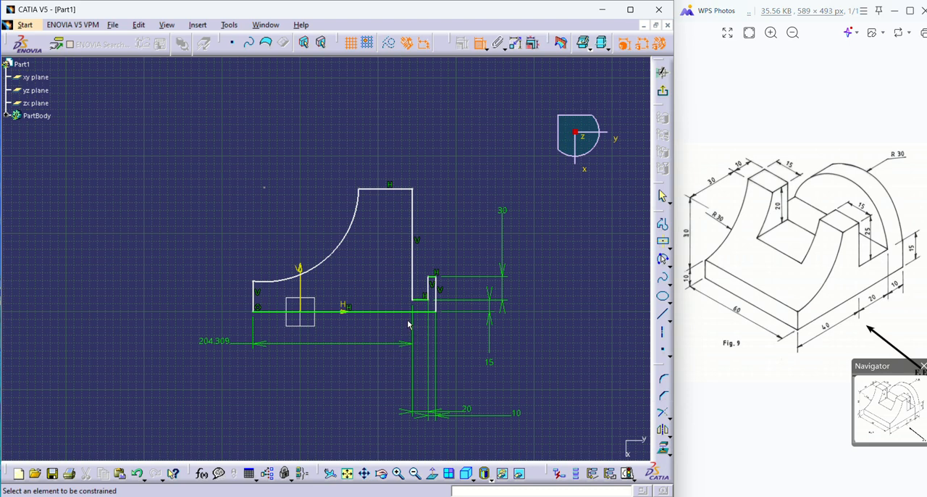
Dimension the height from the notch floor to the top edge beside the arc and set it to 25 mm.
{"action": "left_click", "coordinate": [390, 190]}
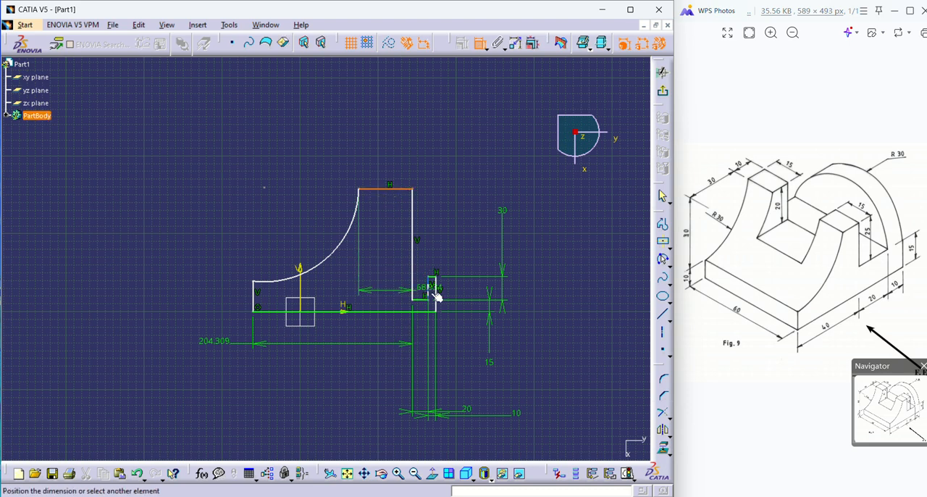
{"action": "left_click", "coordinate": [426, 298]}
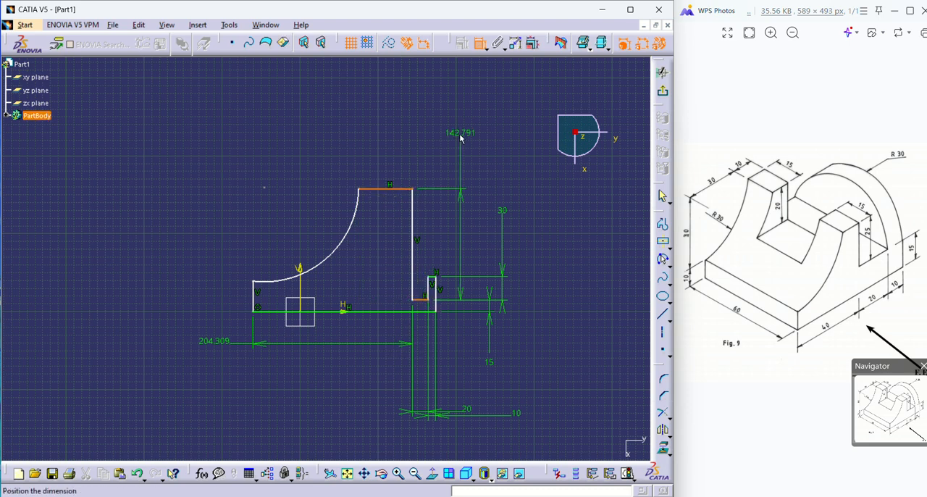
{"action": "left_click", "coordinate": [421, 152]}
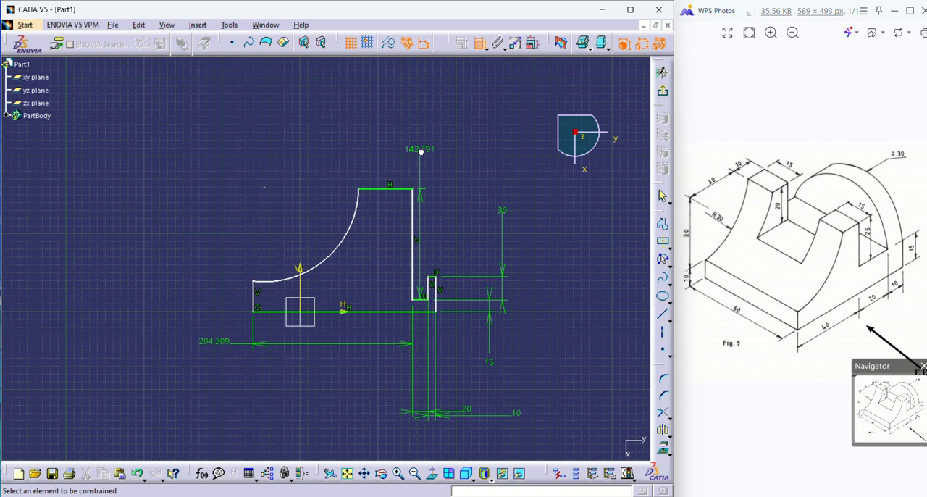
{"action": "double_click", "coordinate": [421, 154]}
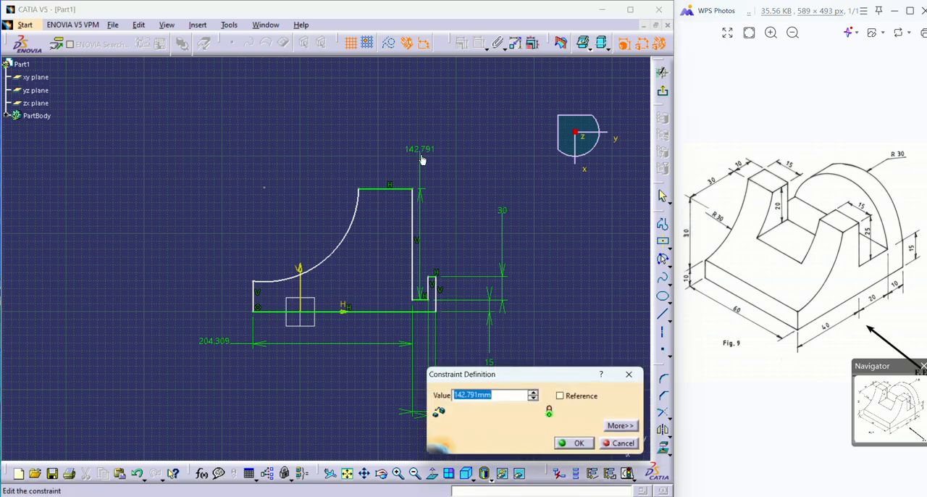
{"action": "type", "text": "25"}
{"action": "key", "text": "Return"}
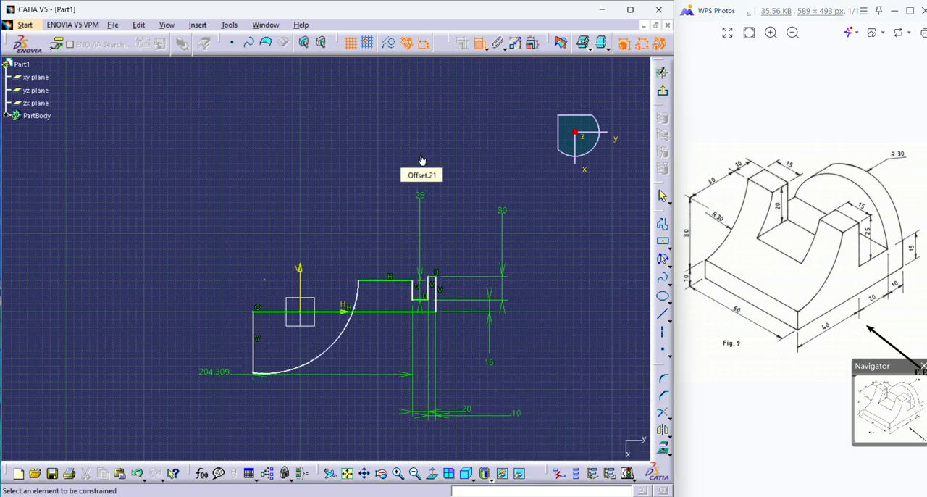
Dimension the concave arc of the profile and set its radius to 30 mm.
{"action": "middle_click_drag", "start_coordinate": [364, 250], "coordinate": [360, 212]}
{"action": "middle_click_drag", "start_coordinate": [375, 318], "coordinate": [385, 250]}
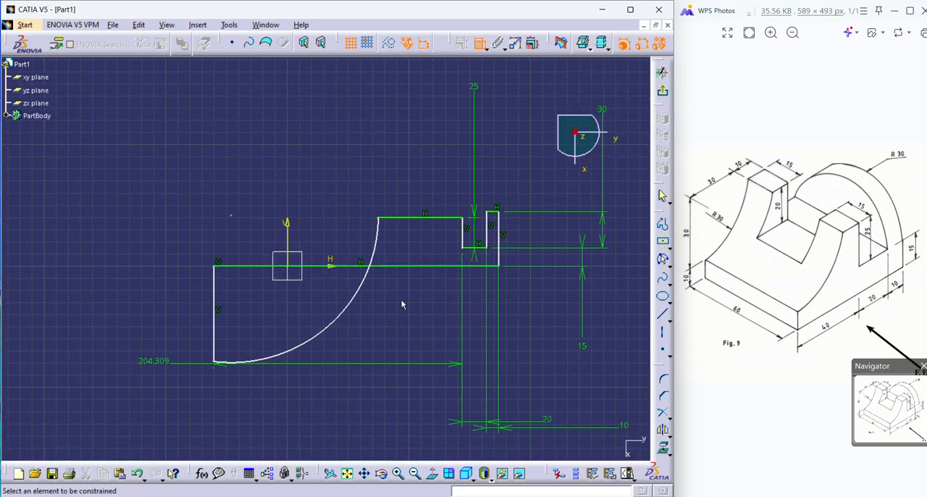
{"action": "left_click", "coordinate": [322, 331]}
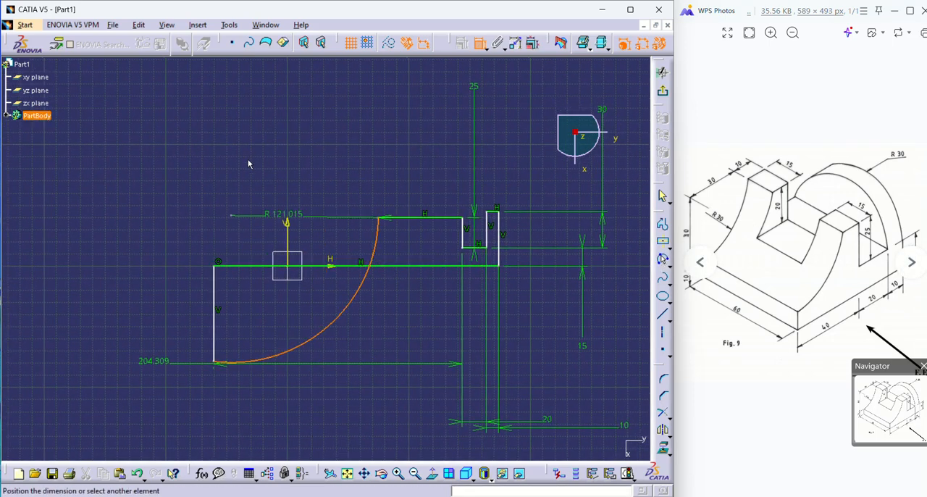
{"action": "left_click", "coordinate": [252, 251]}
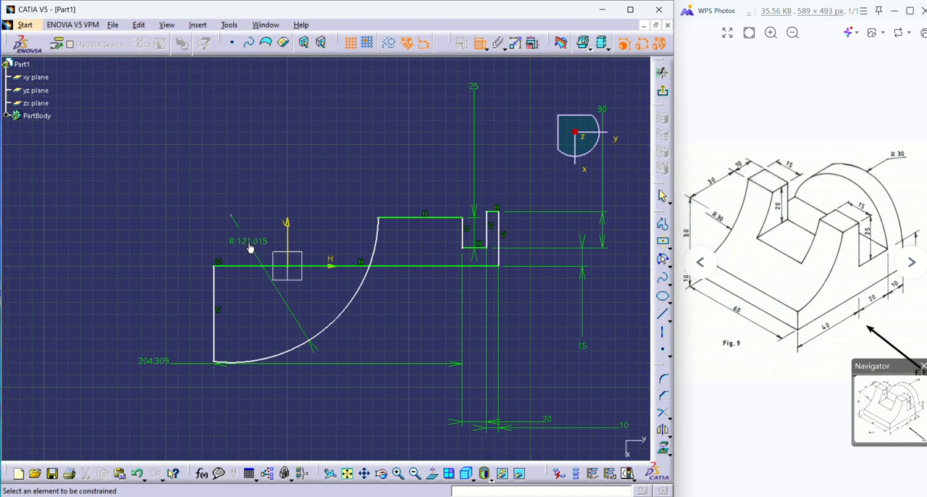
{"action": "double_click", "coordinate": [250, 244]}
{"action": "type", "text": "30"}
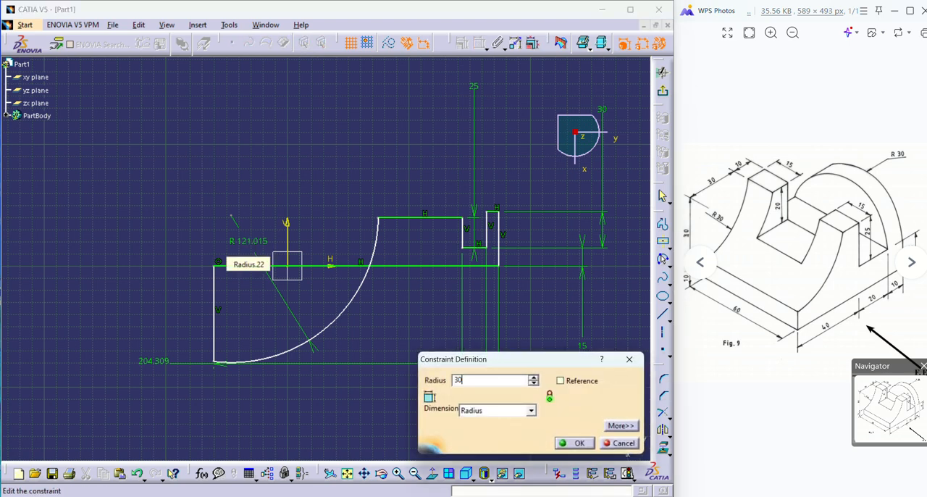
{"action": "key", "text": "Return"}
Dimension the short vertical side below the arc and set its length to 10 mm.
{"action": "mouse_move", "coordinate": [373, 163]}
{"action": "middle_mouse_down"}
{"action": "mouse_move", "coordinate": [289, 159]}
{"action": "mouse_move", "coordinate": [287, 181]}
{"action": "middle_mouse_up"}
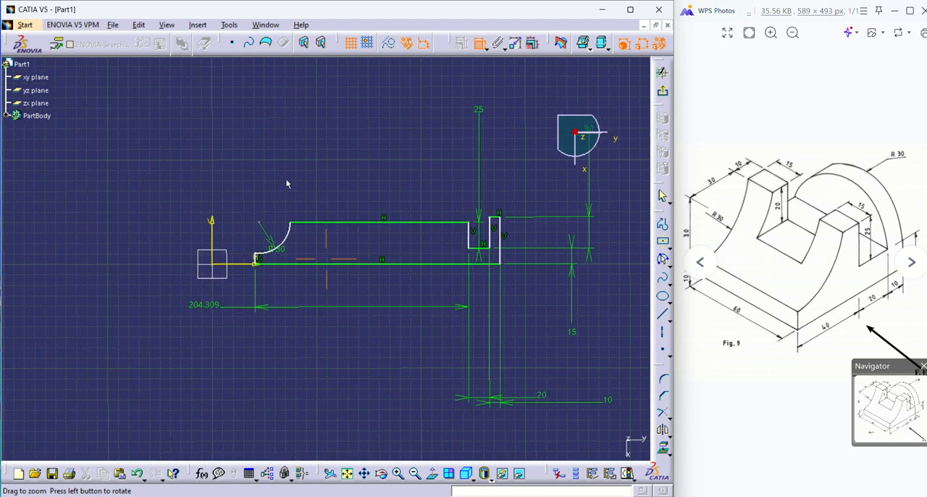
{"action": "middle_click_drag", "start_coordinate": [363, 161], "coordinate": [341, 168]}
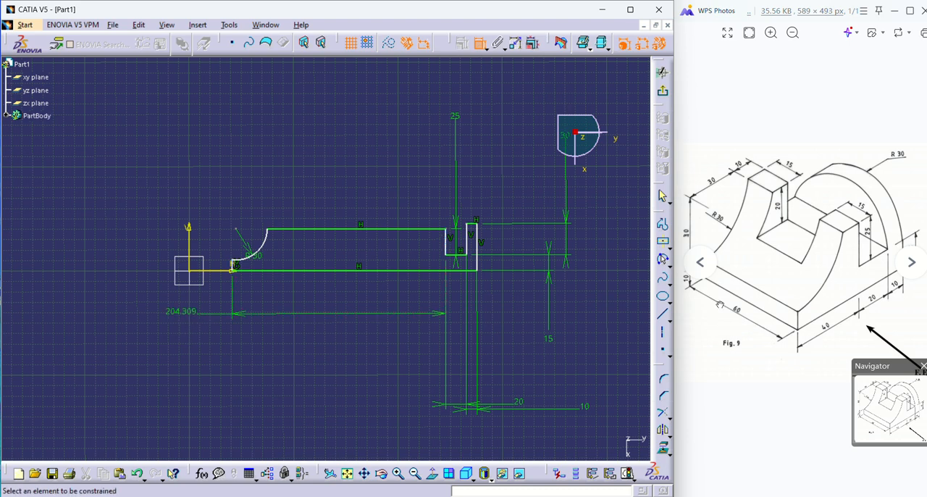
{"action": "scroll", "coordinate": [730, 289], "scroll_direction": "up", "scroll_amount": 1}
{"action": "scroll", "coordinate": [730, 290], "scroll_direction": "down", "scroll_amount": 2}
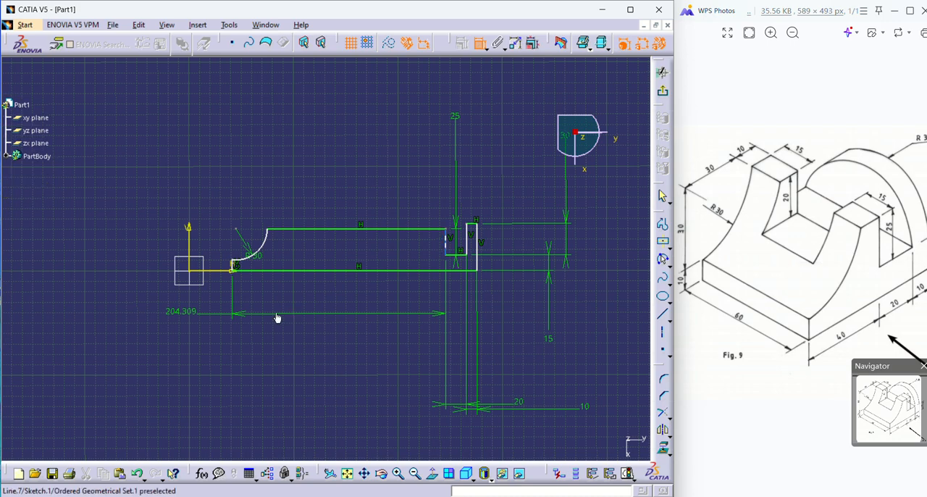
{"action": "middle_click_drag", "start_coordinate": [277, 377], "coordinate": [273, 297]}
{"action": "mouse_move", "coordinate": [244, 344]}
{"action": "middle_mouse_down"}
{"action": "mouse_move", "coordinate": [387, 334]}
{"action": "mouse_move", "coordinate": [387, 314]}
{"action": "middle_mouse_up"}
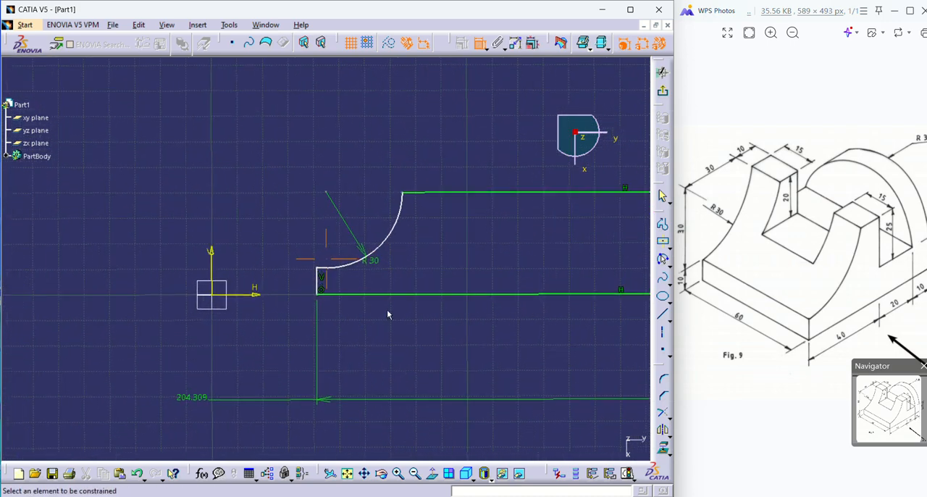
{"action": "left_click", "coordinate": [320, 277]}
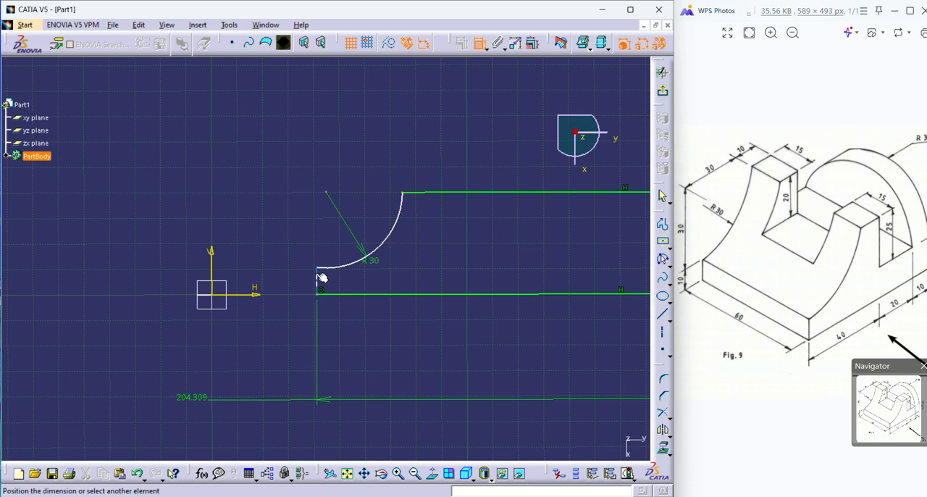
{"action": "left_click", "coordinate": [269, 219]}
{"action": "double_click", "coordinate": [270, 222]}
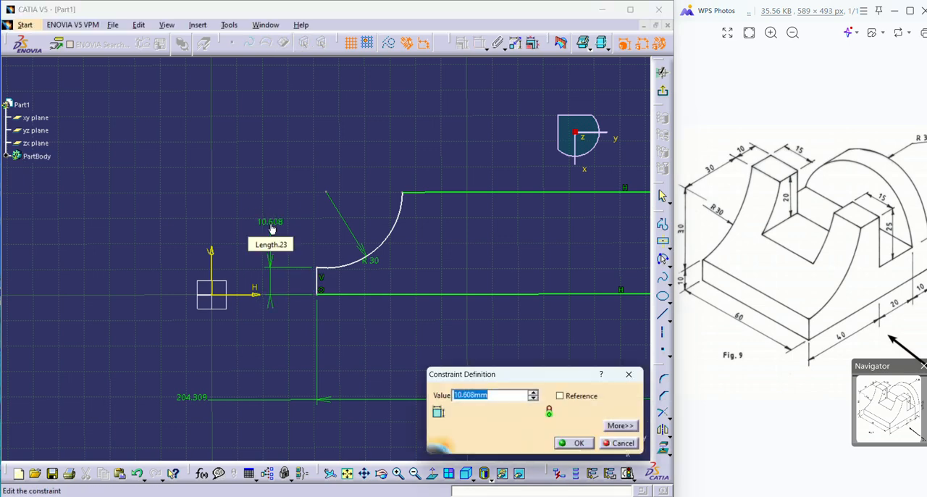
{"action": "type", "text": "10"}
{"action": "key", "text": "Return"}
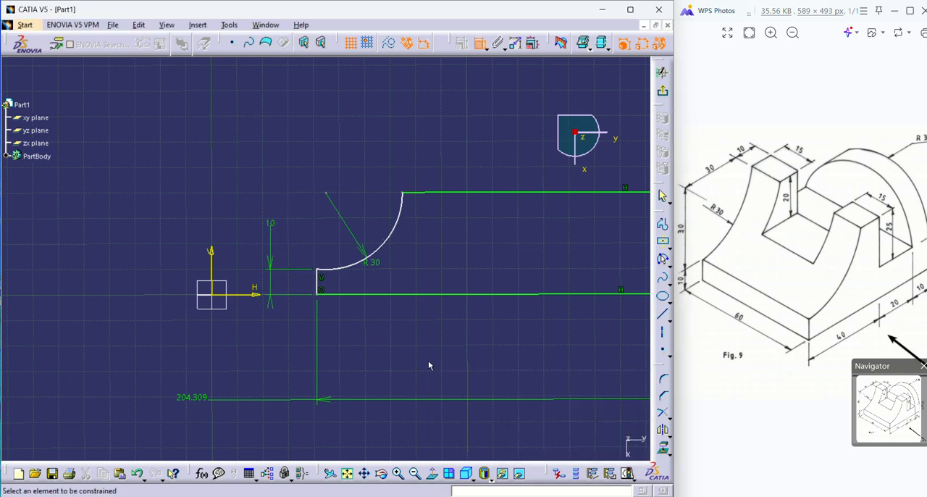
Set the horizontal distance between the short vertical side and the nearer notch wall to 40 mm.
{"action": "mouse_move", "coordinate": [428, 359]}
{"action": "middle_mouse_down"}
{"action": "mouse_move", "coordinate": [416, 387]}
{"action": "mouse_move", "coordinate": [268, 340]}
{"action": "mouse_move", "coordinate": [254, 359]}
{"action": "middle_mouse_up"}
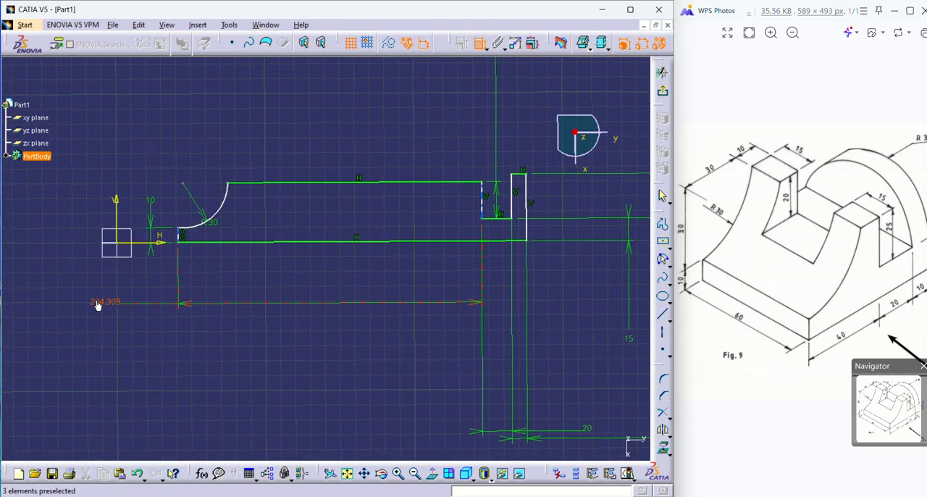
{"action": "double_click", "coordinate": [95, 301]}
{"action": "type", "text": "40"}
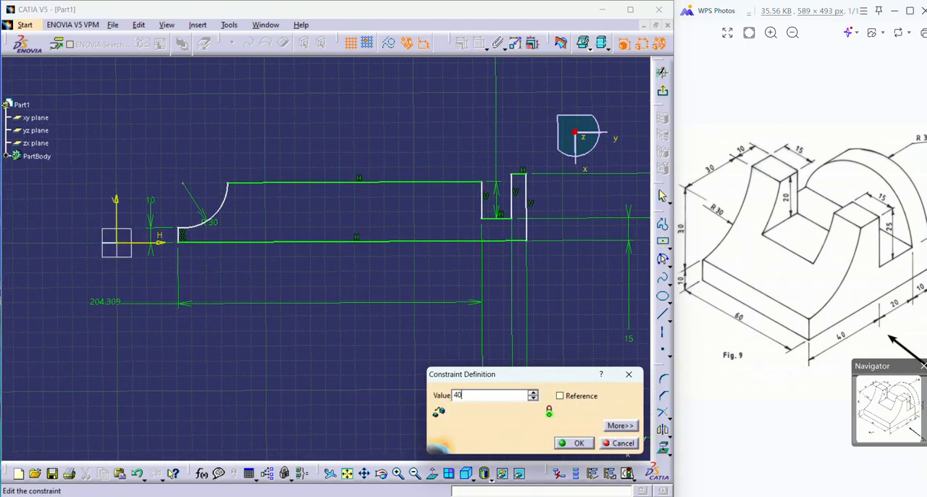
{"action": "key", "text": "Return"}
Try to dimension the full length of the base line and undo back past the last two value changes.
{"action": "mouse_move", "coordinate": [140, 348]}
{"action": "middle_mouse_down"}
{"action": "mouse_move", "coordinate": [325, 376]}
{"action": "mouse_move", "coordinate": [443, 314]}
{"action": "mouse_move", "coordinate": [440, 356]}
{"action": "mouse_move", "coordinate": [458, 254]}
{"action": "mouse_move", "coordinate": [459, 301]}
{"action": "middle_mouse_up"}
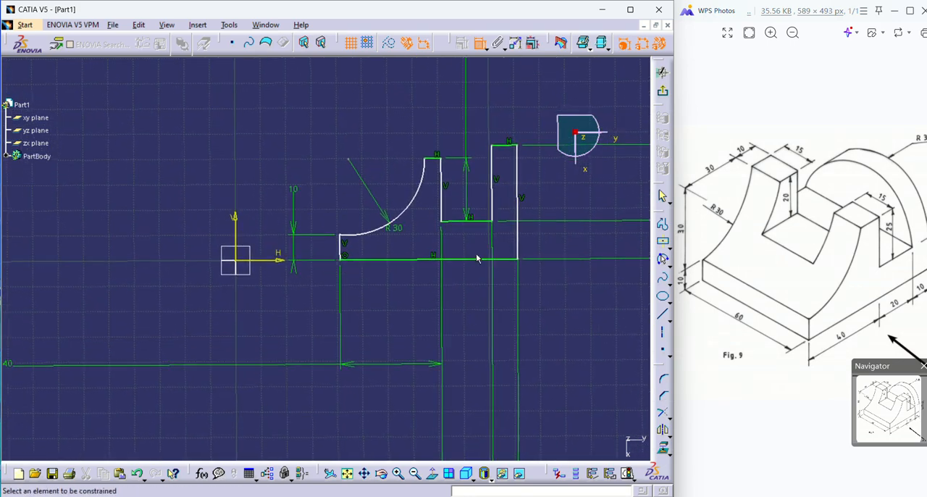
{"action": "left_click", "coordinate": [401, 259]}
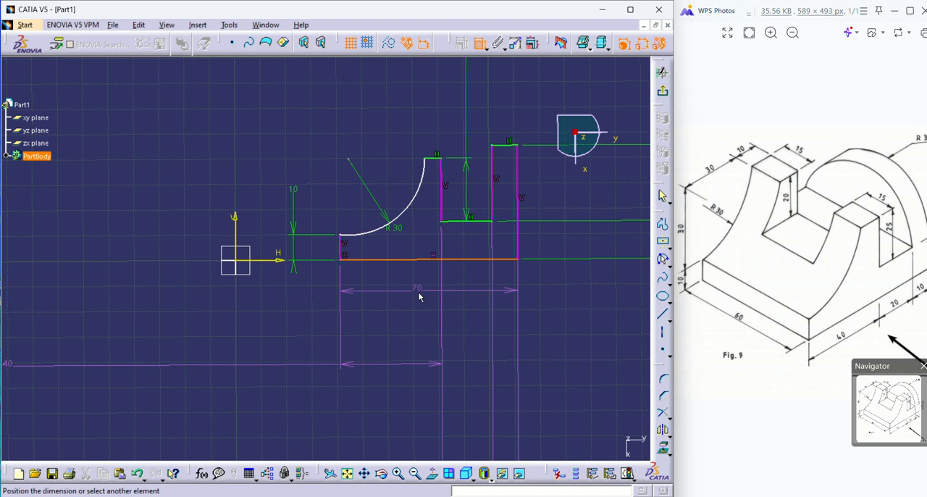
{"action": "left_click", "coordinate": [415, 291]}
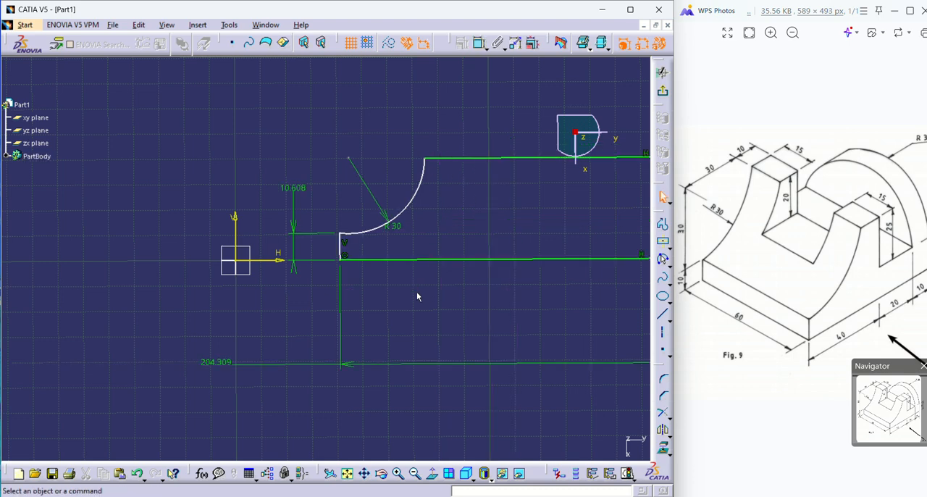
Set the short vertical side's length to 10 mm and its horizontal distance to the nearer notch wall to 40 mm.
{"action": "double_click", "coordinate": [291, 189]}
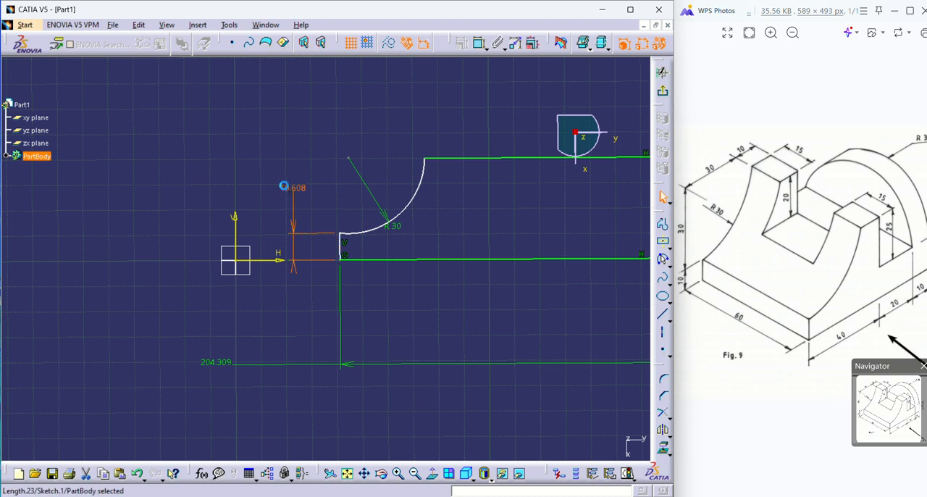
{"action": "type", "text": "10"}
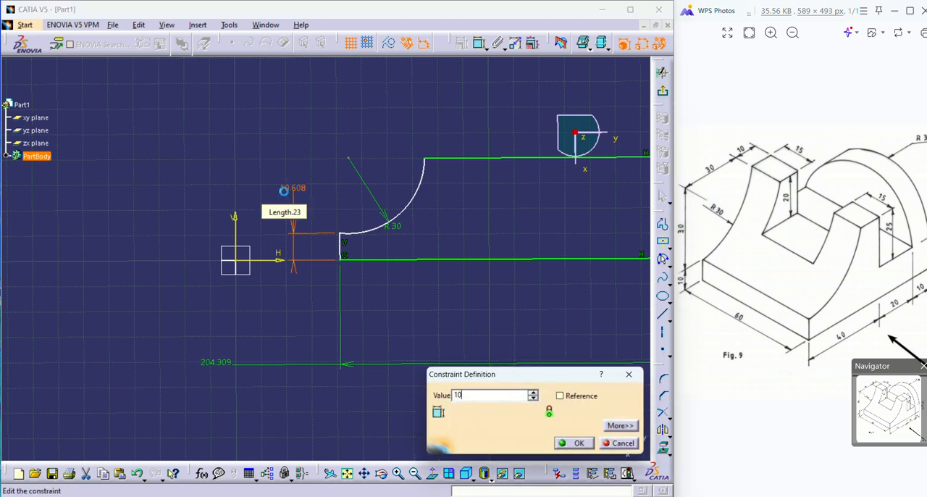
{"action": "key", "text": "Return"}
{"action": "double_click", "coordinate": [209, 364]}
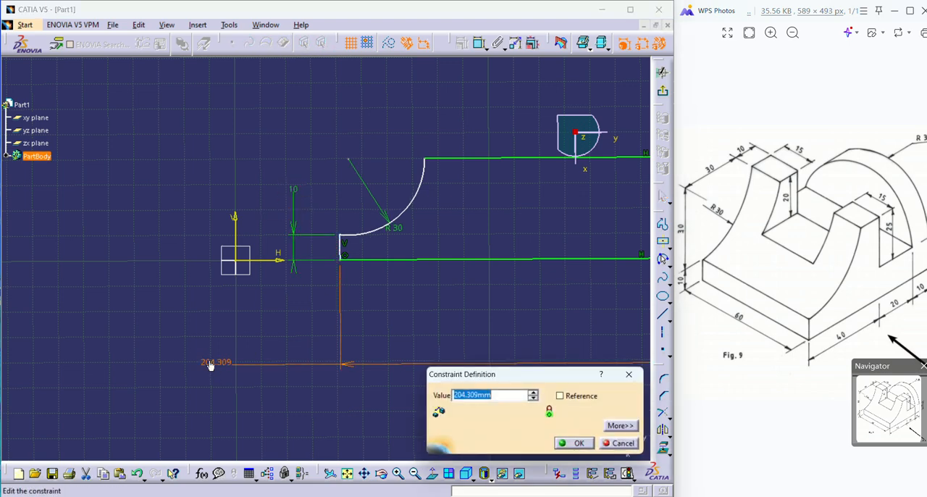
{"action": "type", "text": "40"}
{"action": "key", "text": "Return"}
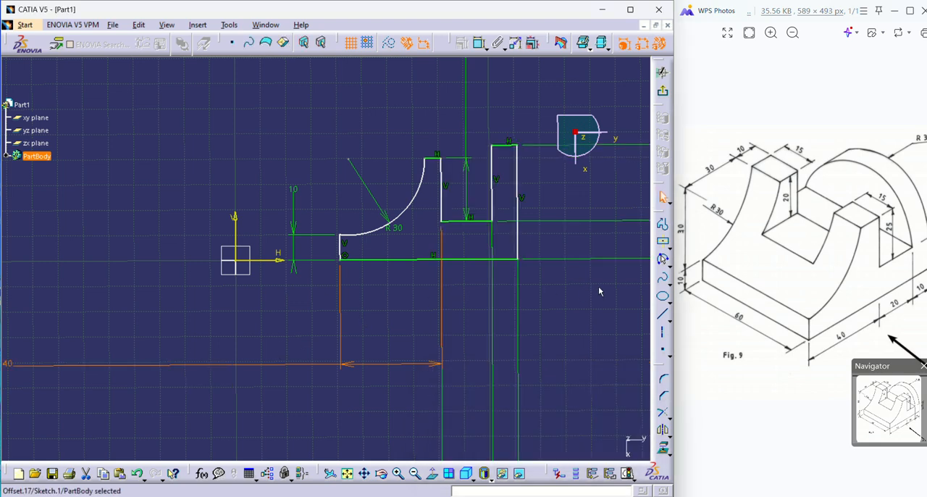
Dimension the short top edge between the arc and the notch and set its length to 10 mm.
{"action": "middle_click_drag", "start_coordinate": [558, 269], "coordinate": [553, 315]}
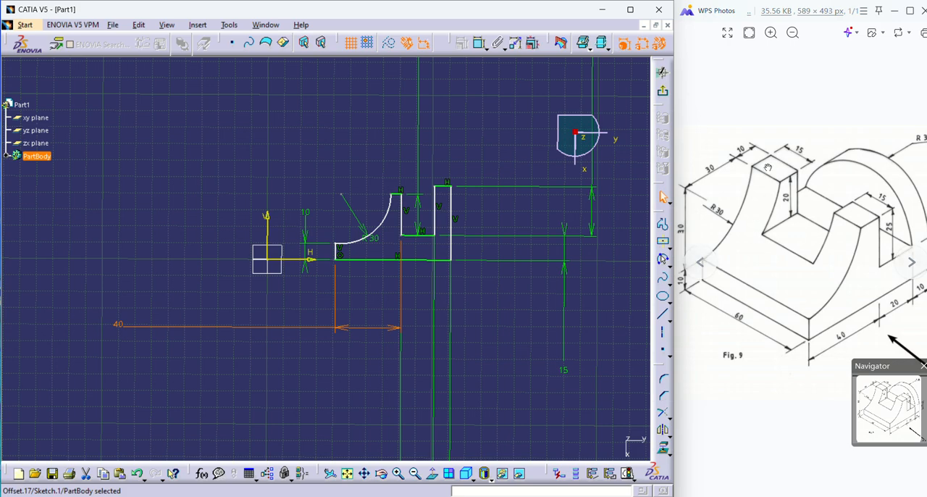
{"action": "mouse_move", "coordinate": [441, 304]}
{"action": "middle_mouse_down"}
{"action": "mouse_move", "coordinate": [424, 447]}
{"action": "mouse_move", "coordinate": [402, 368]}
{"action": "mouse_move", "coordinate": [399, 283]}
{"action": "middle_mouse_up"}
{"action": "mouse_move", "coordinate": [414, 340]}
{"action": "middle_mouse_down"}
{"action": "mouse_move", "coordinate": [338, 204]}
{"action": "mouse_move", "coordinate": [358, 315]}
{"action": "mouse_move", "coordinate": [327, 263]}
{"action": "middle_mouse_up"}
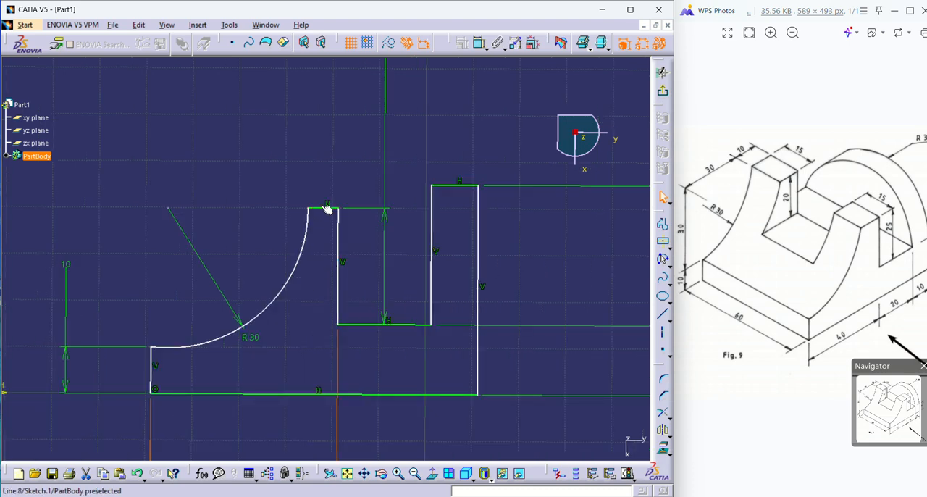
{"action": "left_click", "coordinate": [327, 209]}
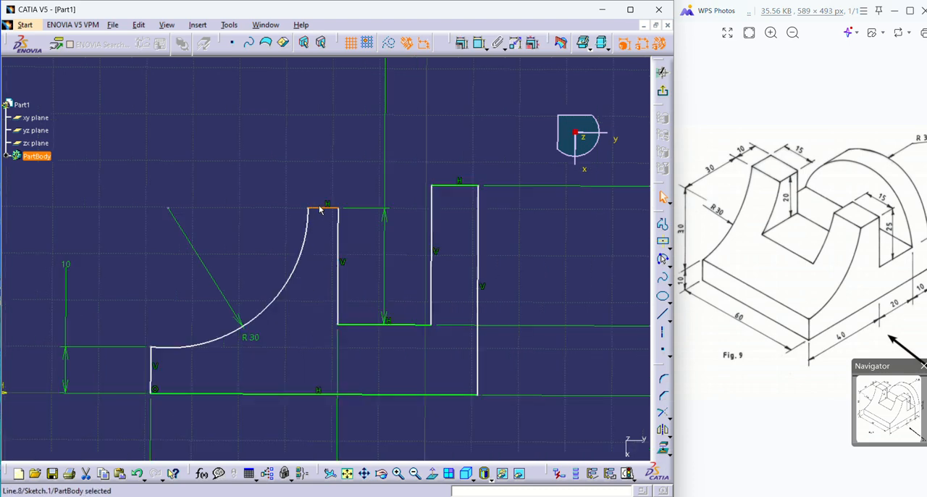
{"action": "left_click", "coordinate": [479, 42]}
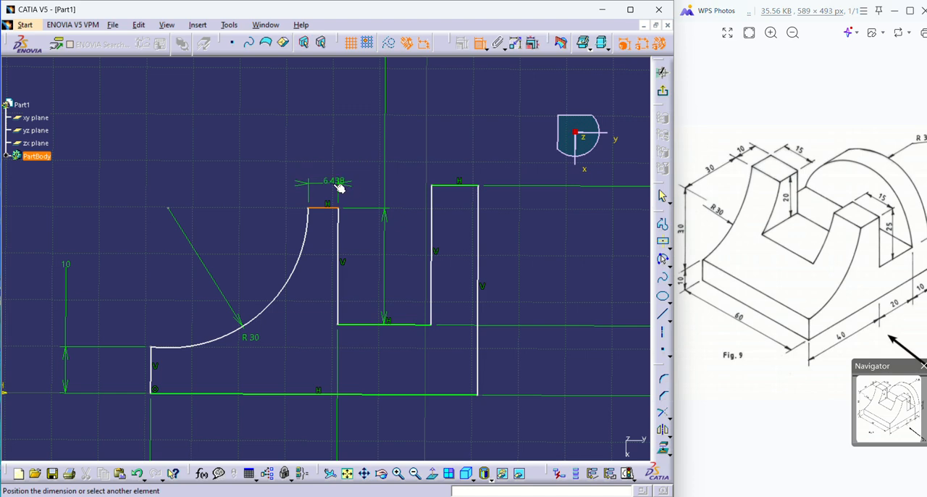
{"action": "left_click", "coordinate": [263, 174]}
{"action": "double_click", "coordinate": [261, 175]}
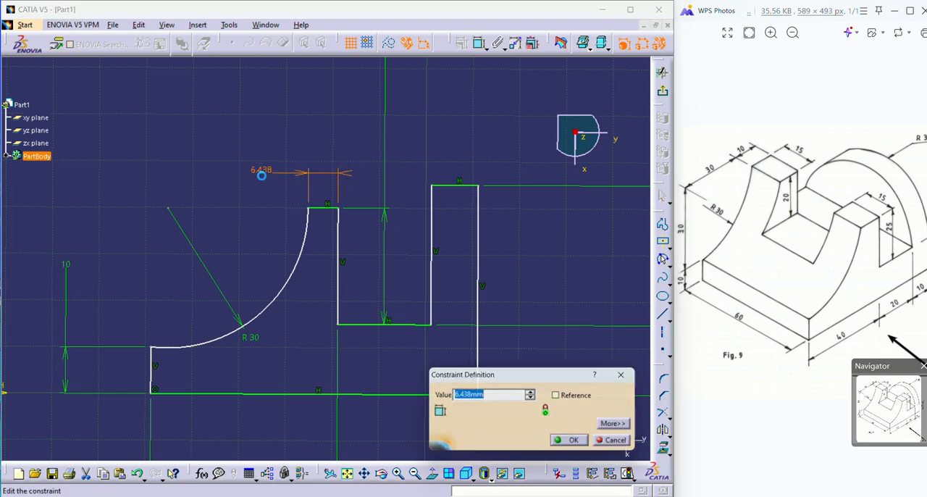
{"action": "key", "text": "Return"}
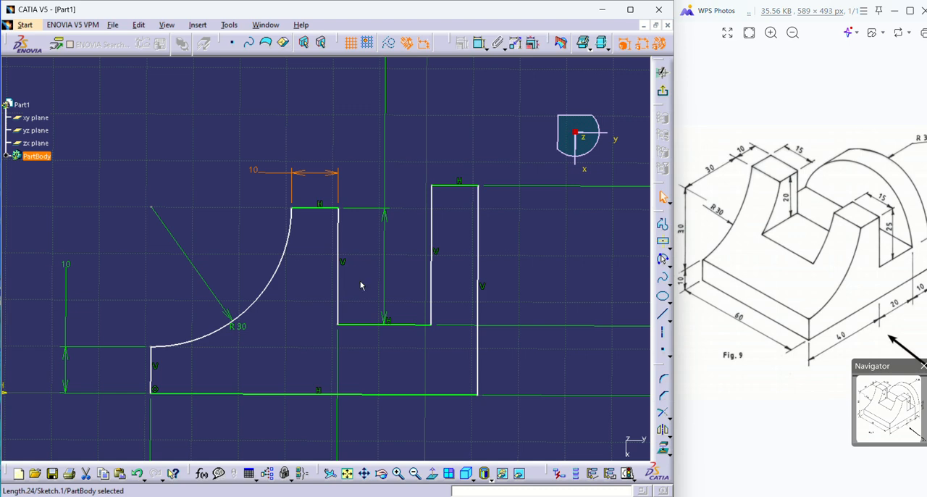
Constrain the profile's two outer vertical sides to be symmetric about the sketch's vertical axis.
{"action": "mouse_move", "coordinate": [365, 266]}
{"action": "middle_mouse_down"}
{"action": "mouse_move", "coordinate": [363, 239]}
{"action": "mouse_move", "coordinate": [369, 270]}
{"action": "middle_mouse_up"}
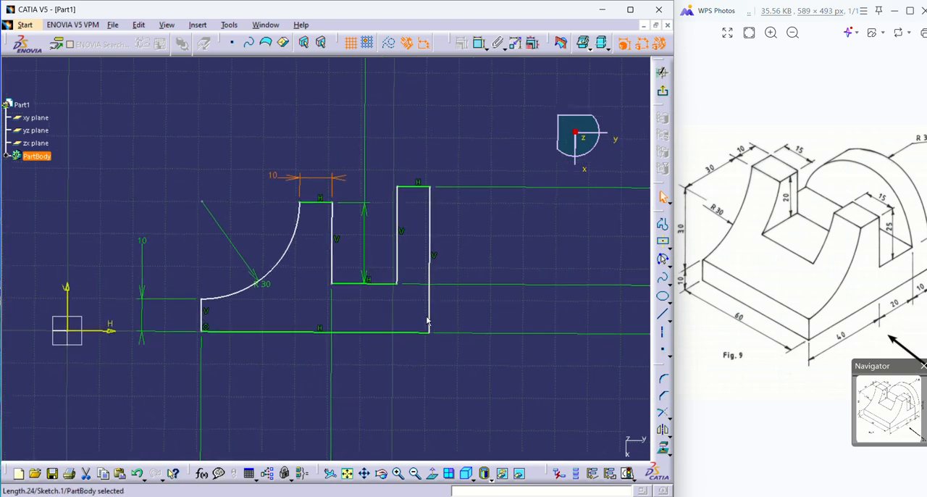
{"action": "left_click_drag", "start_coordinate": [431, 319], "coordinate": [407, 298]}
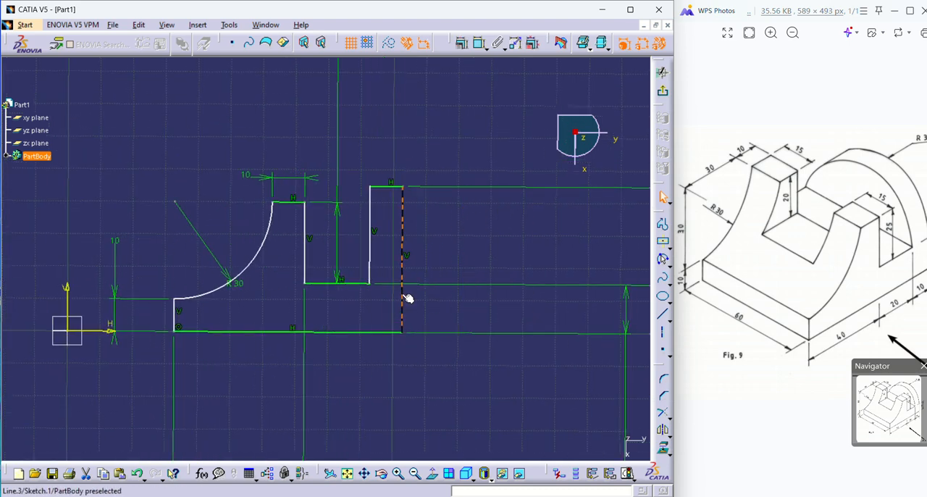
{"action": "left_click", "coordinate": [408, 298]}
{"action": "middle_click_drag", "start_coordinate": [403, 403], "coordinate": [482, 358]}
{"action": "middle_click_drag", "start_coordinate": [360, 338], "coordinate": [392, 335]}
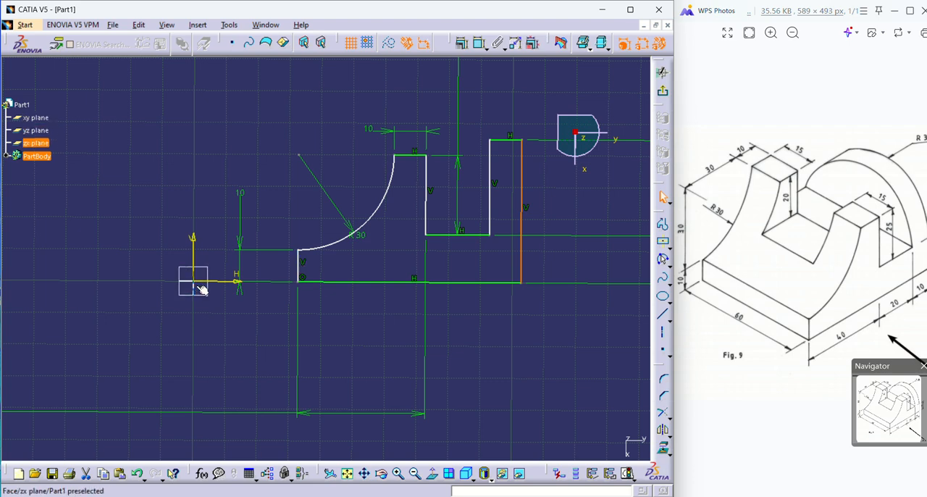
{"action": "left_click", "coordinate": [474, 346]}
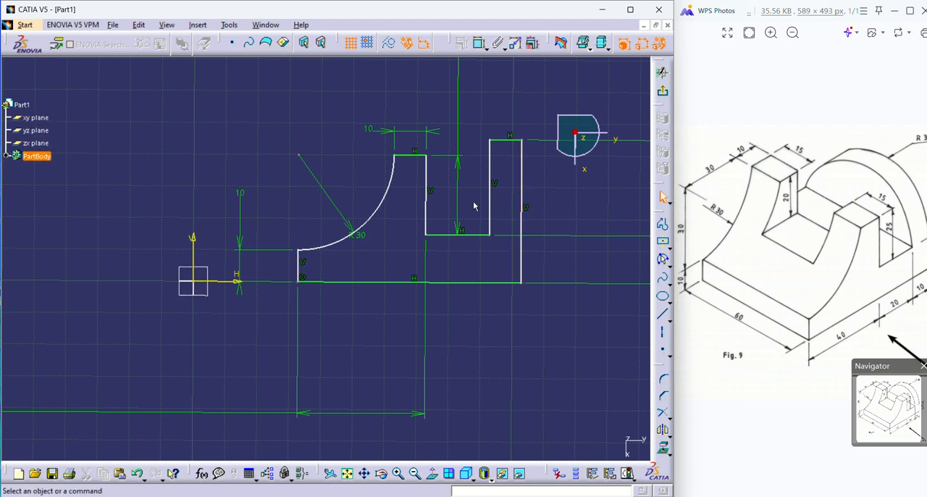
{"action": "left_click", "coordinate": [302, 266]}
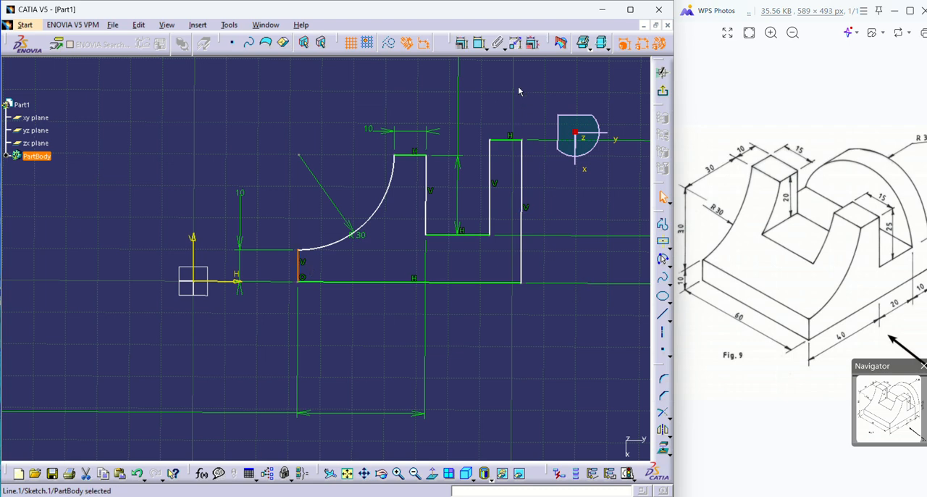
{"action": "left_click", "coordinate": [523, 247], "text": "ctrl"}
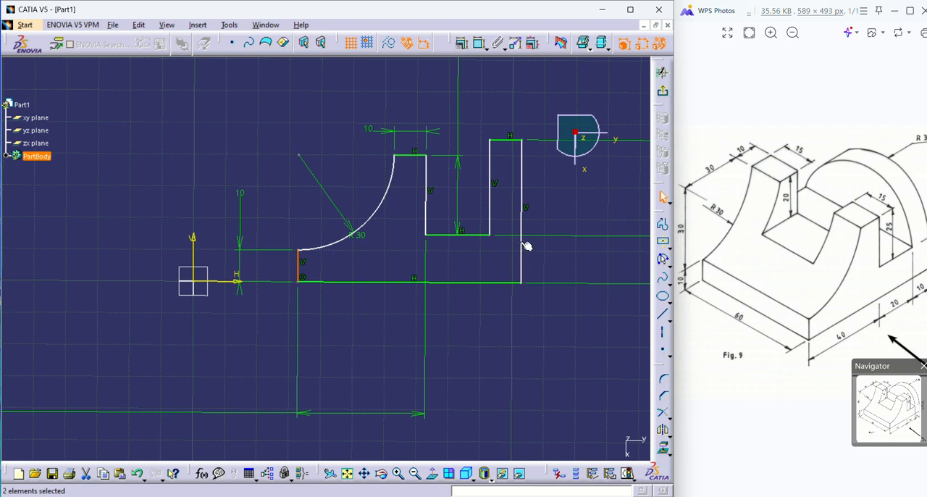
{"action": "left_click", "coordinate": [194, 242], "text": "ctrl"}
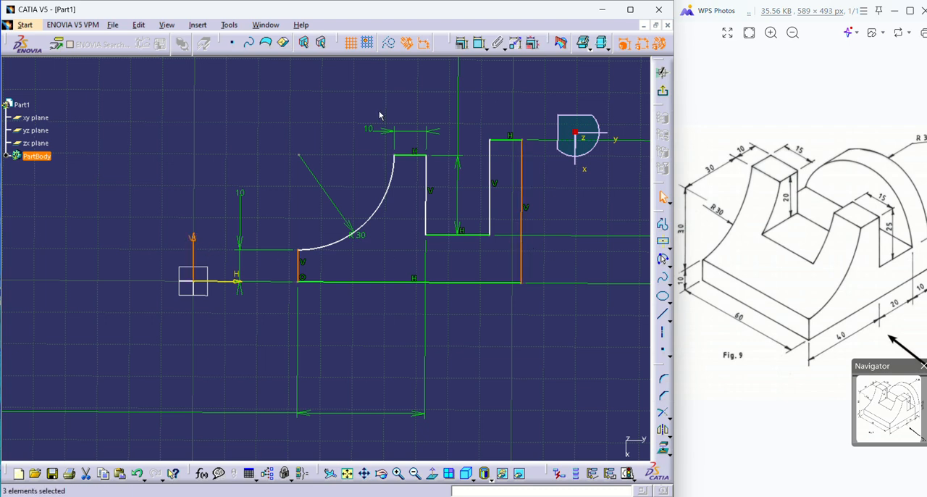
{"action": "left_click", "coordinate": [462, 44]}
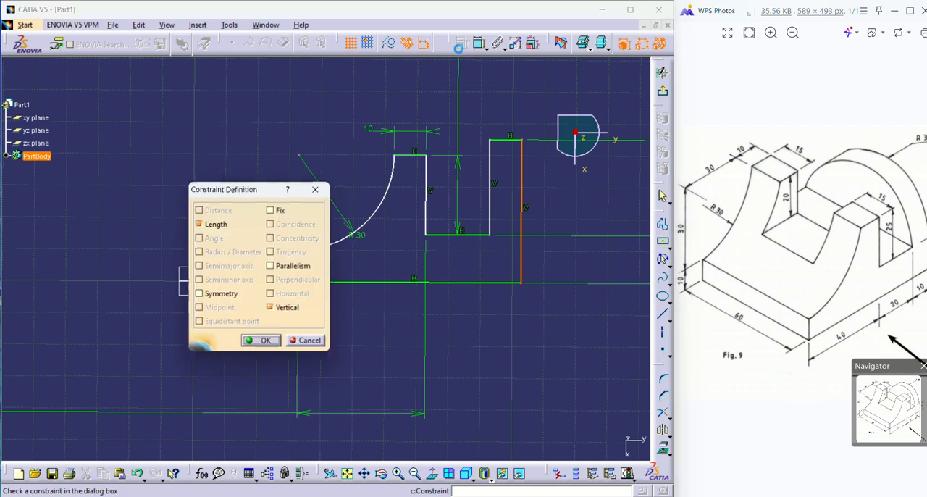
{"action": "left_click", "coordinate": [230, 295]}
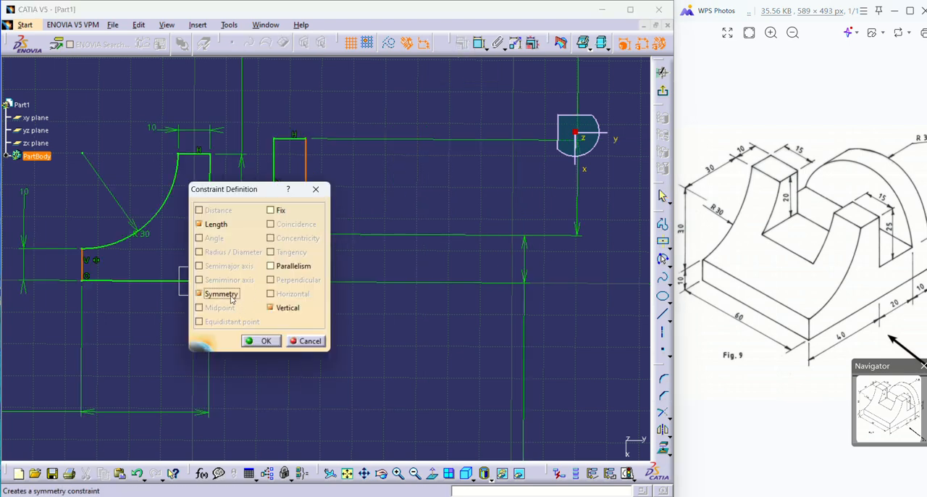
{"action": "left_click", "coordinate": [262, 341]}
Exit the profile sketch and pad it to a length of 60 mm.
{"action": "mouse_move", "coordinate": [300, 364]}
{"action": "middle_mouse_down"}
{"action": "mouse_move", "coordinate": [414, 380]}
{"action": "mouse_move", "coordinate": [423, 373]}
{"action": "middle_mouse_up"}
{"action": "mouse_move", "coordinate": [388, 313]}
{"action": "middle_mouse_down"}
{"action": "mouse_move", "coordinate": [412, 389]}
{"action": "mouse_move", "coordinate": [426, 378]}
{"action": "middle_mouse_up"}
{"action": "middle_click_drag", "start_coordinate": [340, 269], "coordinate": [359, 194]}
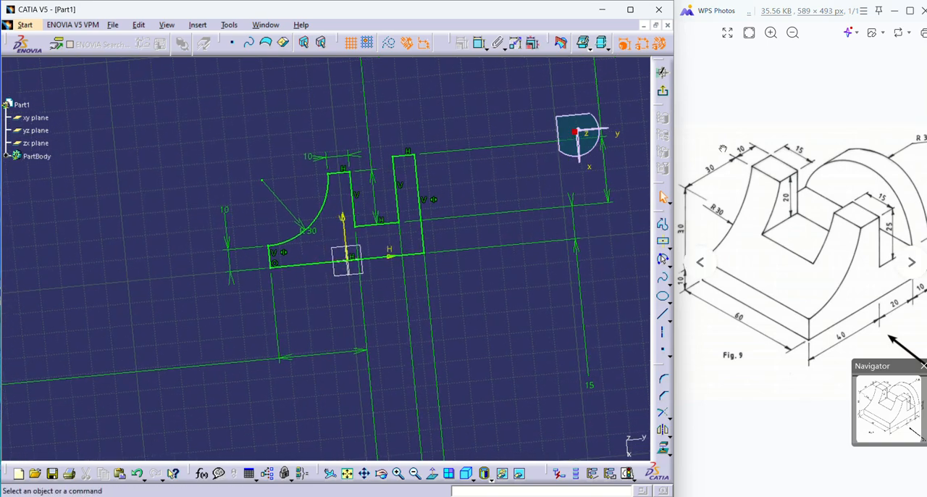
{"action": "left_click", "coordinate": [663, 95]}
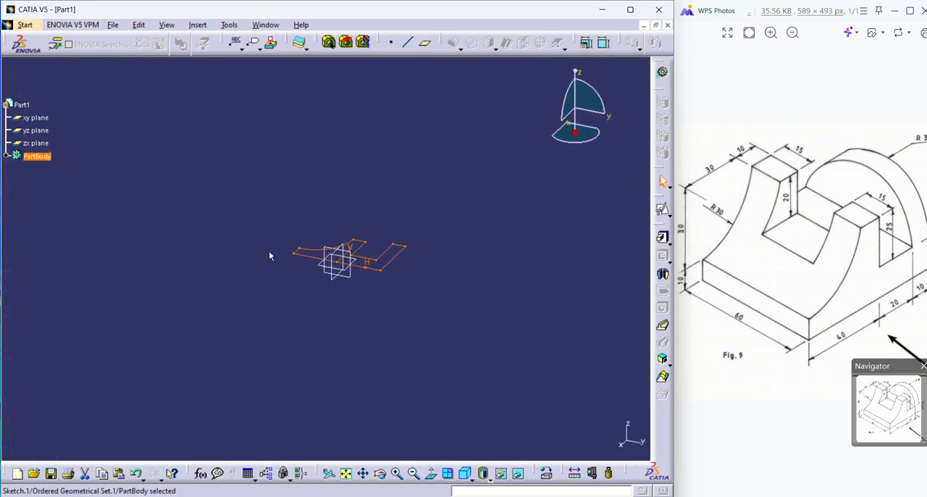
{"action": "mouse_move", "coordinate": [269, 255]}
{"action": "middle_mouse_down"}
{"action": "mouse_move", "coordinate": [362, 311]}
{"action": "mouse_move", "coordinate": [355, 436]}
{"action": "mouse_move", "coordinate": [286, 273]}
{"action": "mouse_move", "coordinate": [346, 352]}
{"action": "middle_mouse_up"}
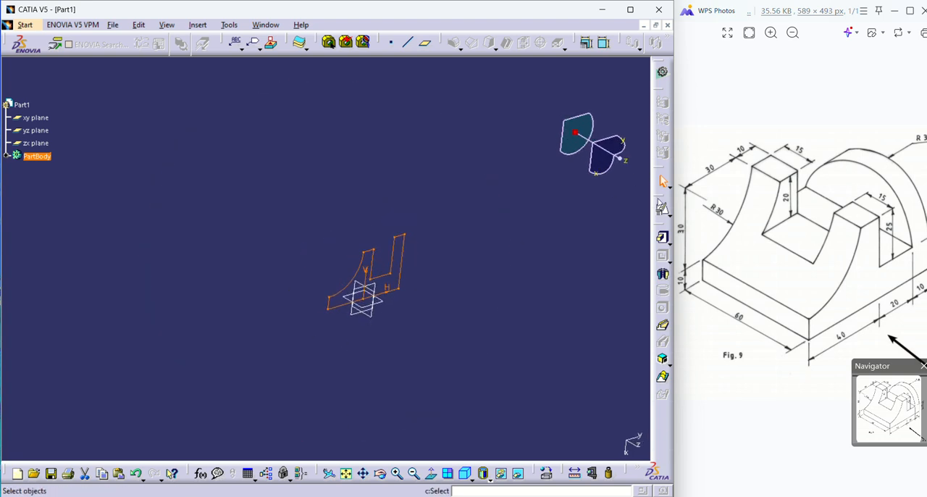
{"action": "left_click", "coordinate": [663, 242]}
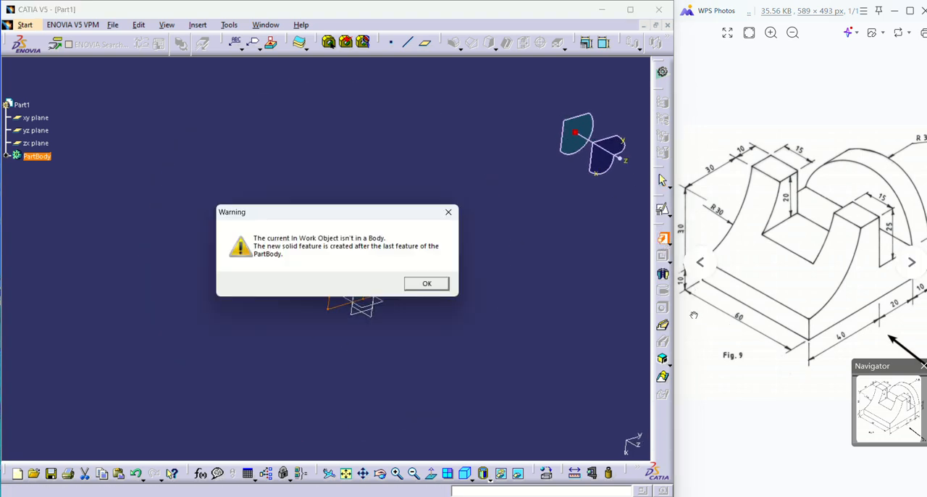
{"action": "left_click", "coordinate": [427, 284]}
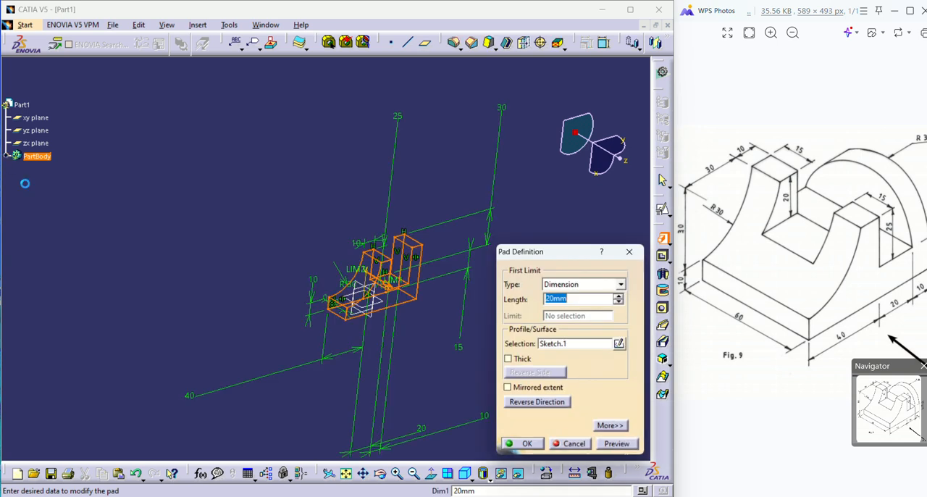
{"action": "type", "text": "60"}
{"action": "left_click", "coordinate": [521, 443]}
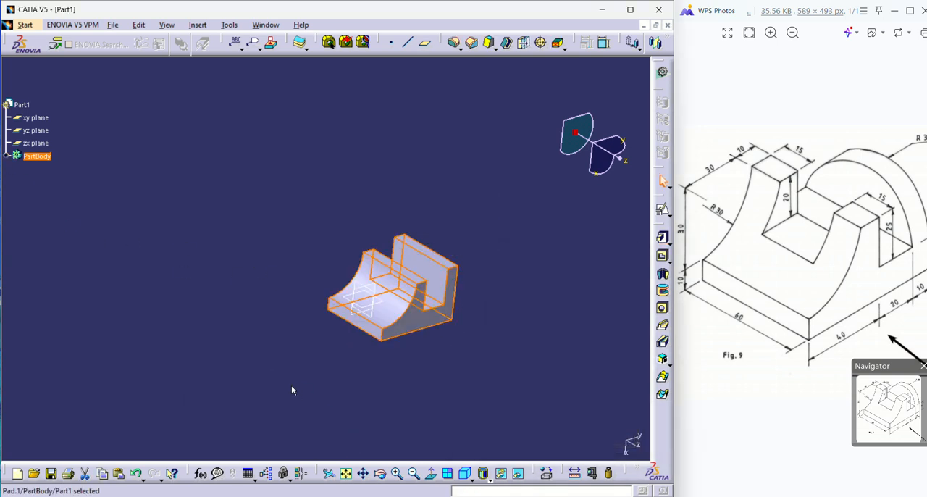
{"action": "middle_click", "coordinate": [328, 347]}
{"action": "left_click", "coordinate": [328, 348]}
{"action": "middle_click_drag", "start_coordinate": [514, 234], "coordinate": [315, 207]}
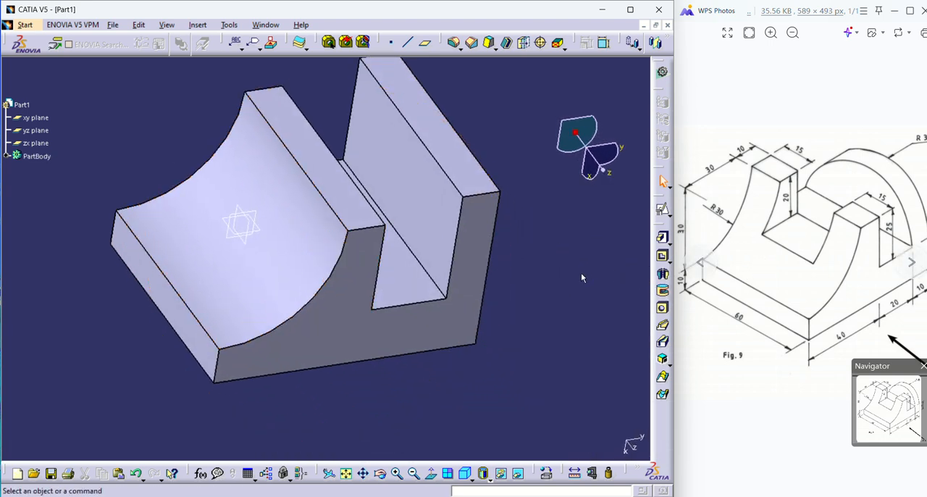
{"action": "middle_click_drag", "start_coordinate": [580, 277], "coordinate": [437, 299]}
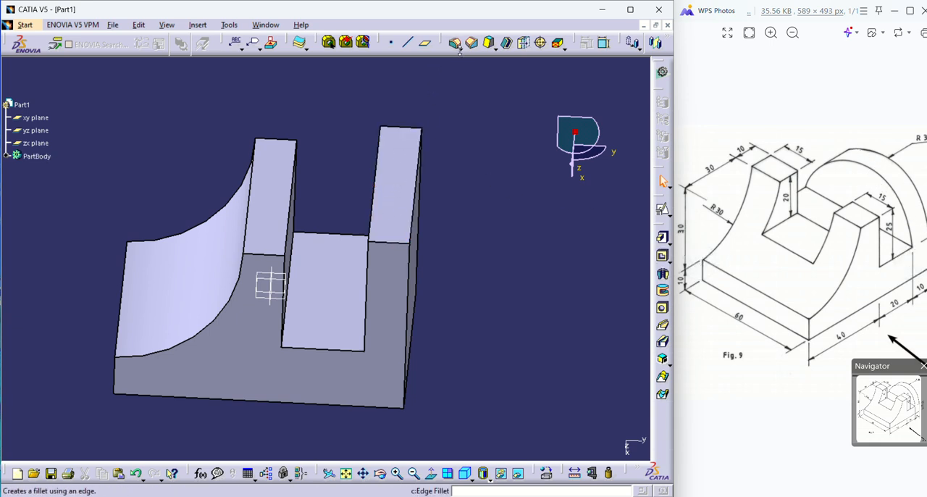
{"action": "left_click", "coordinate": [459, 50]}
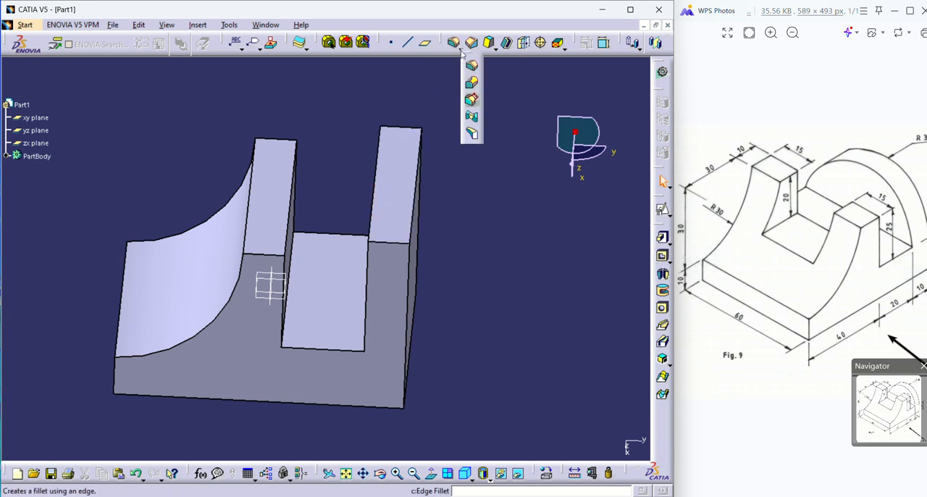
{"action": "left_click", "coordinate": [472, 118]}
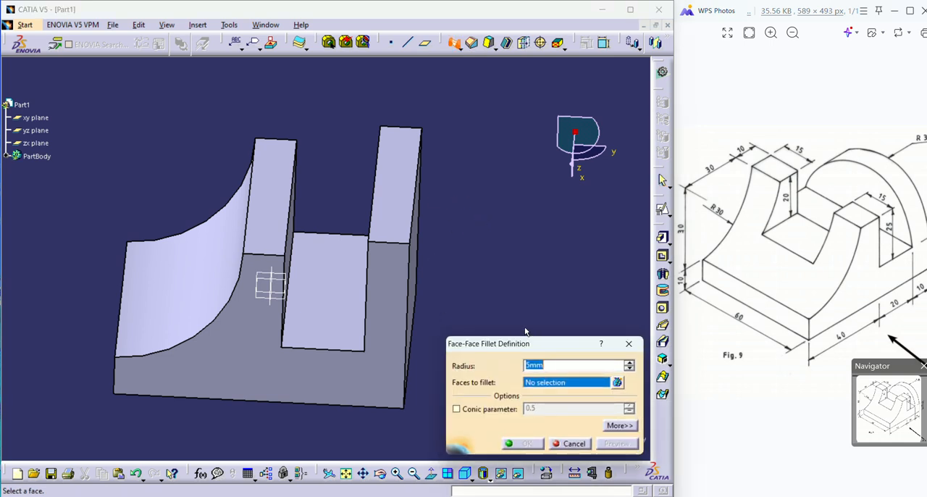
{"action": "type", "text": "30"}
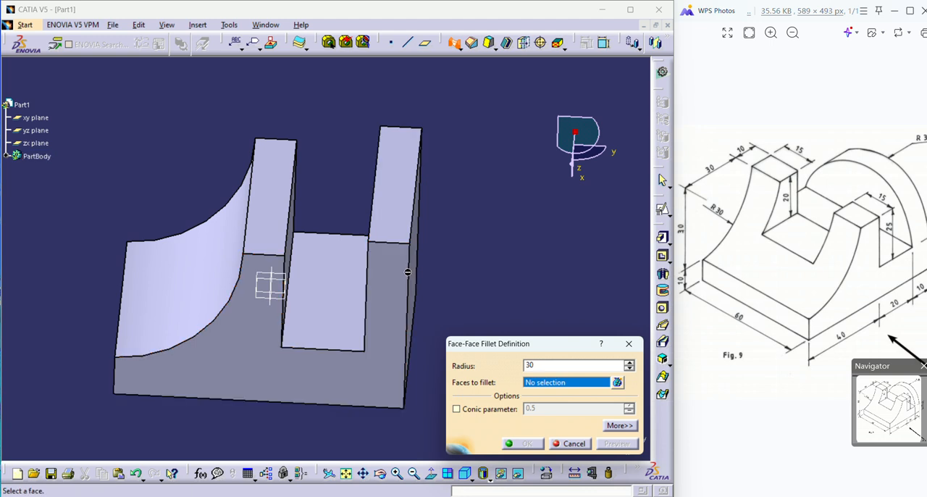
{"action": "left_click", "coordinate": [403, 208]}
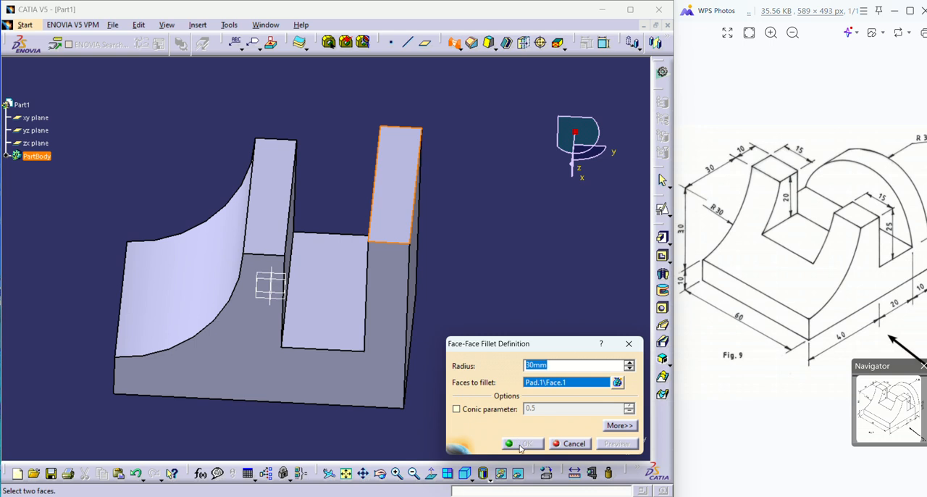
{"action": "left_click", "coordinate": [572, 443]}
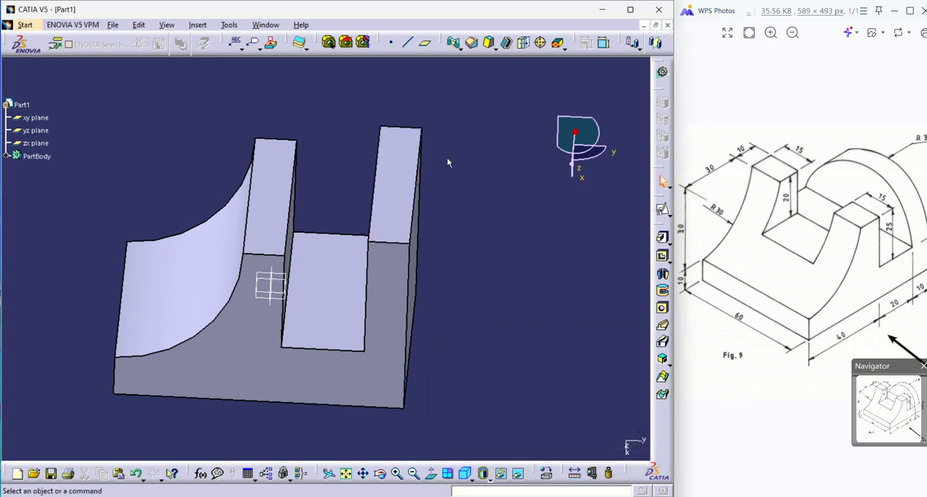
Round the rear upright with a tritangent fillet between the two profile-shaped end faces, removing the upright's top face.
{"action": "left_click", "coordinate": [470, 45]}
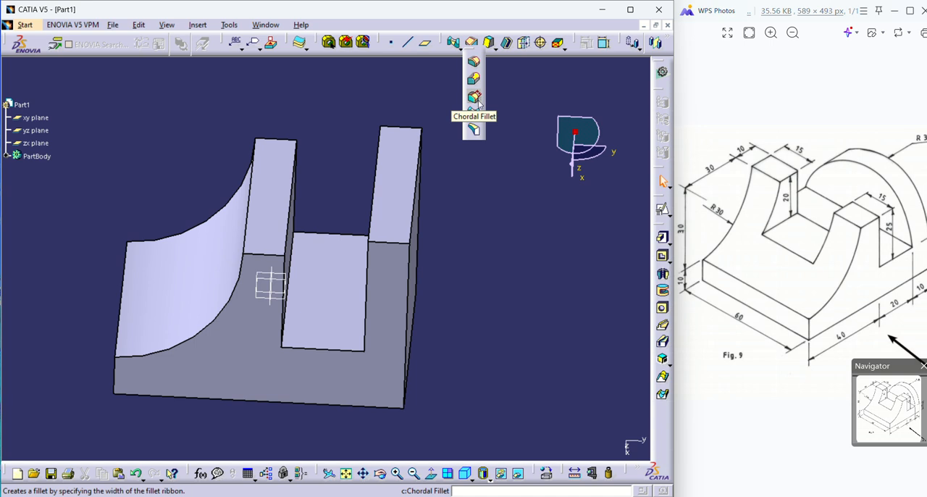
{"action": "left_click", "coordinate": [473, 129]}
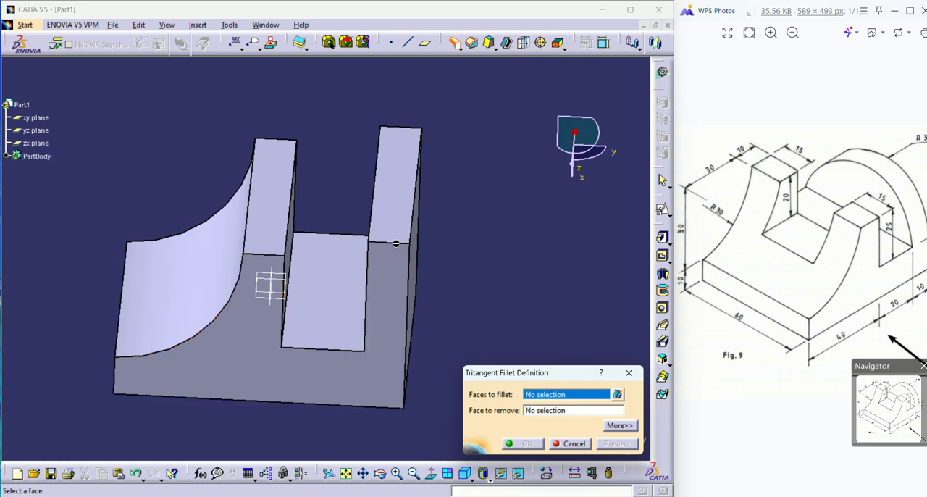
{"action": "left_click", "coordinate": [546, 411]}
{"action": "left_click", "coordinate": [395, 180]}
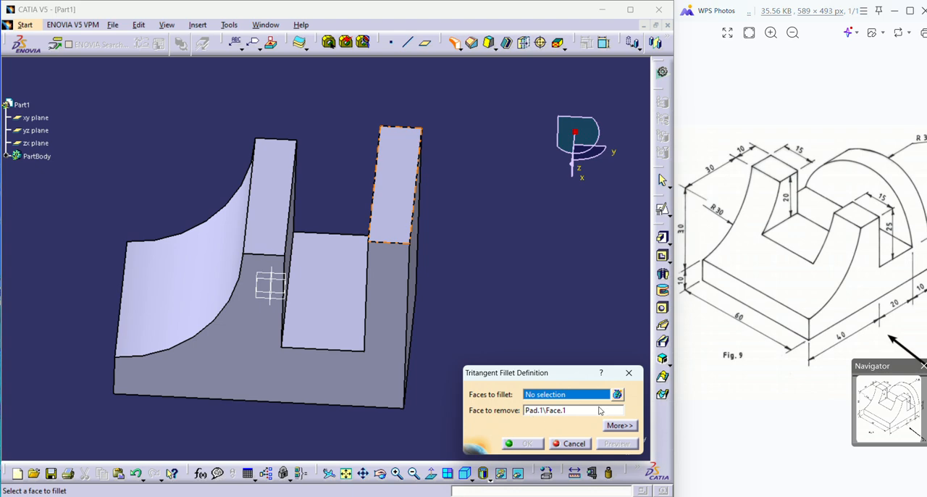
{"action": "left_click", "coordinate": [399, 274]}
{"action": "middle_click_drag", "start_coordinate": [464, 186], "coordinate": [490, 241]}
{"action": "left_click", "coordinate": [495, 226]}
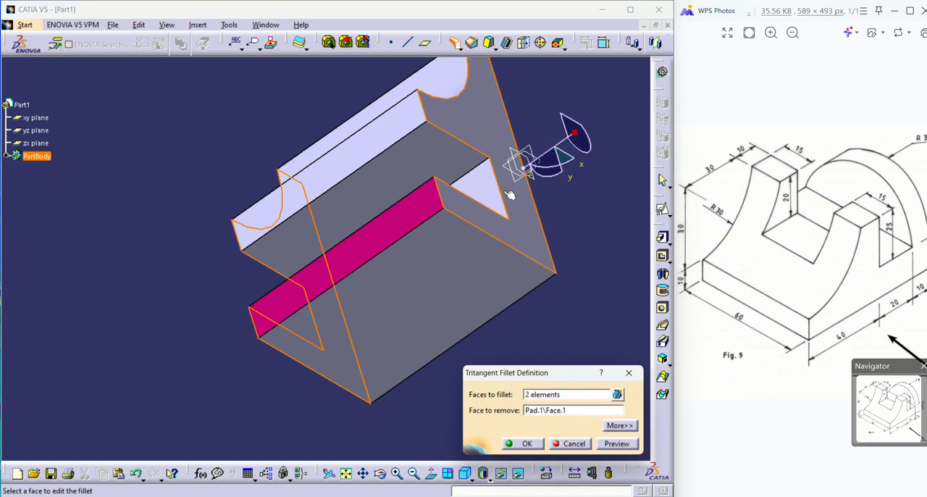
{"action": "left_click", "coordinate": [613, 442]}
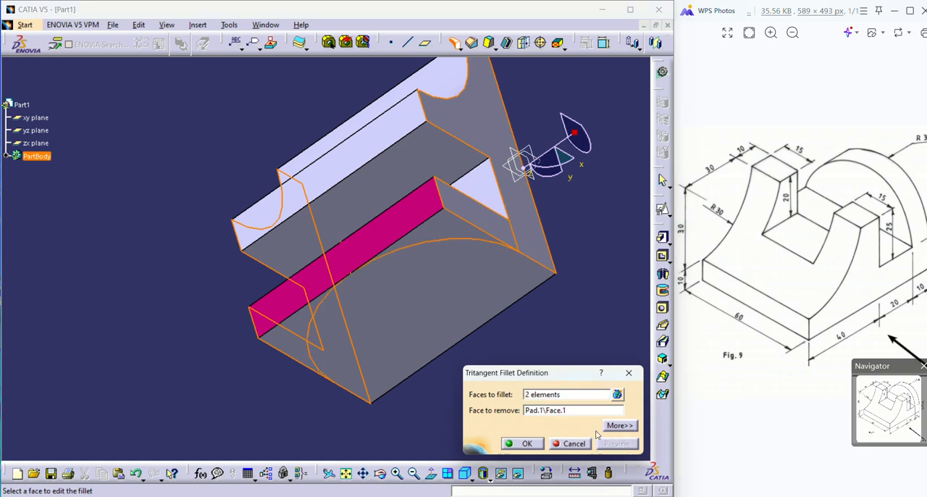
{"action": "left_click", "coordinate": [521, 443]}
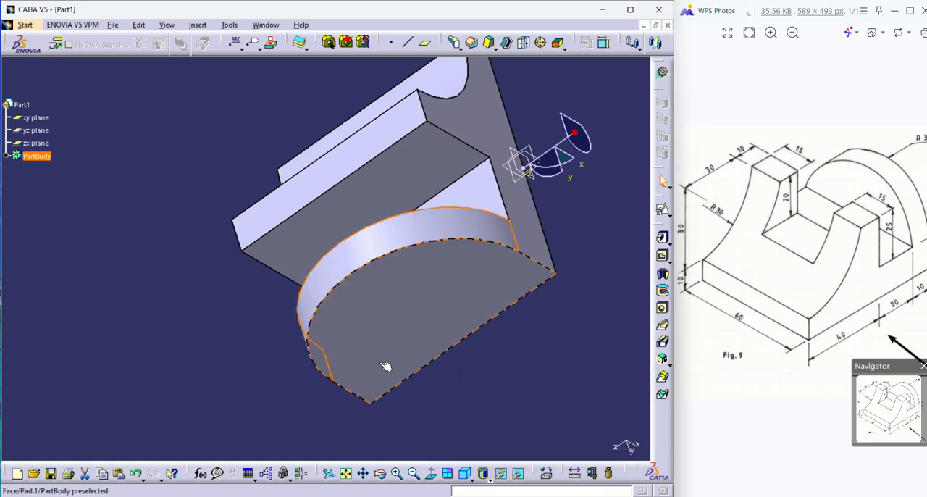
Inspect the rounded rear upright and undo its tritangent fillet.
{"action": "middle_click_drag", "start_coordinate": [174, 374], "coordinate": [434, 279]}
{"action": "left_click", "coordinate": [435, 279]}
{"action": "middle_click_drag", "start_coordinate": [221, 281], "coordinate": [313, 358]}
{"action": "middle_click_drag", "start_coordinate": [475, 236], "coordinate": [516, 205]}
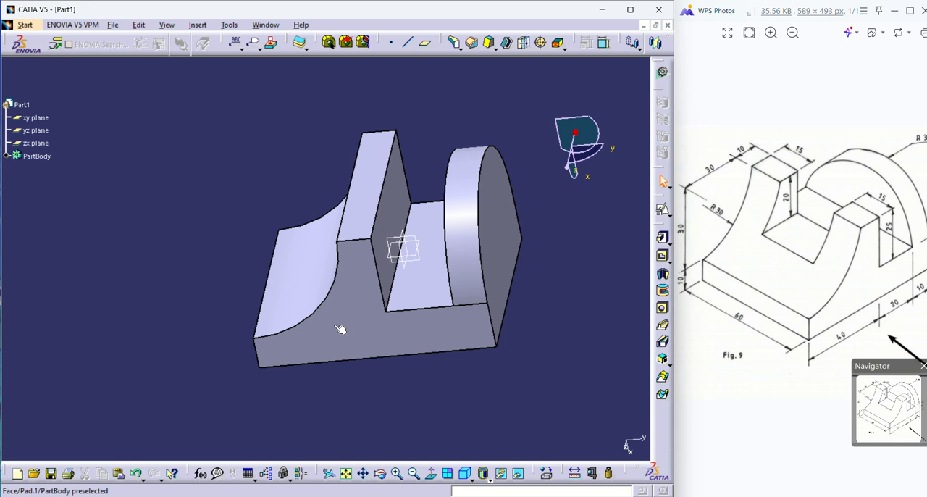
{"action": "middle_click_drag", "start_coordinate": [277, 265], "coordinate": [379, 334]}
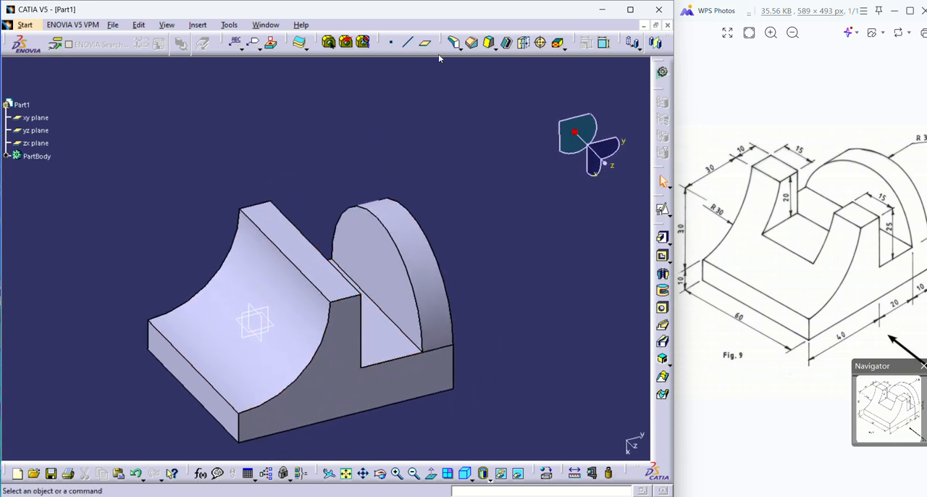
{"action": "left_click", "coordinate": [456, 45]}
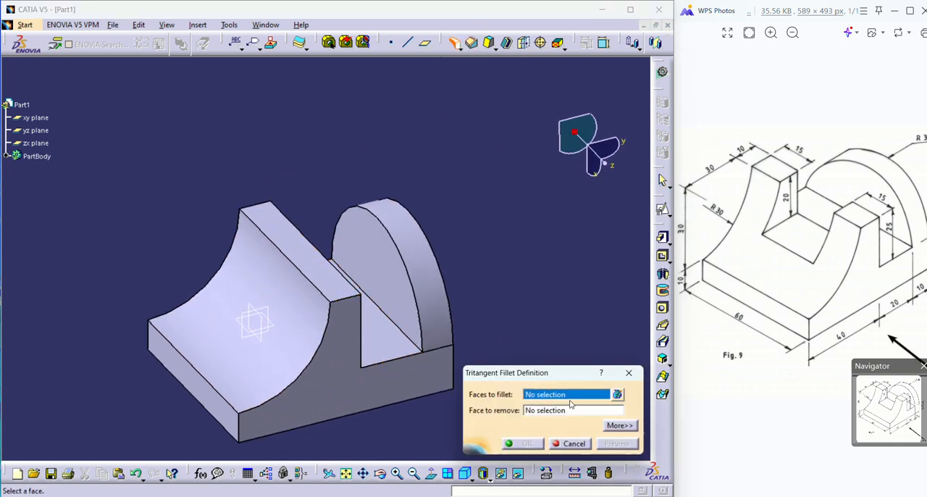
{"action": "left_click", "coordinate": [571, 444]}
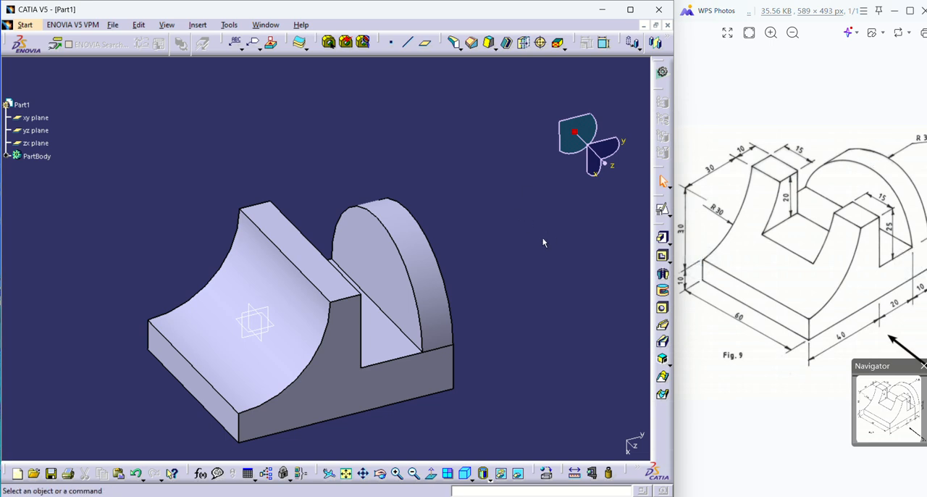
{"action": "key", "text": "ctrl+z"}
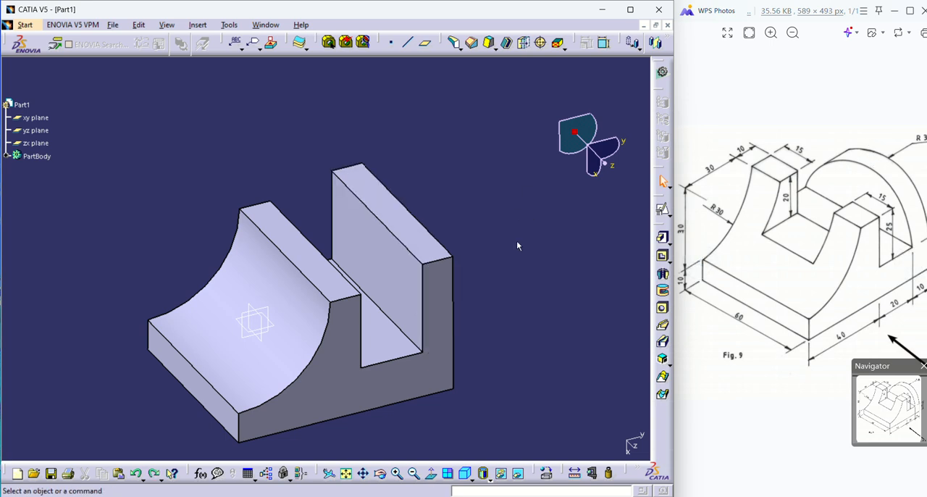
{"action": "left_click", "coordinate": [452, 45]}
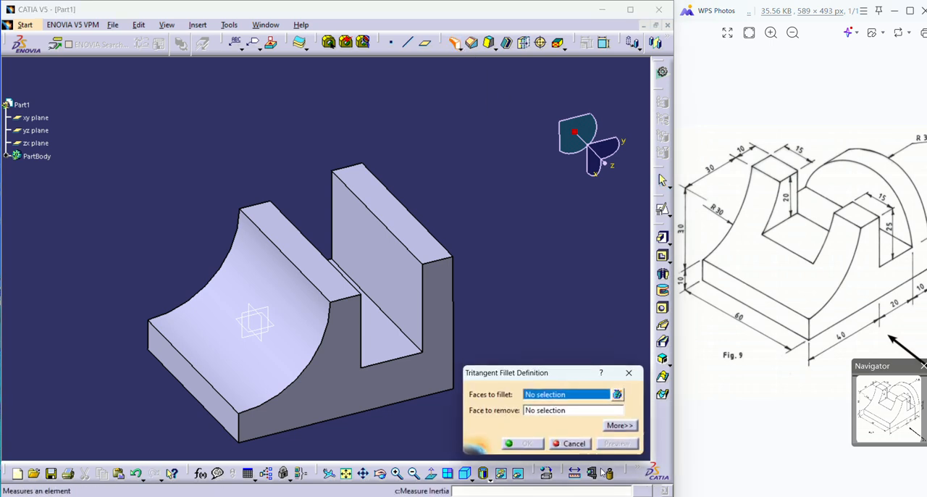
{"action": "left_click", "coordinate": [579, 441]}
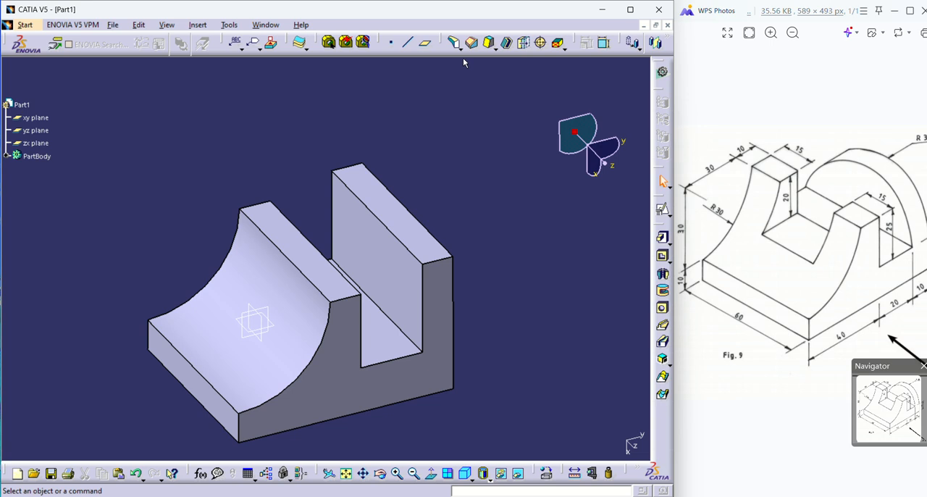
Round the two short top edges of the rear upright with a 30 mm edge fillet.
{"action": "left_click", "coordinate": [460, 48]}
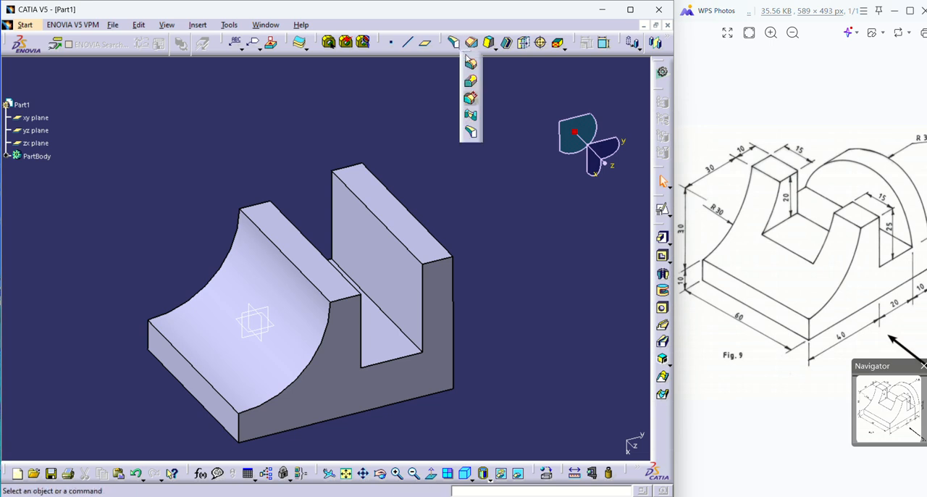
{"action": "left_click_drag", "start_coordinate": [470, 58], "coordinate": [515, 94]}
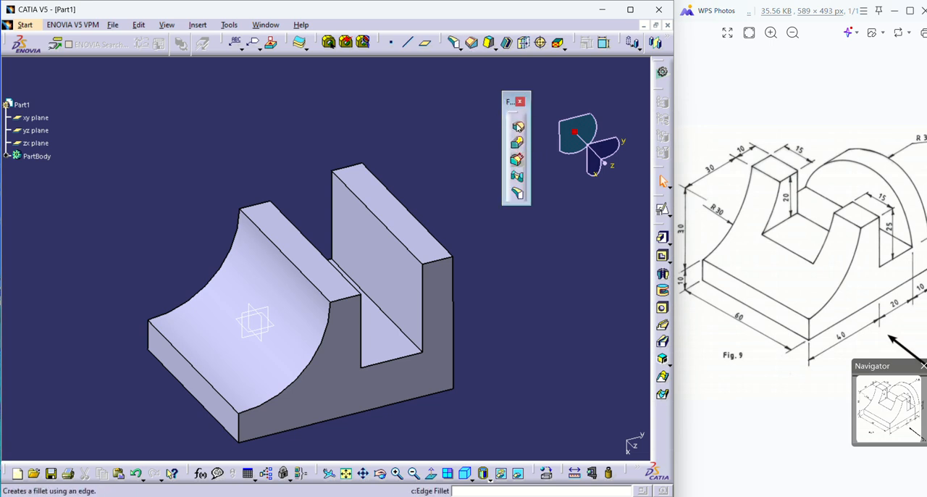
{"action": "left_click", "coordinate": [518, 127]}
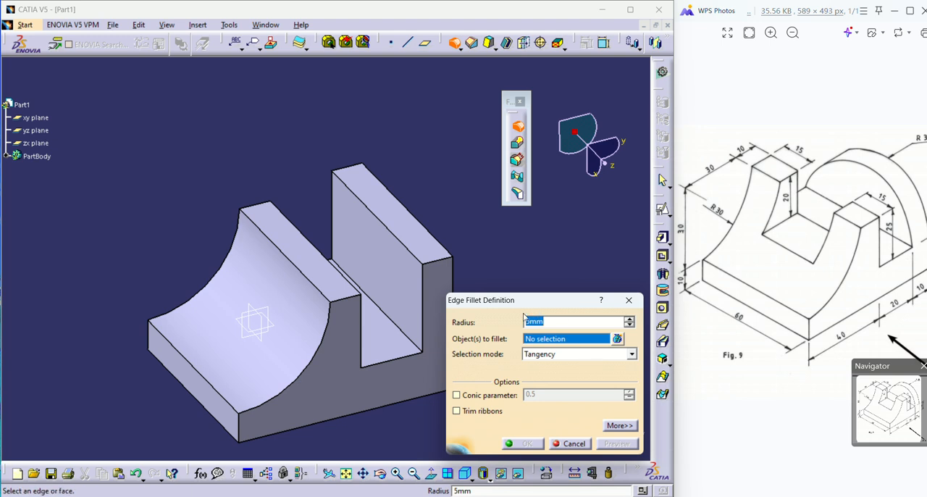
{"action": "type", "text": "30"}
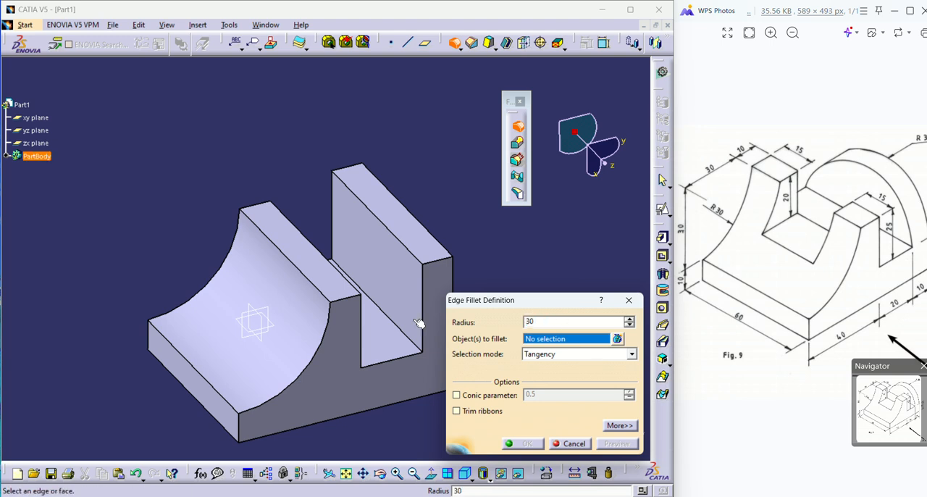
{"action": "left_click", "coordinate": [436, 265]}
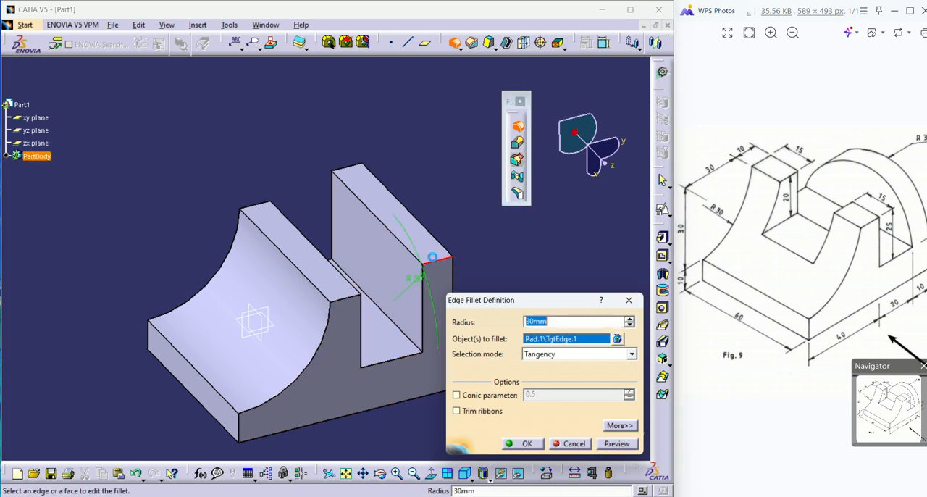
{"action": "left_click", "coordinate": [360, 168]}
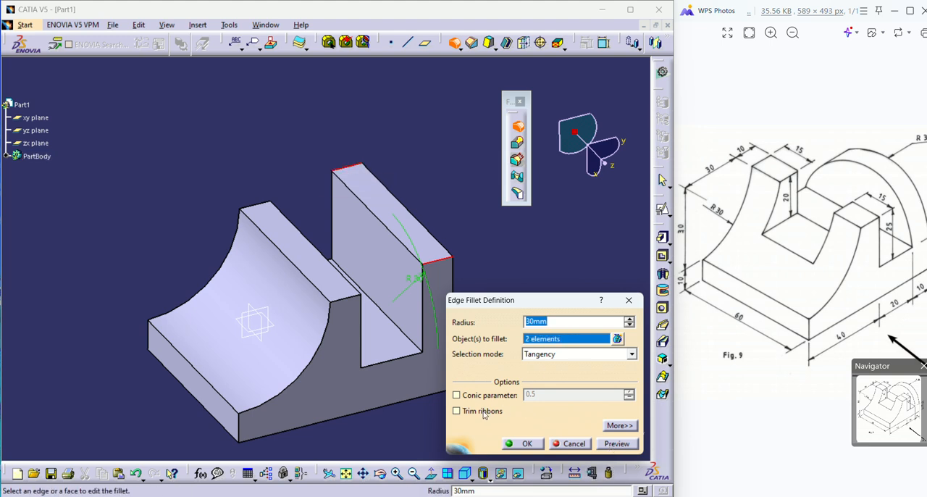
{"action": "left_click", "coordinate": [607, 441]}
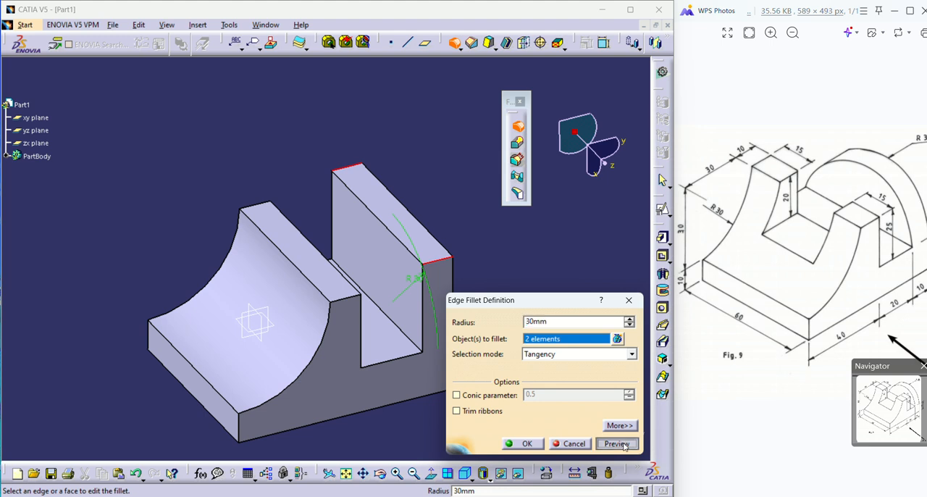
{"action": "left_click", "coordinate": [525, 445]}
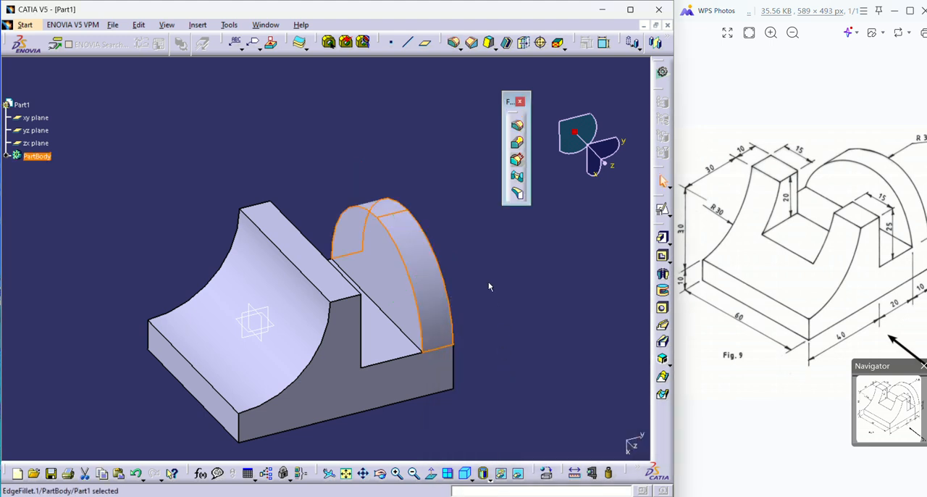
{"action": "middle_click_drag", "start_coordinate": [490, 275], "coordinate": [440, 285]}
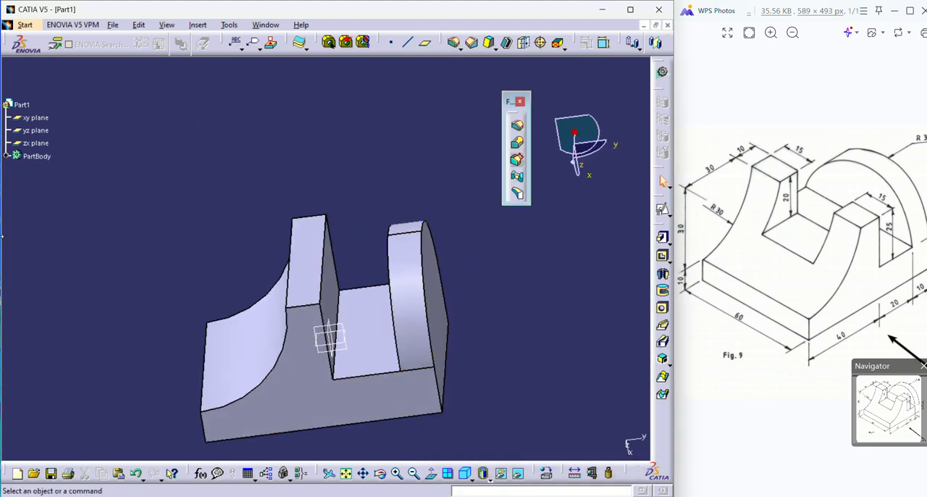
Enable Trim ribbons on the rear upright's edge fillet.
{"action": "left_click", "coordinate": [8, 157]}
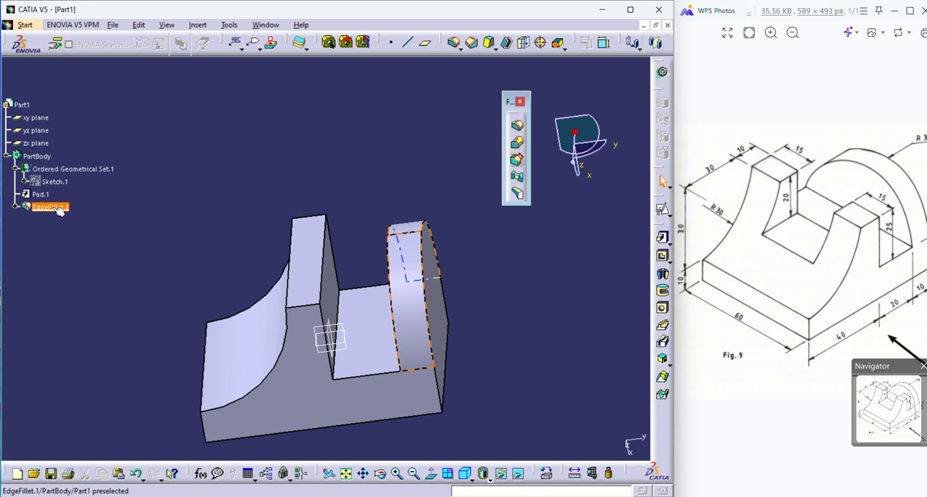
{"action": "double_click", "coordinate": [52, 207]}
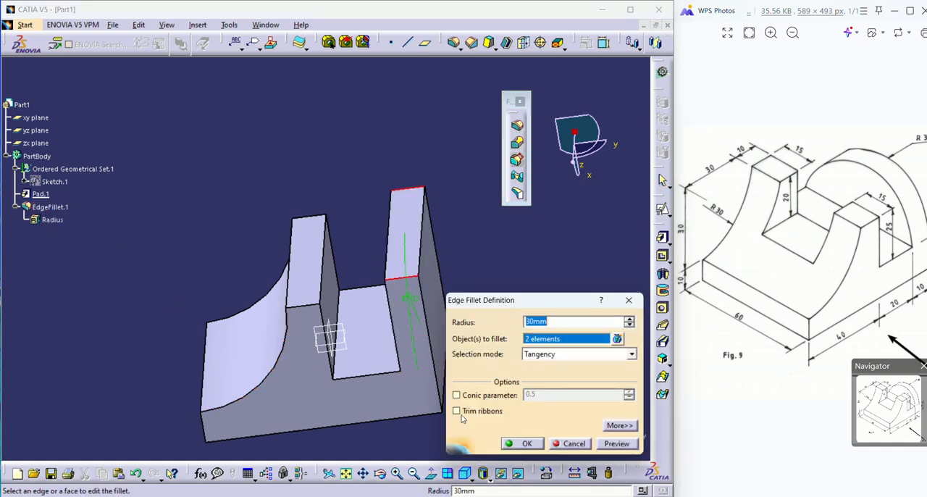
{"action": "left_click", "coordinate": [457, 411]}
{"action": "left_click", "coordinate": [616, 443]}
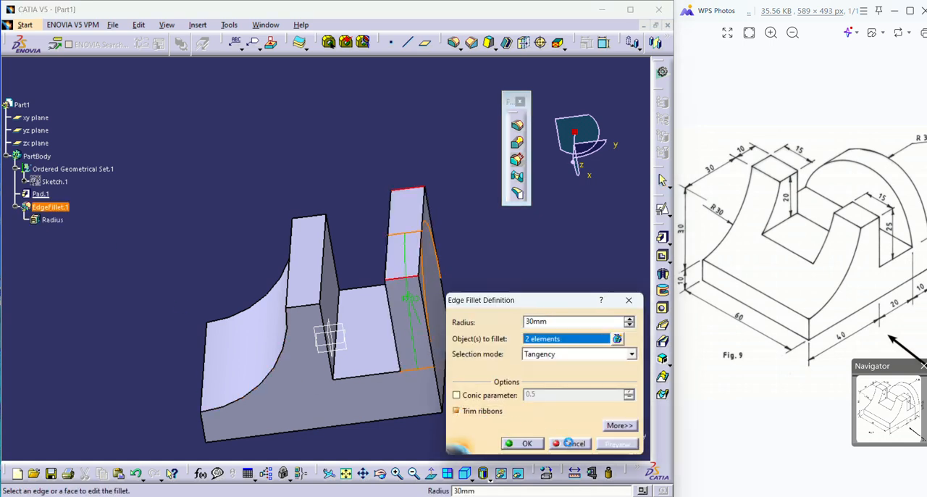
{"action": "left_click", "coordinate": [522, 443]}
{"action": "middle_click_drag", "start_coordinate": [556, 351], "coordinate": [426, 320]}
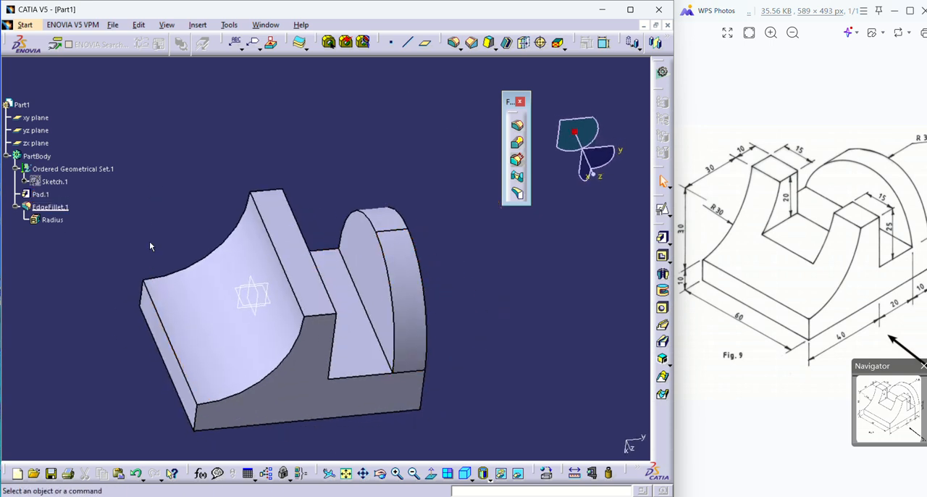
Change the selection mode of the rear upright's edge fillet to Minimal.
{"action": "double_click", "coordinate": [60, 224]}
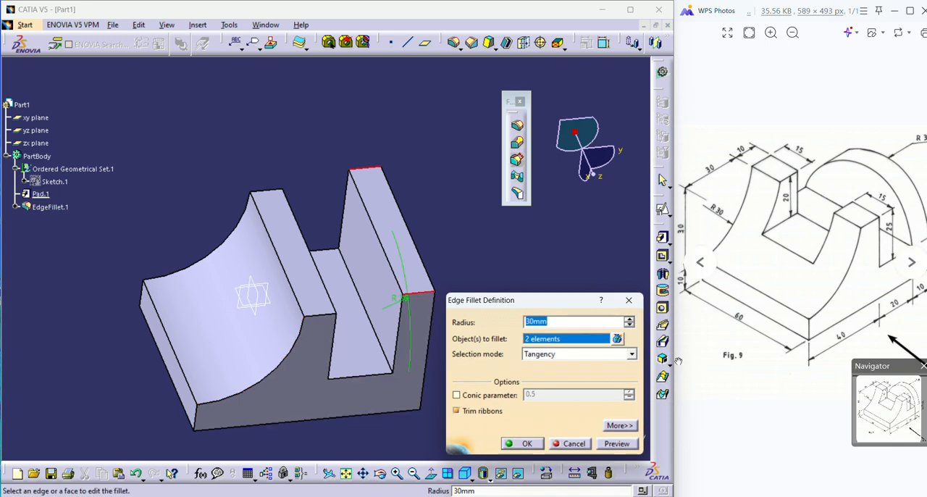
{"action": "left_click", "coordinate": [603, 355]}
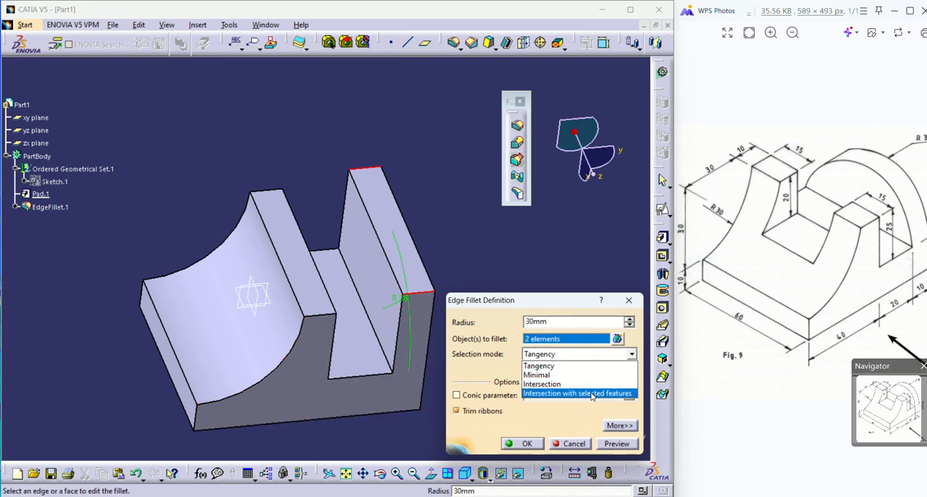
{"action": "left_click", "coordinate": [579, 374]}
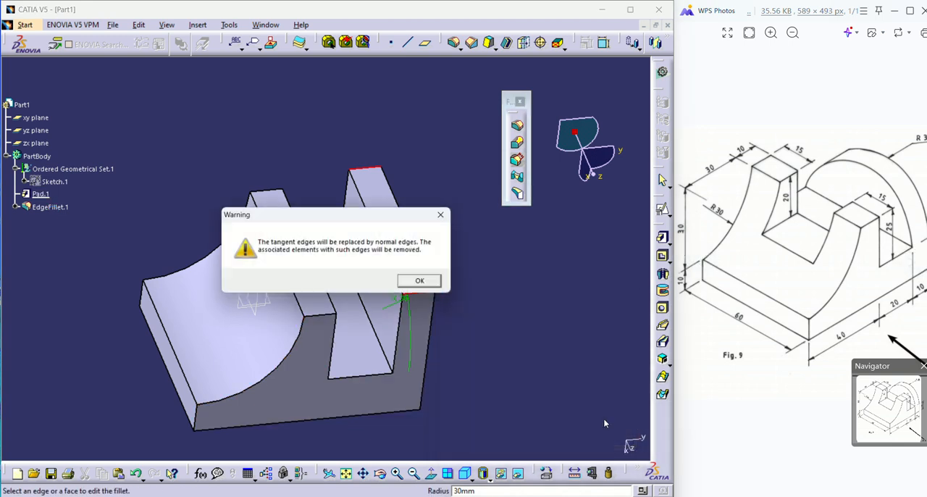
{"action": "left_click", "coordinate": [423, 282]}
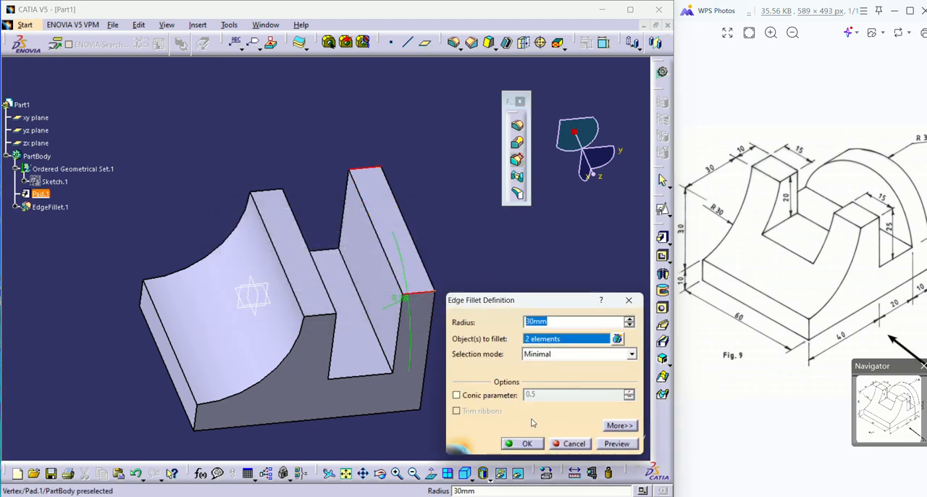
{"action": "left_click", "coordinate": [617, 443]}
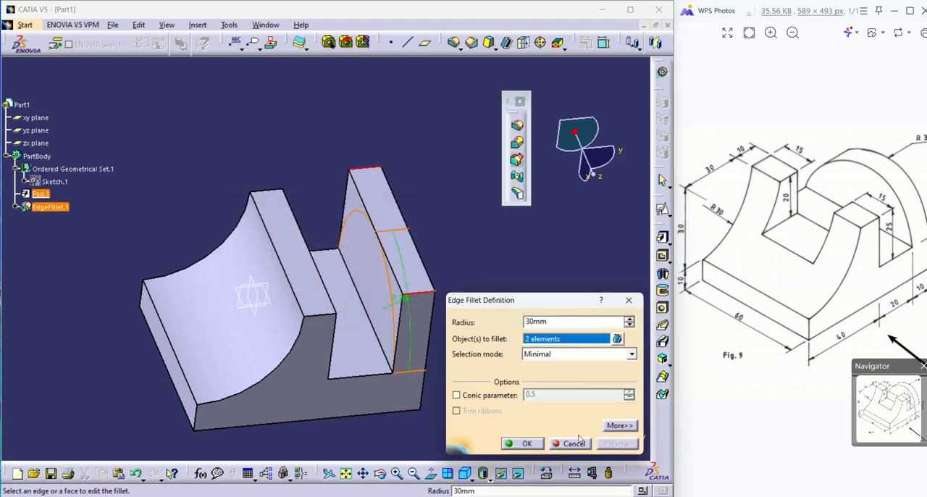
{"action": "left_click", "coordinate": [523, 443]}
{"action": "left_click", "coordinate": [484, 338]}
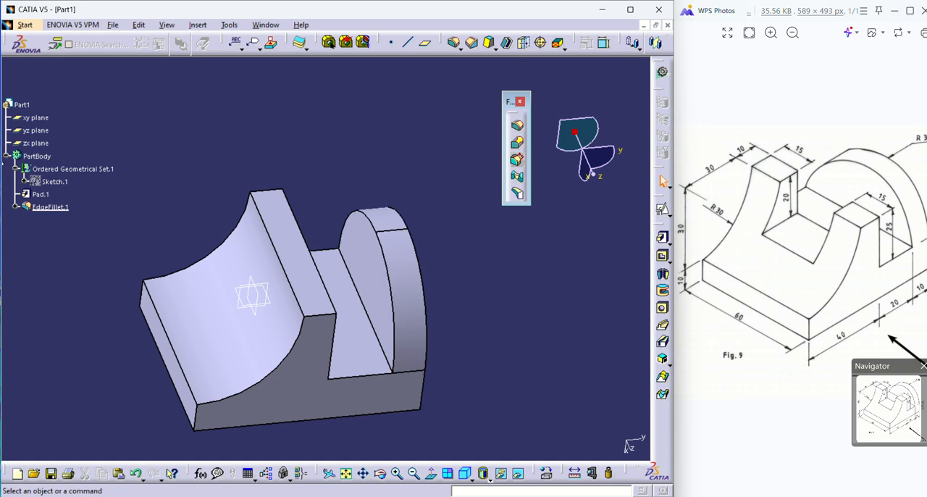
{"action": "double_click", "coordinate": [51, 207]}
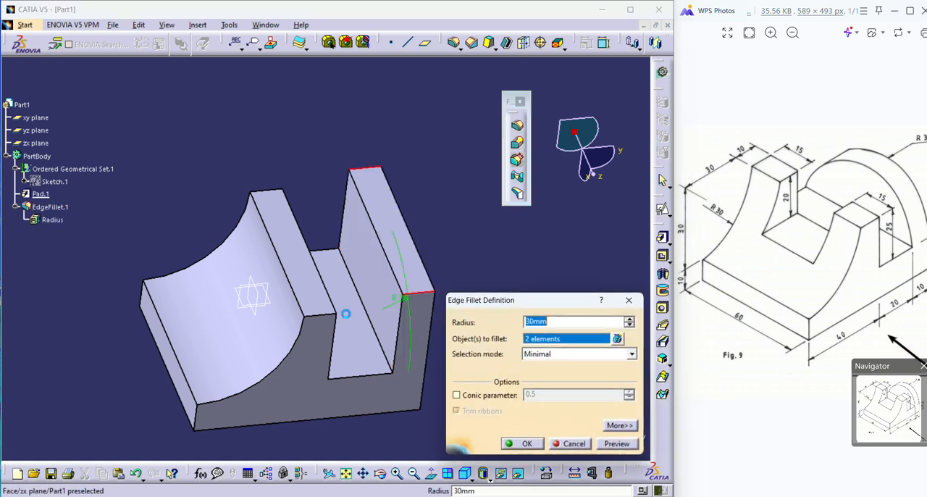
{"action": "left_click", "coordinate": [628, 355]}
{"action": "left_click", "coordinate": [566, 369]}
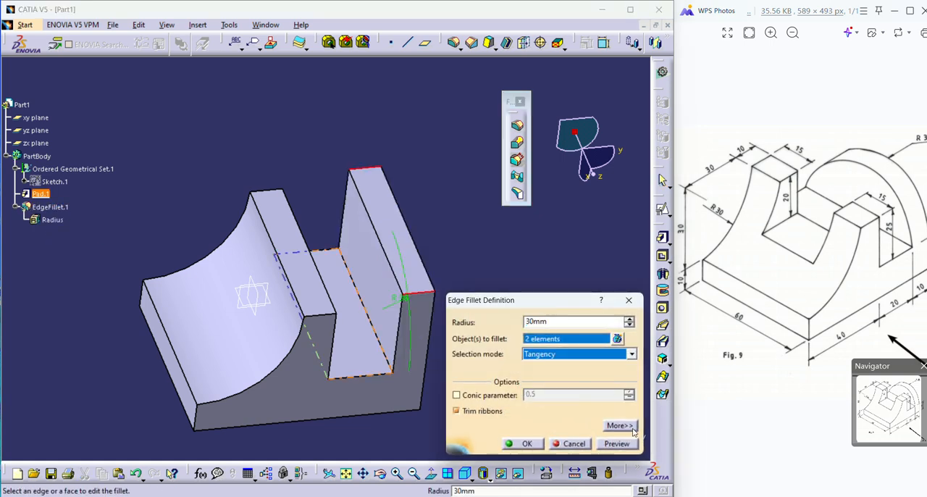
{"action": "left_click", "coordinate": [620, 426]}
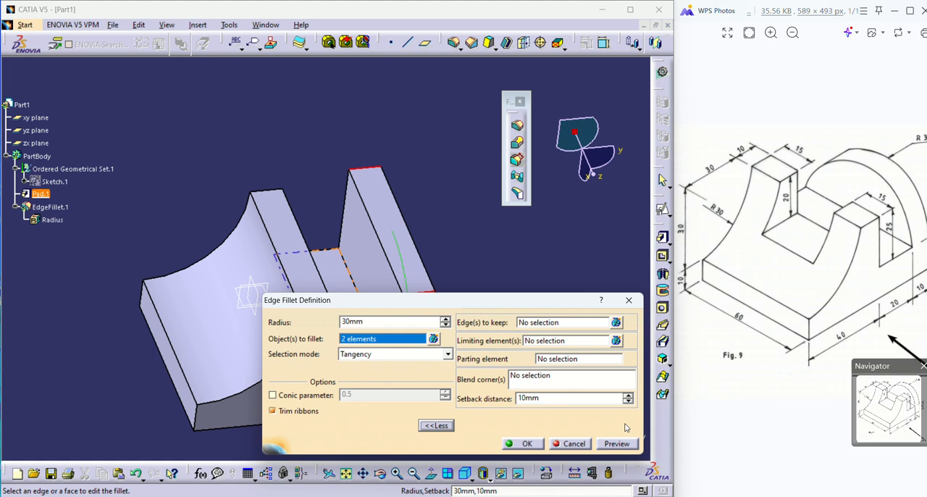
{"action": "left_click", "coordinate": [585, 446]}
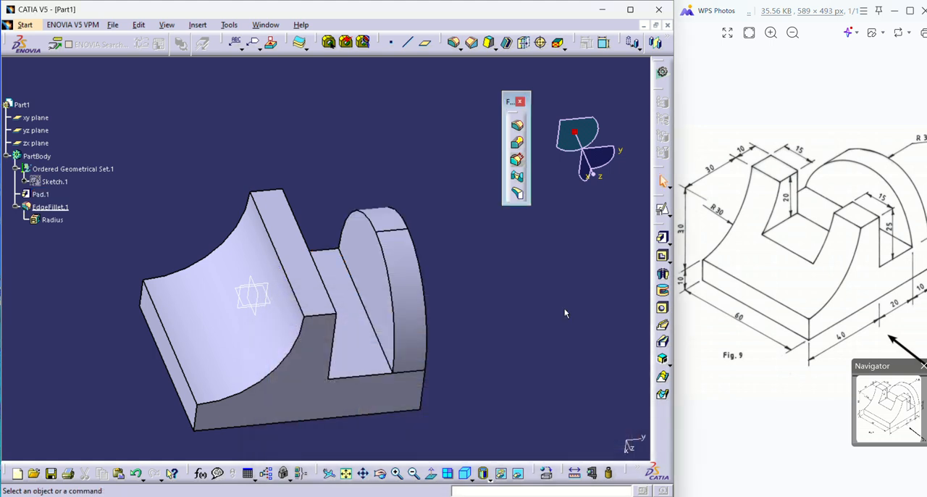
Undo the rear upright's edge fillet and its edits, keeping the padded profile.
{"action": "left_click", "coordinate": [57, 206]}
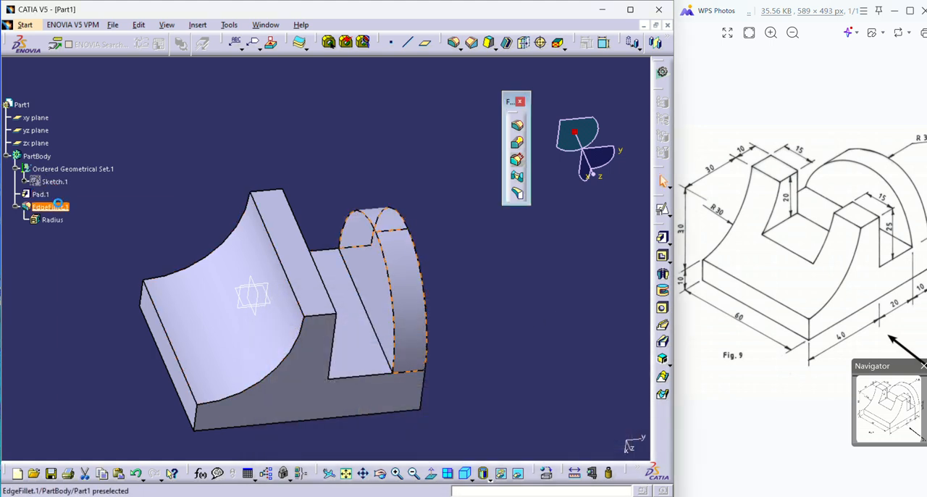
{"action": "right_click", "coordinate": [57, 206]}
{"action": "key", "text": "Escape"}
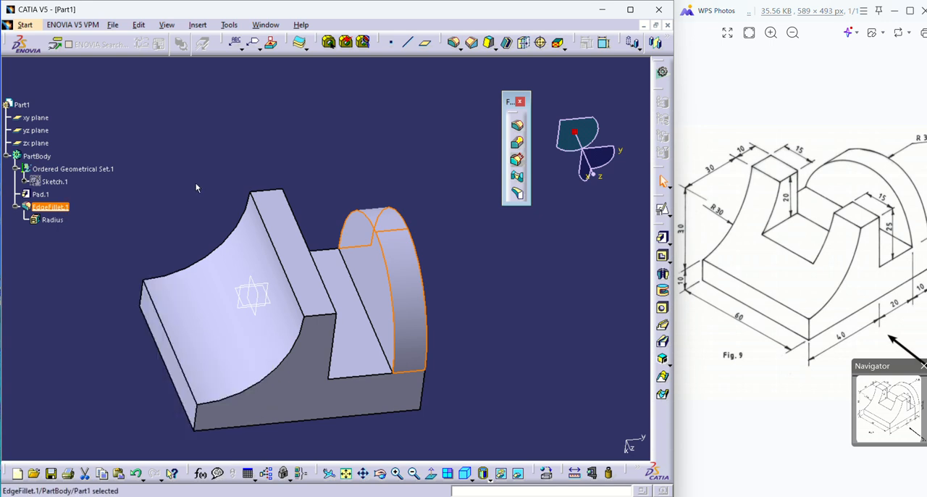
{"action": "key", "text": "ctrl+z"}
{"action": "key", "text": "ctrl+z"}
{"action": "key", "text": "ctrl+z"}
{"action": "key", "text": "ctrl+z"}
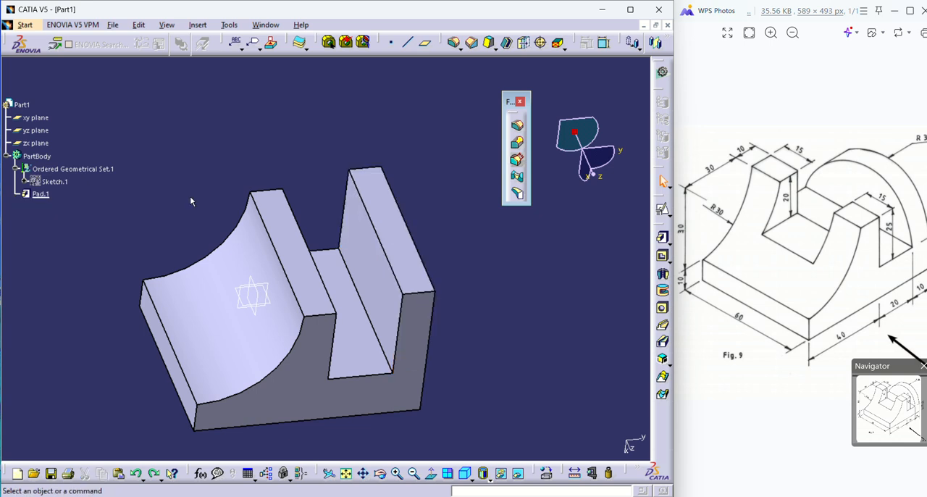
{"action": "key", "text": "ctrl+z"}
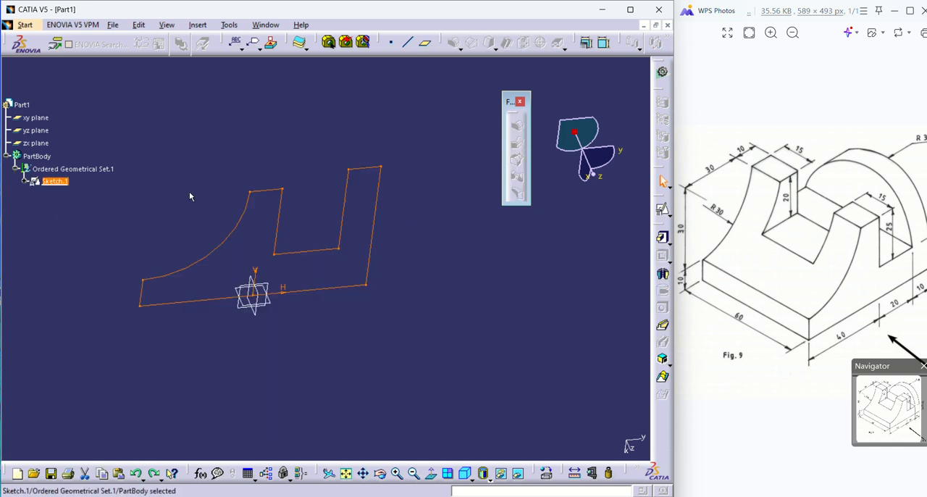
{"action": "key", "text": "ctrl+y"}
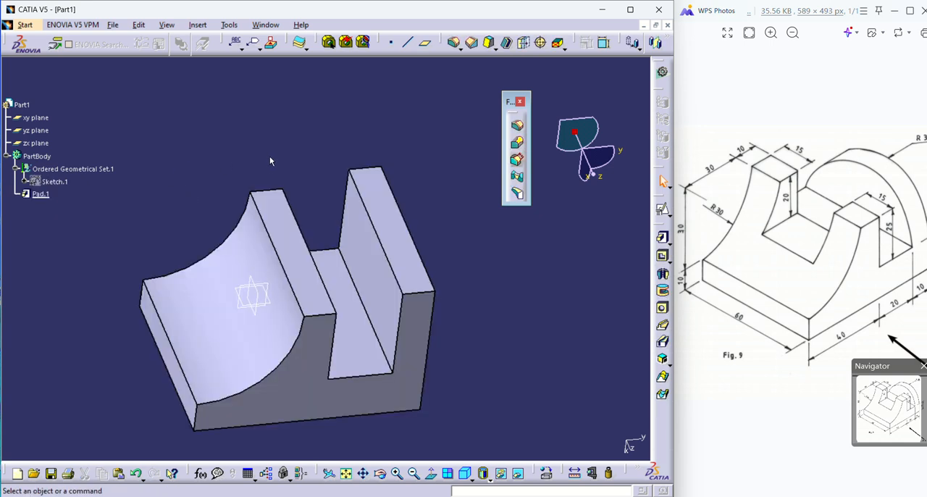
Apply a tritangent fillet to the rear upright between the two profile-shaped end faces, removing its top face.
{"action": "left_click", "coordinate": [517, 192]}
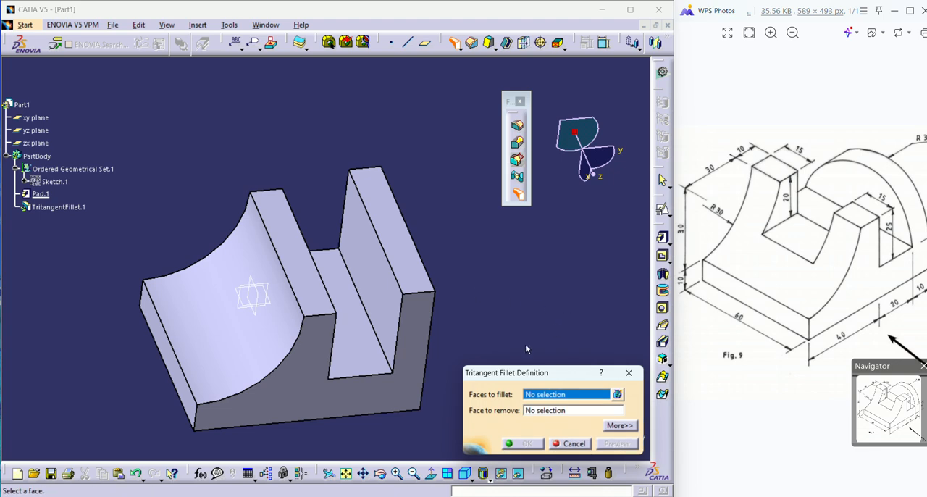
{"action": "left_click", "coordinate": [424, 324]}
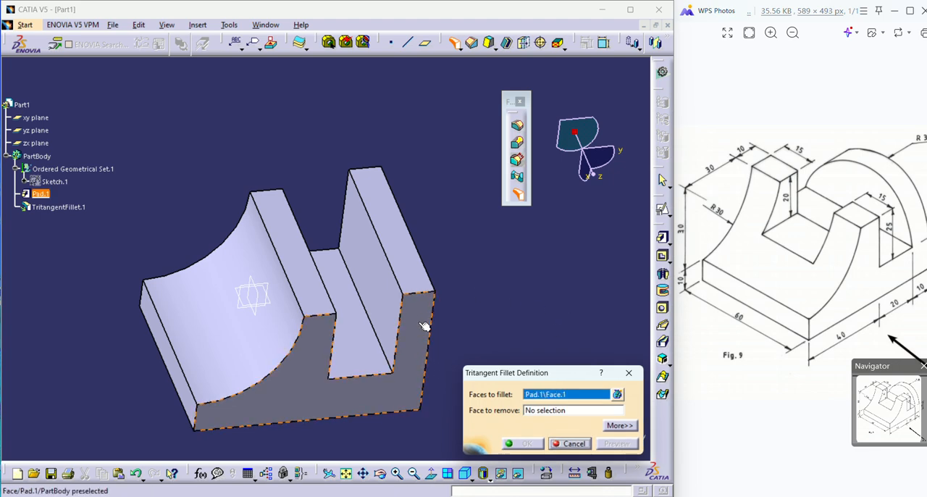
{"action": "middle_click_drag", "start_coordinate": [446, 199], "coordinate": [353, 268]}
{"action": "left_click", "coordinate": [475, 202]}
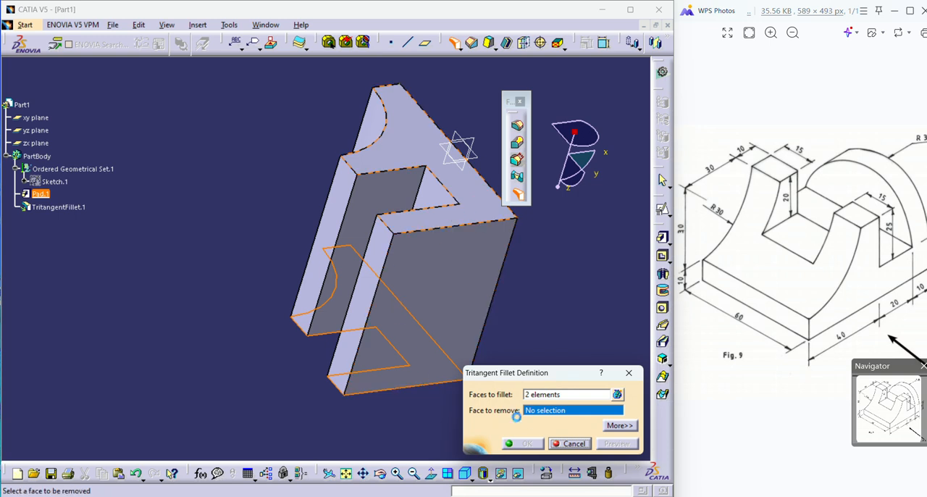
{"action": "left_click", "coordinate": [363, 304]}
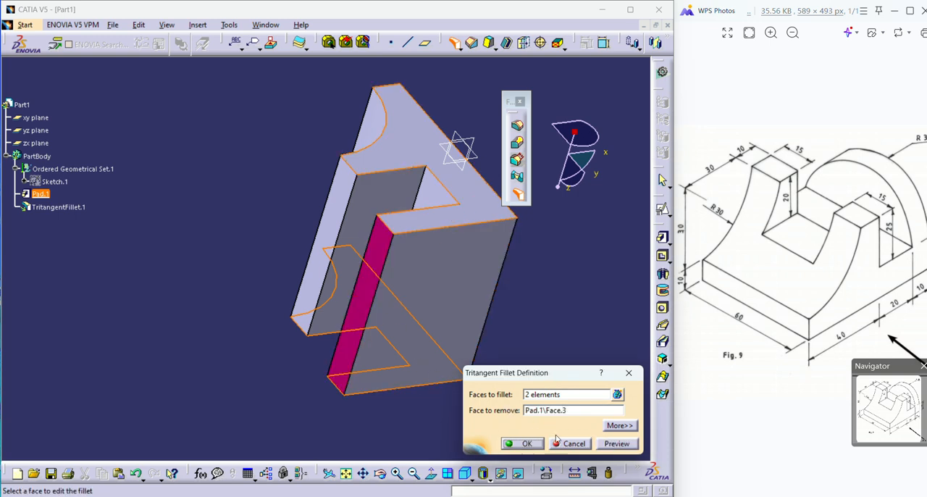
{"action": "left_click", "coordinate": [521, 443]}
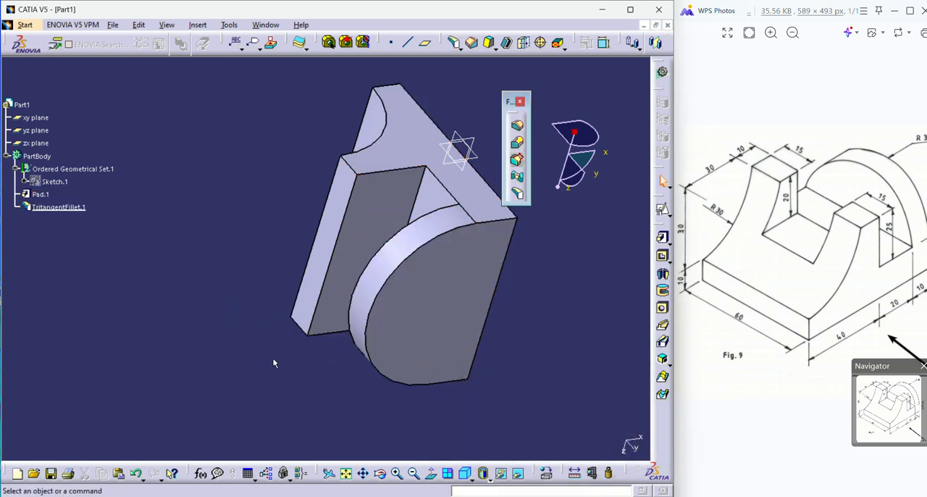
{"action": "middle_click_drag", "start_coordinate": [275, 364], "coordinate": [288, 224]}
{"action": "middle_click_drag", "start_coordinate": [312, 146], "coordinate": [360, 281]}
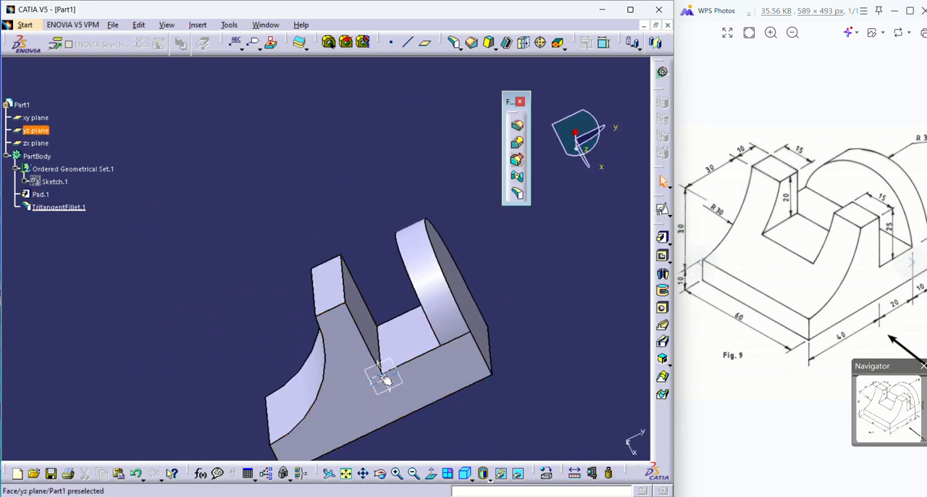
{"action": "middle_click_drag", "start_coordinate": [383, 372], "coordinate": [262, 370]}
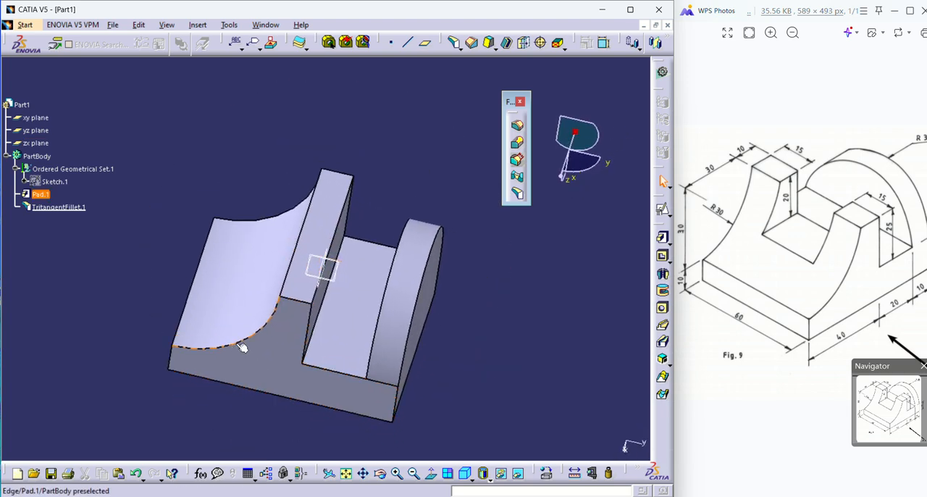
Create a positioned sketch on the zx plane with Swap and Reverse H enabled.
{"action": "middle_click_drag", "start_coordinate": [384, 297], "coordinate": [341, 323]}
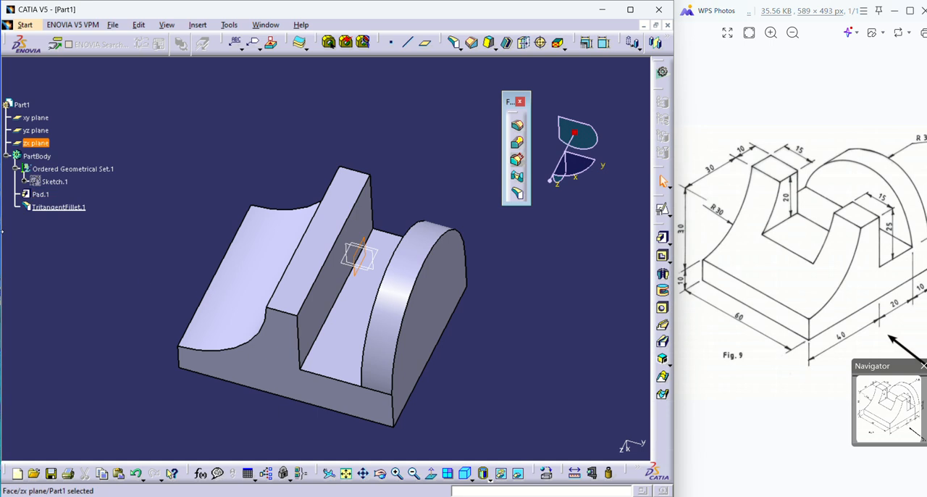
{"action": "left_click", "coordinate": [661, 210]}
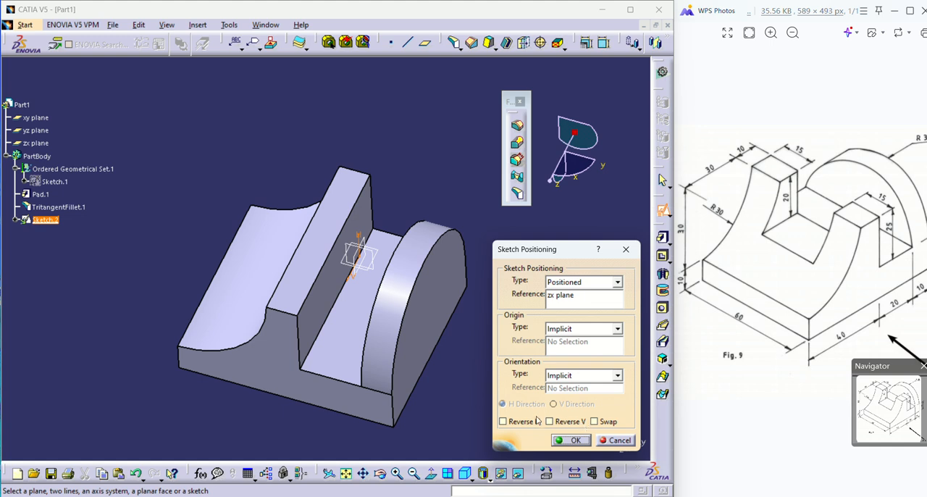
{"action": "left_click", "coordinate": [594, 420]}
{"action": "left_click", "coordinate": [525, 422]}
{"action": "left_click", "coordinate": [571, 440]}
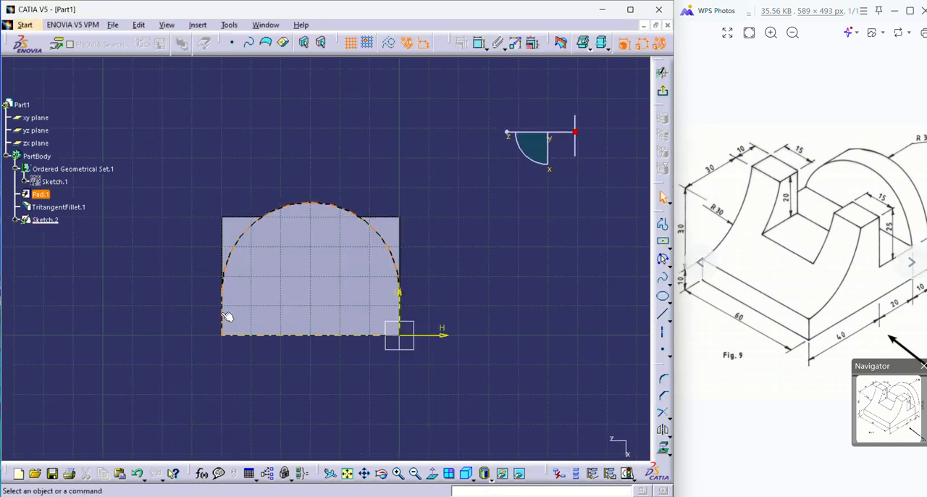
Sketch a two-corner rectangle straddling the front upright's top edge, roughly midway along its width.
{"action": "middle_click_drag", "start_coordinate": [338, 275], "coordinate": [635, 289]}
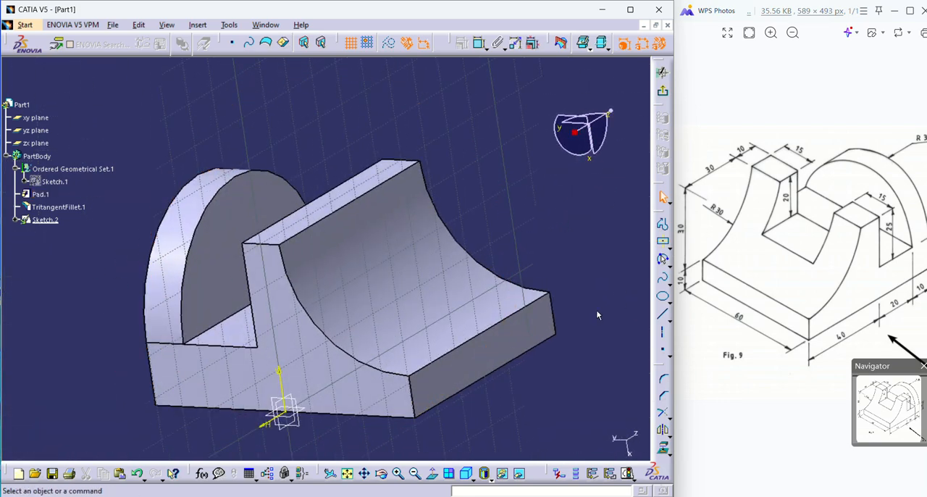
{"action": "middle_click_drag", "start_coordinate": [598, 315], "coordinate": [384, 344]}
{"action": "right_click", "coordinate": [362, 346]}
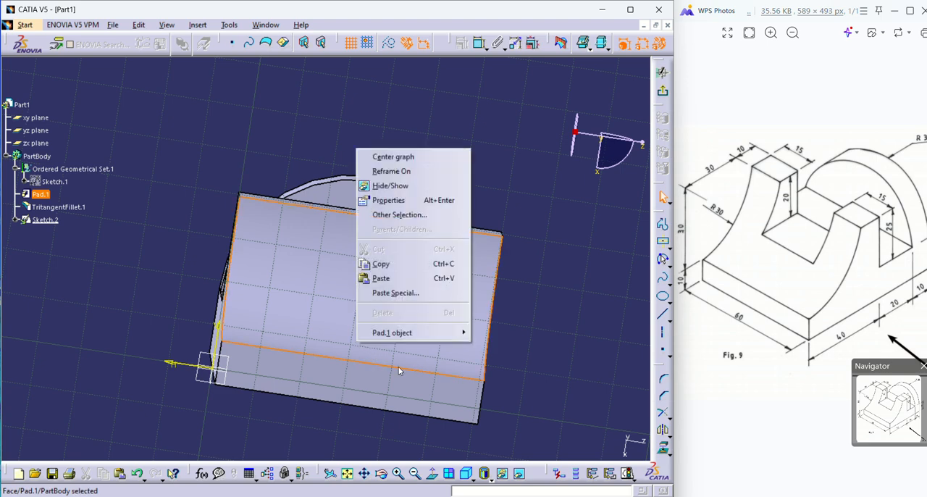
{"action": "left_click", "coordinate": [532, 309]}
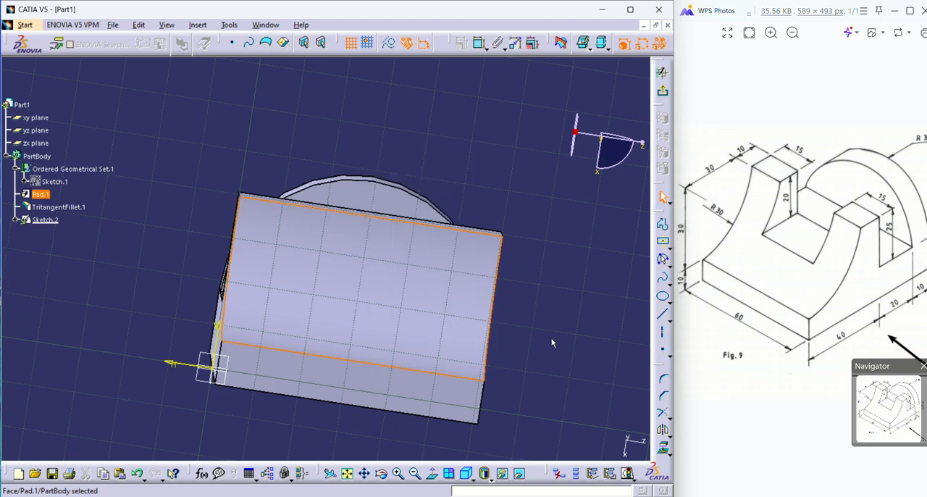
{"action": "middle_click_drag", "start_coordinate": [551, 343], "coordinate": [344, 200]}
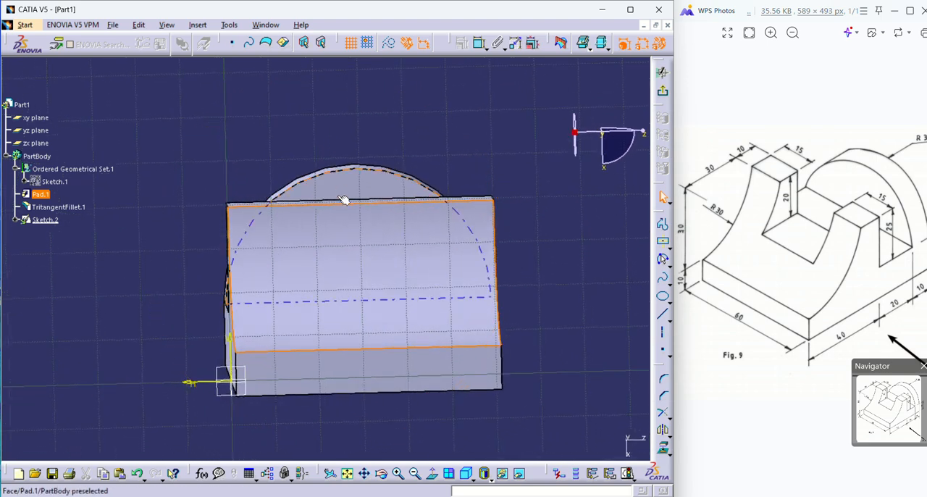
{"action": "left_click", "coordinate": [526, 289]}
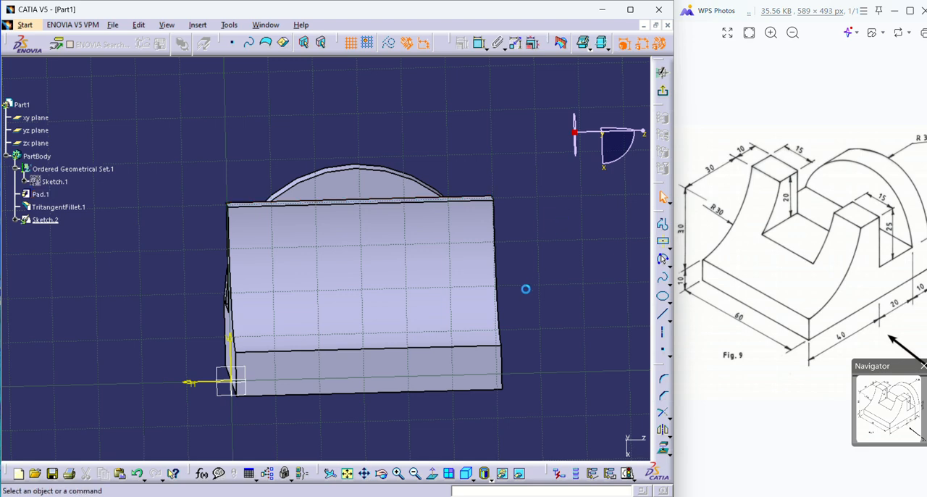
{"action": "middle_click_drag", "start_coordinate": [526, 289], "coordinate": [493, 329]}
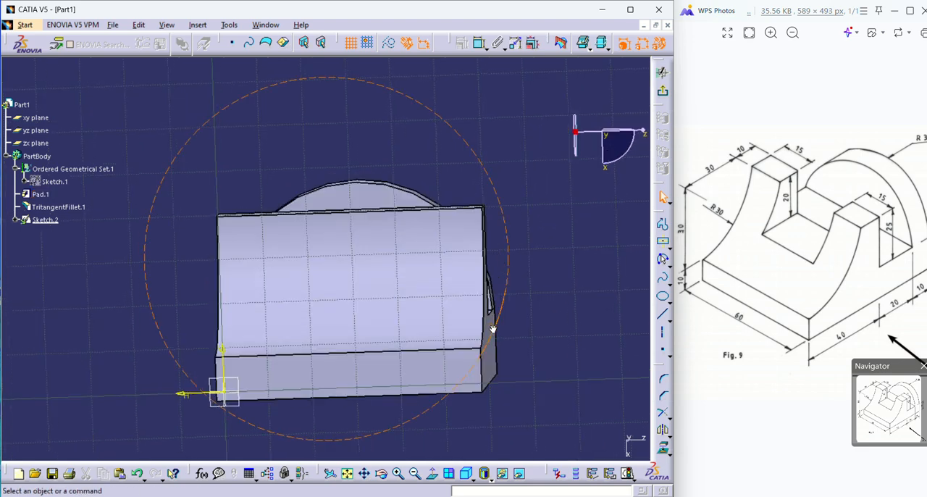
{"action": "left_click", "coordinate": [670, 248]}
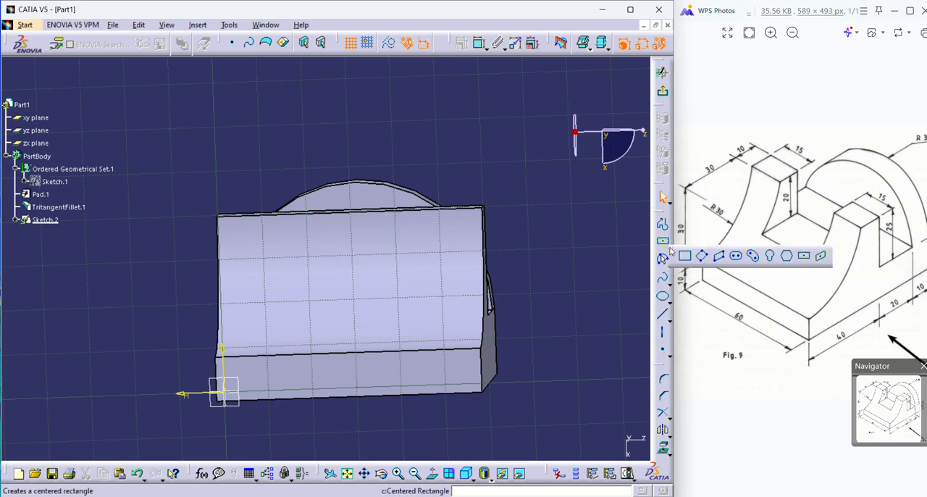
{"action": "left_click", "coordinate": [685, 255]}
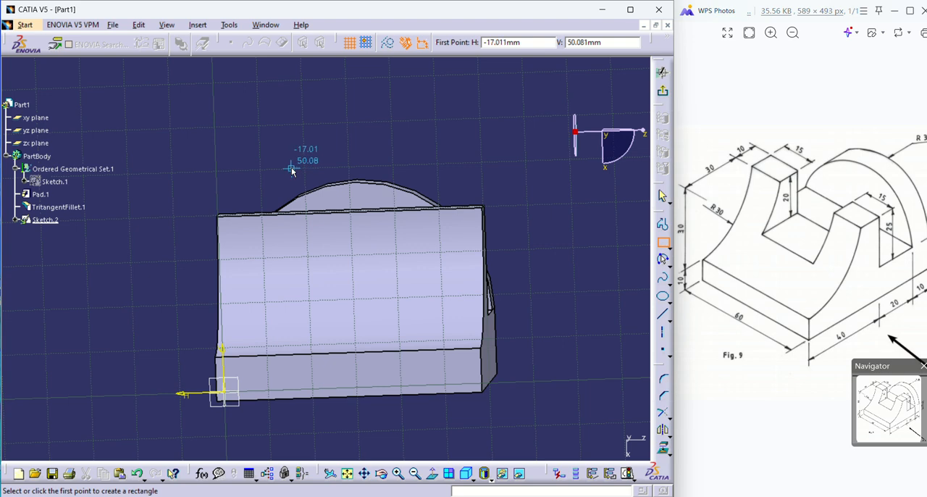
{"action": "left_click", "coordinate": [295, 164]}
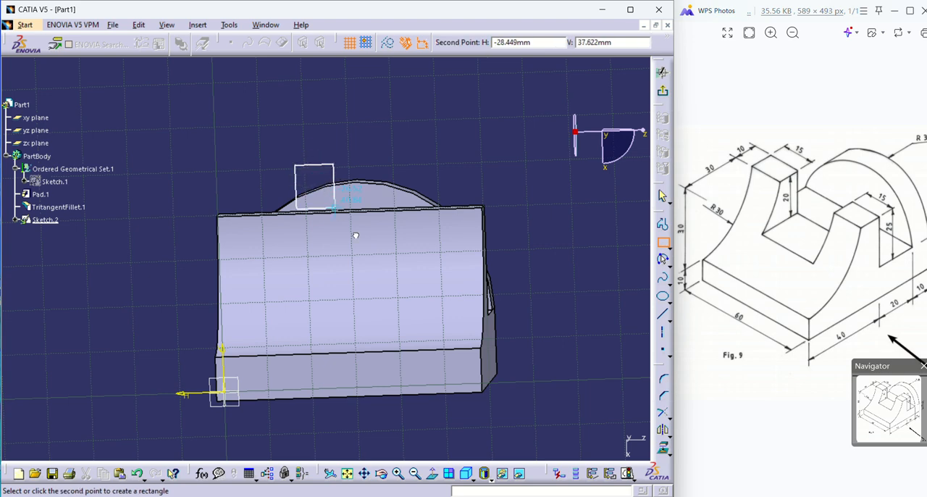
{"action": "left_click", "coordinate": [406, 257]}
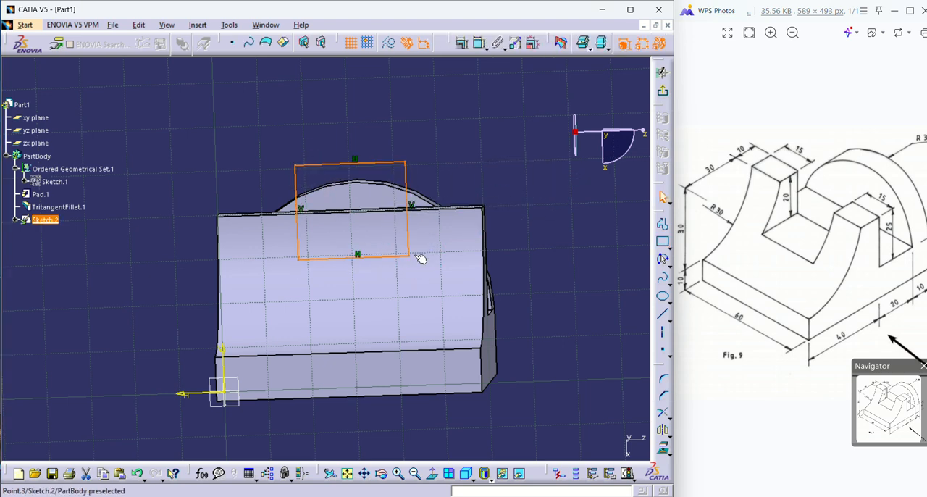
{"action": "left_click", "coordinate": [553, 327]}
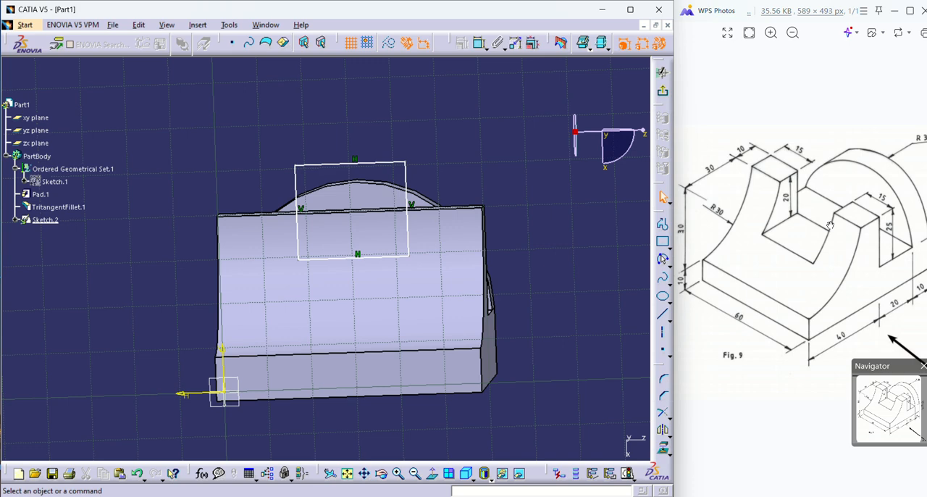
Examine the Fig. 9 drawing for the width and depth of the notch in the front upright.
{"action": "mouse_move", "coordinate": [802, 314]}
{"action": "left_mouse_down"}
{"action": "mouse_move", "coordinate": [824, 302]}
{"action": "mouse_move", "coordinate": [778, 313]}
{"action": "left_mouse_up"}
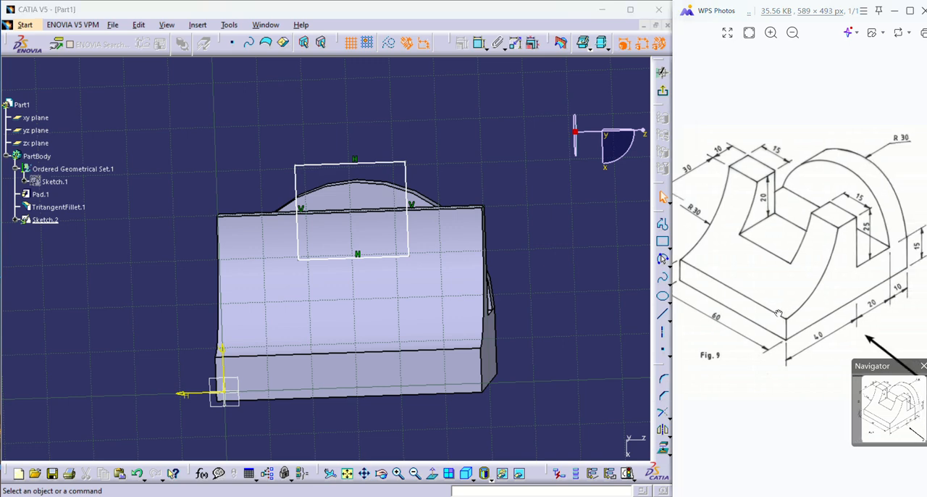
{"action": "left_click_drag", "start_coordinate": [791, 270], "coordinate": [788, 293]}
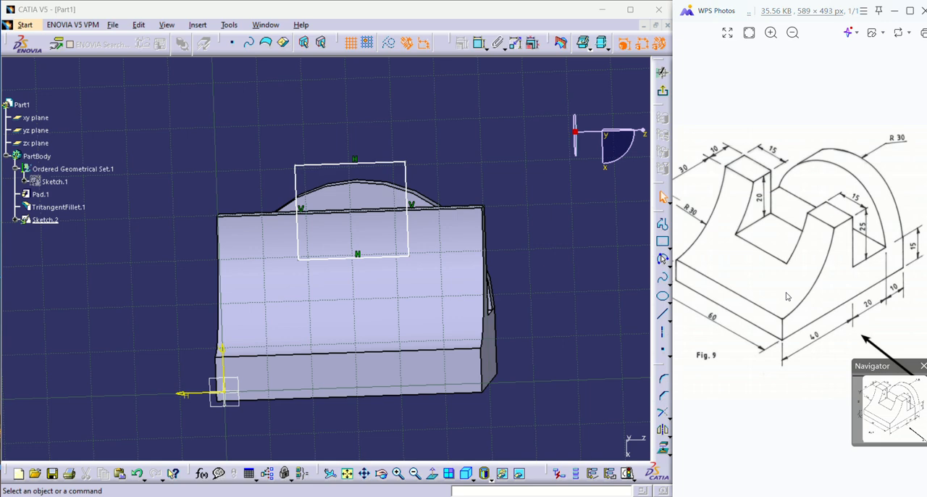
{"action": "left_click_drag", "start_coordinate": [798, 255], "coordinate": [812, 269]}
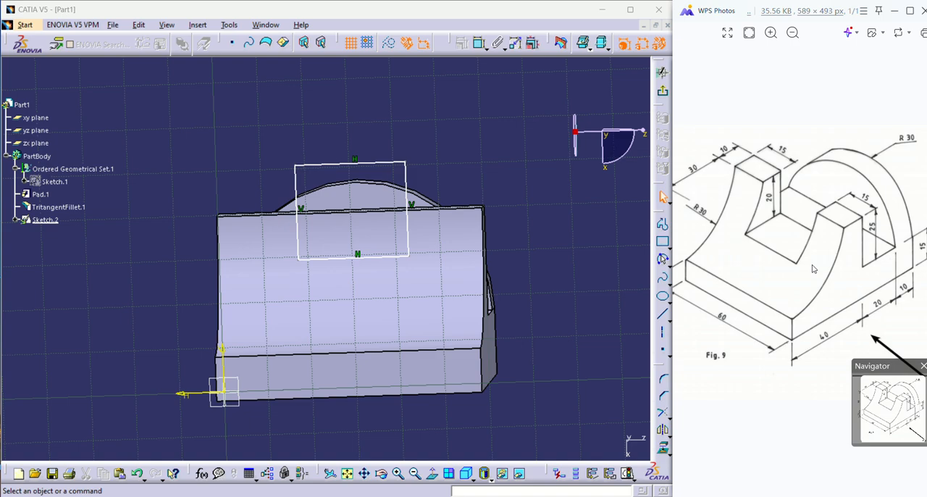
{"action": "mouse_move", "coordinate": [310, 345]}
{"action": "middle_mouse_down"}
{"action": "mouse_move", "coordinate": [325, 350]}
{"action": "mouse_move", "coordinate": [367, 323]}
{"action": "mouse_move", "coordinate": [451, 315]}
{"action": "mouse_move", "coordinate": [495, 296]}
{"action": "mouse_move", "coordinate": [307, 349]}
{"action": "middle_mouse_up"}
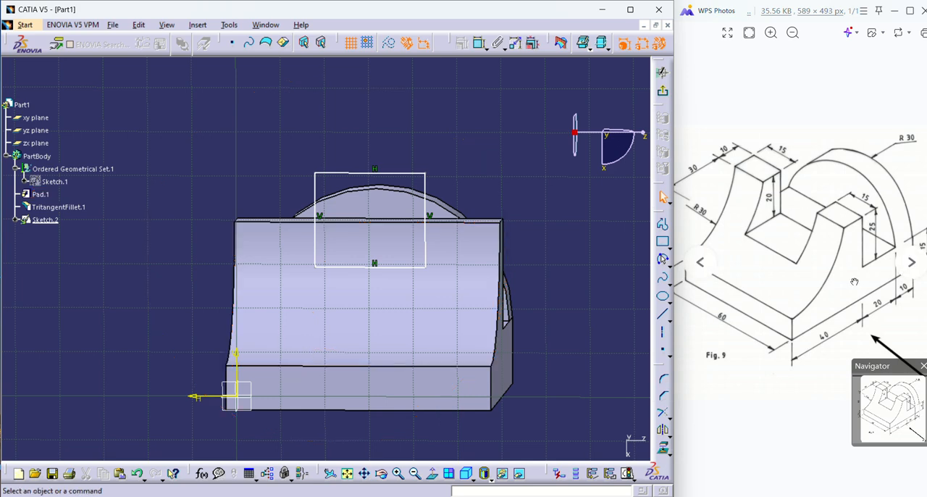
{"action": "scroll", "coordinate": [844, 283], "scroll_direction": "down", "scroll_amount": 1}
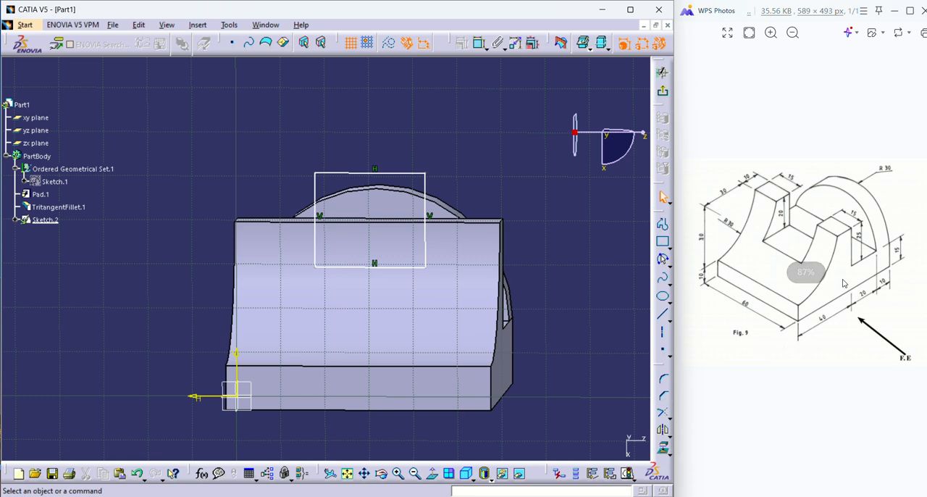
{"action": "scroll", "coordinate": [843, 283], "scroll_direction": "up", "scroll_amount": 1}
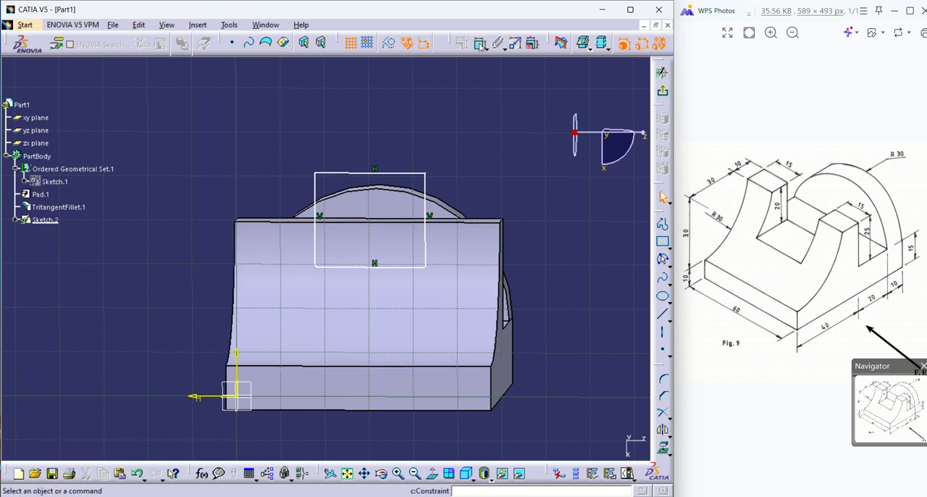
Project the front upright's top edge onto the sketch plane.
{"action": "left_click", "coordinate": [346, 226]}
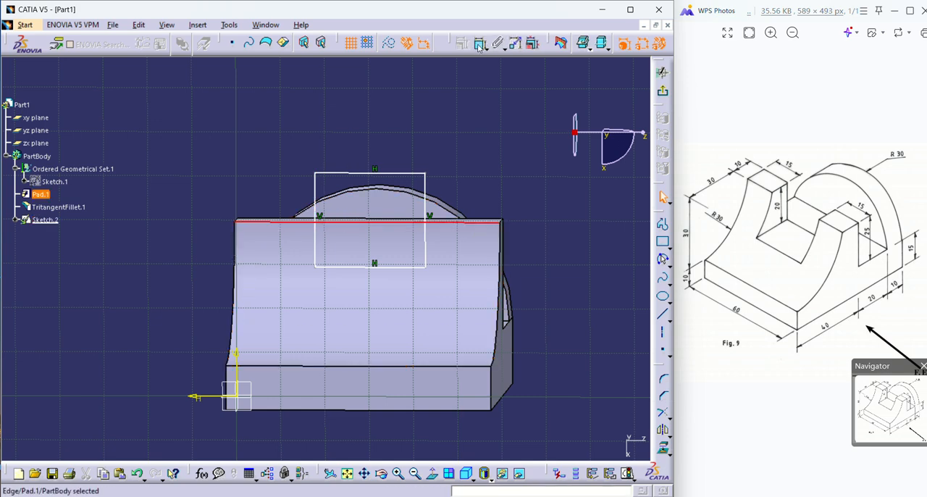
{"action": "left_click", "coordinate": [479, 48]}
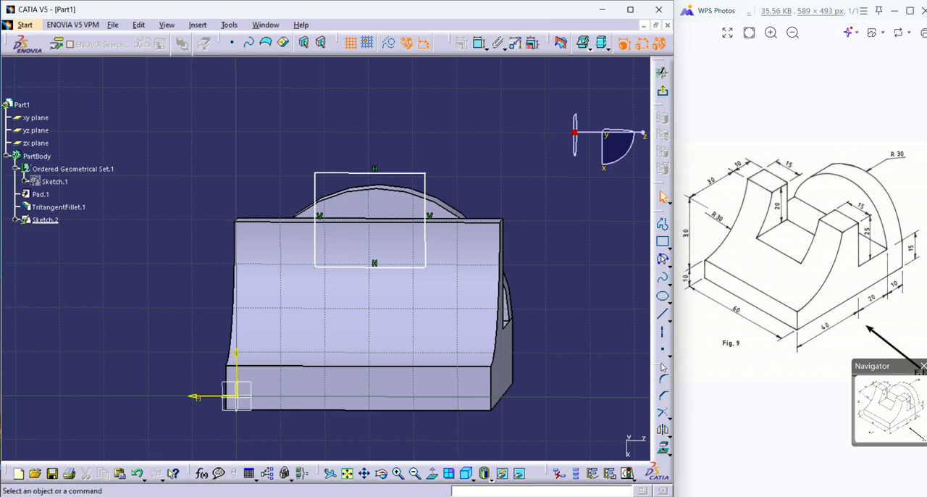
{"action": "left_click_drag", "start_coordinate": [662, 365], "coordinate": [614, 240]}
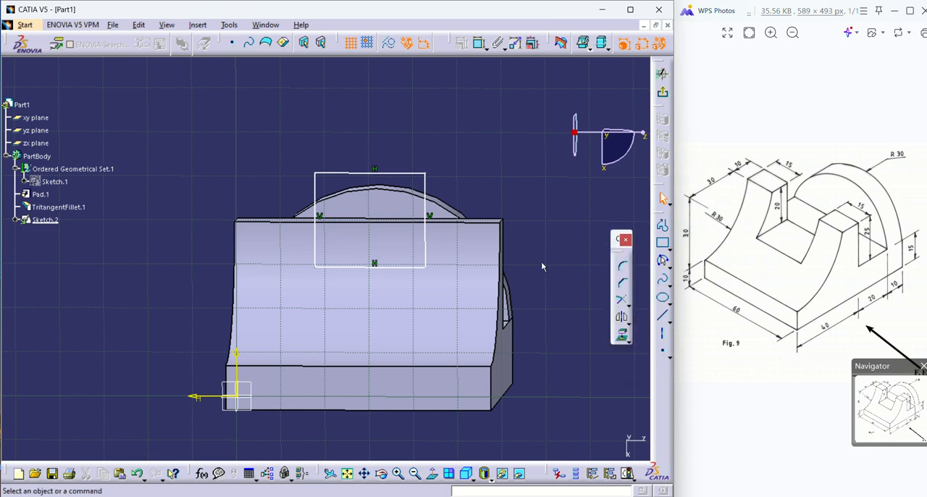
{"action": "left_click", "coordinate": [390, 222]}
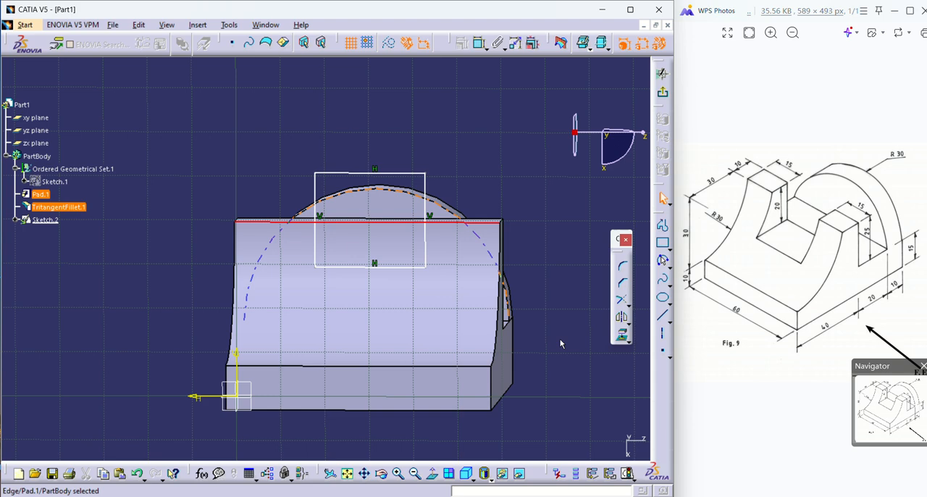
{"action": "left_click", "coordinate": [621, 338]}
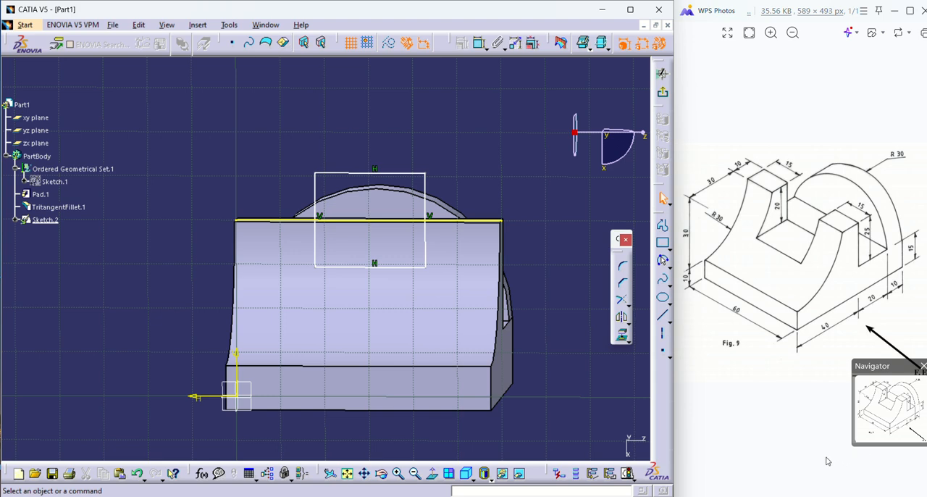
{"action": "left_click_drag", "start_coordinate": [824, 459], "coordinate": [823, 469]}
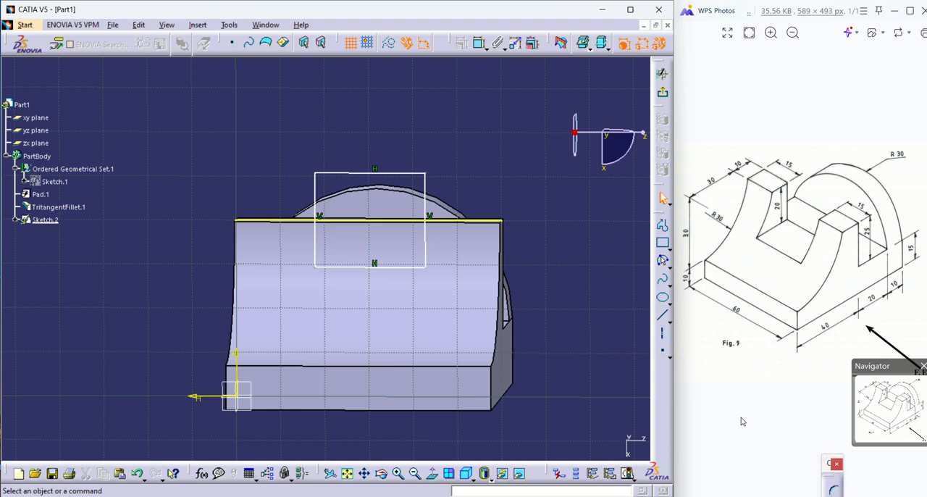
{"action": "left_click_drag", "start_coordinate": [667, 389], "coordinate": [664, 395]}
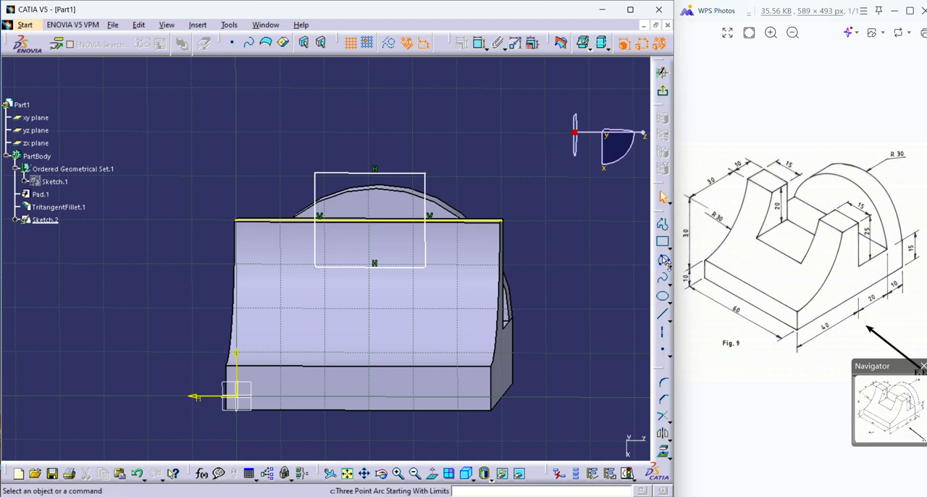
Trim the rectangle's two vertical sides against the projected top edge, keeping the closed portion below it.
{"action": "left_click", "coordinate": [662, 419]}
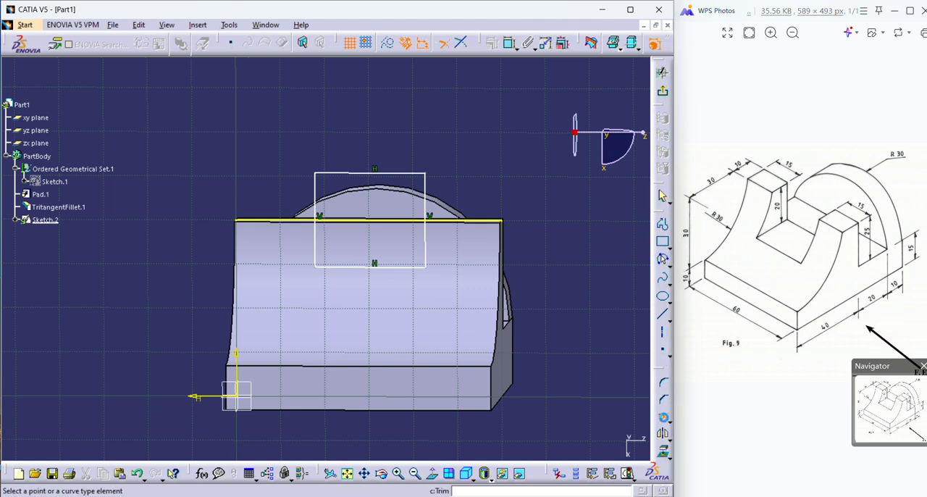
{"action": "left_click", "coordinate": [414, 224]}
{"action": "left_click", "coordinate": [424, 237]}
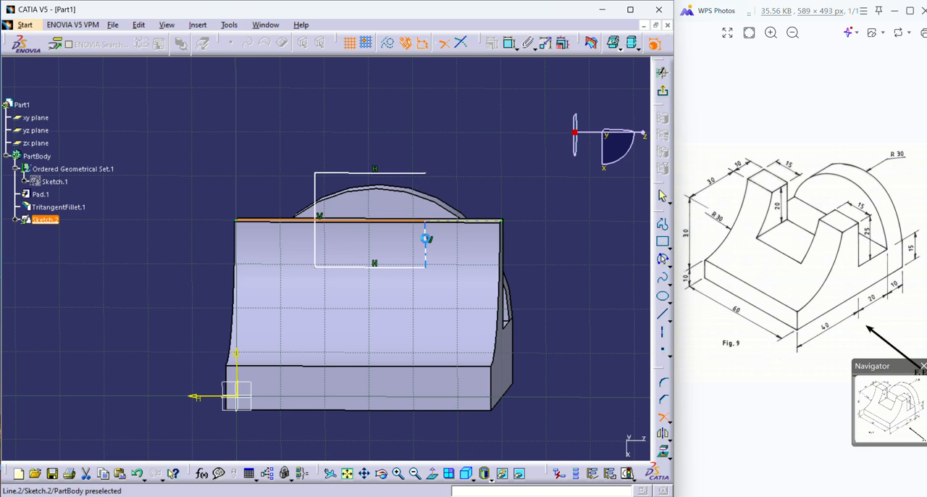
{"action": "left_click", "coordinate": [317, 237]}
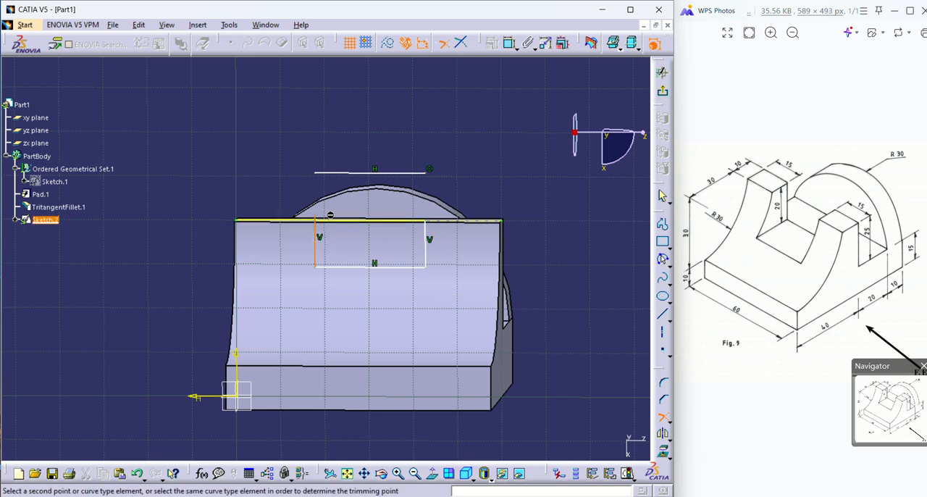
{"action": "left_click", "coordinate": [340, 221]}
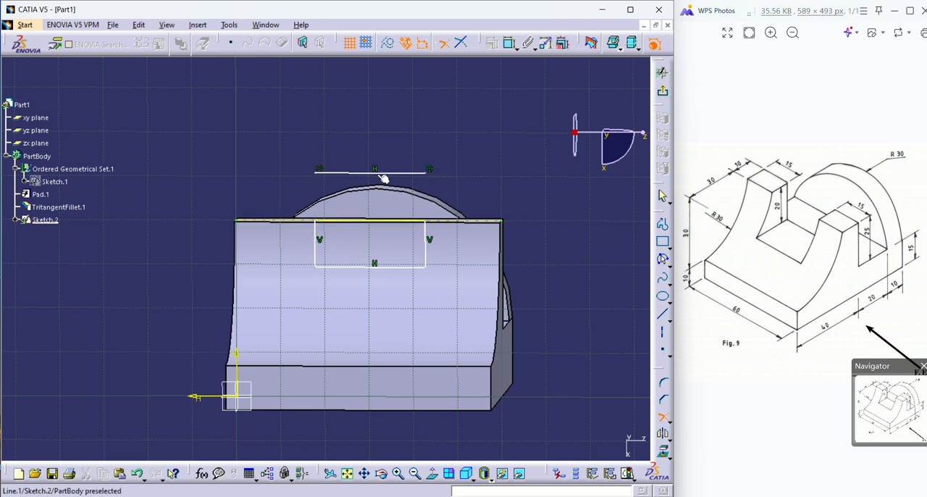
Delete the rectangle's leftover horizontal line above the projected edge.
{"action": "left_click", "coordinate": [380, 172]}
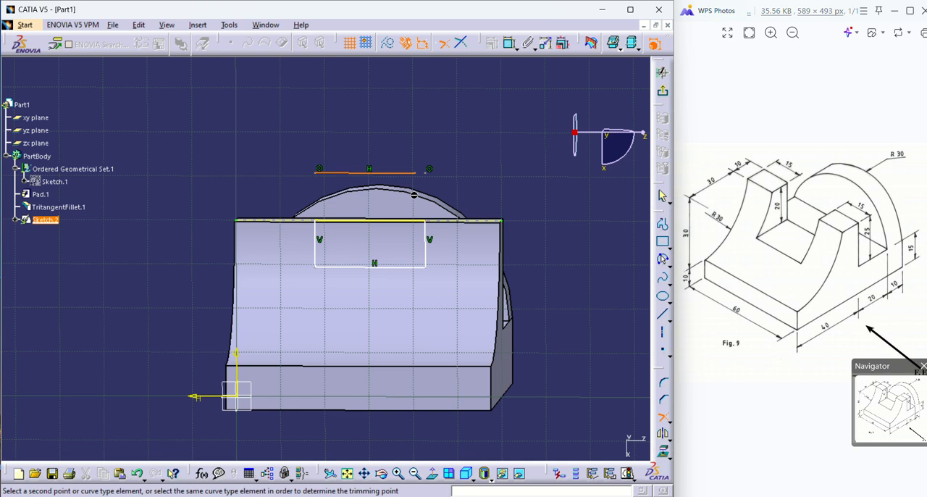
{"action": "key", "text": "Escape"}
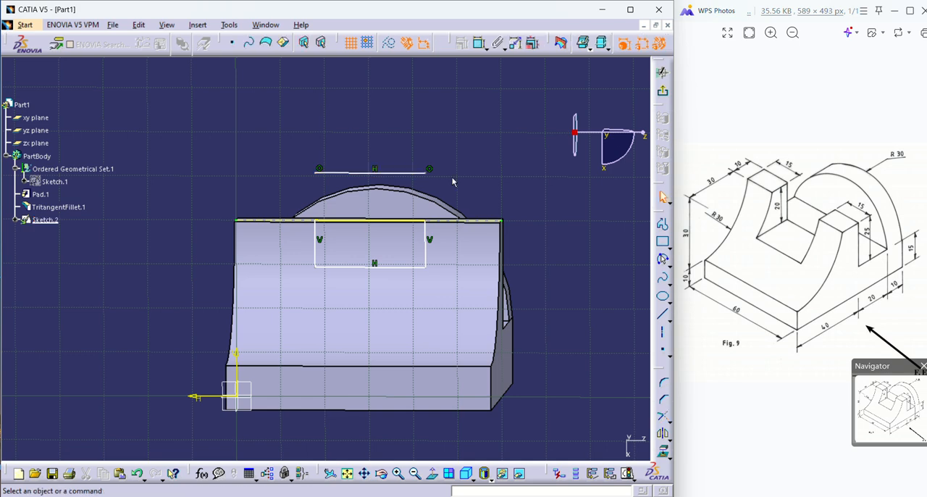
{"action": "left_click", "coordinate": [398, 173]}
{"action": "key", "text": "Delete"}
{"action": "middle_click_drag", "start_coordinate": [417, 201], "coordinate": [451, 236]}
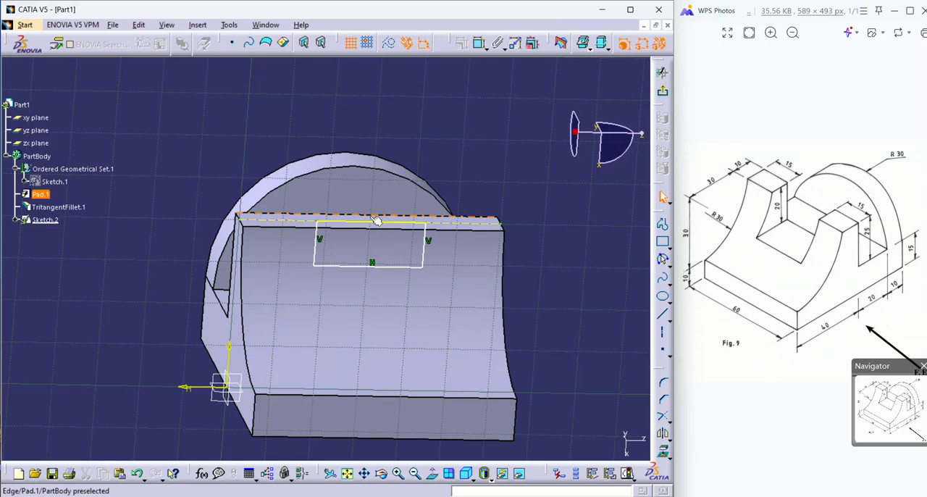
Constrain the notch profile's bottom line to lie 20 mm below the projected top edge.
{"action": "middle_click_drag", "start_coordinate": [369, 298], "coordinate": [311, 311]}
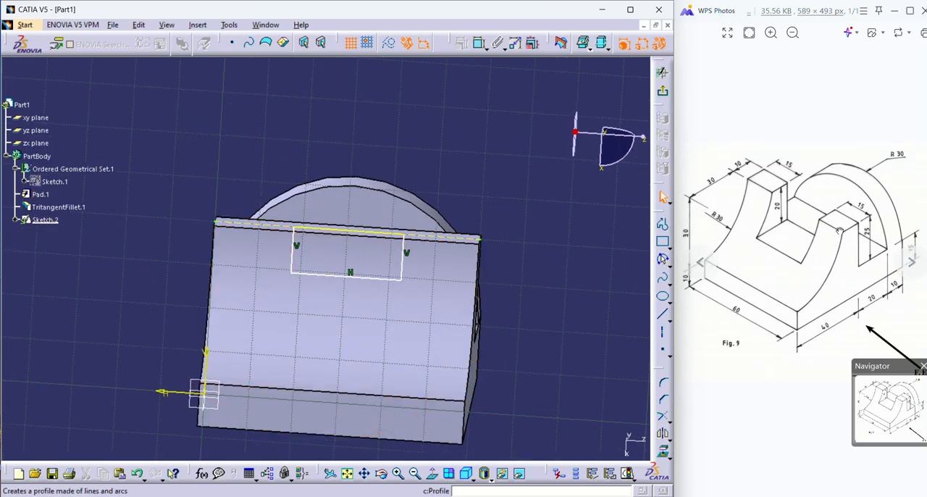
{"action": "left_click", "coordinate": [373, 274]}
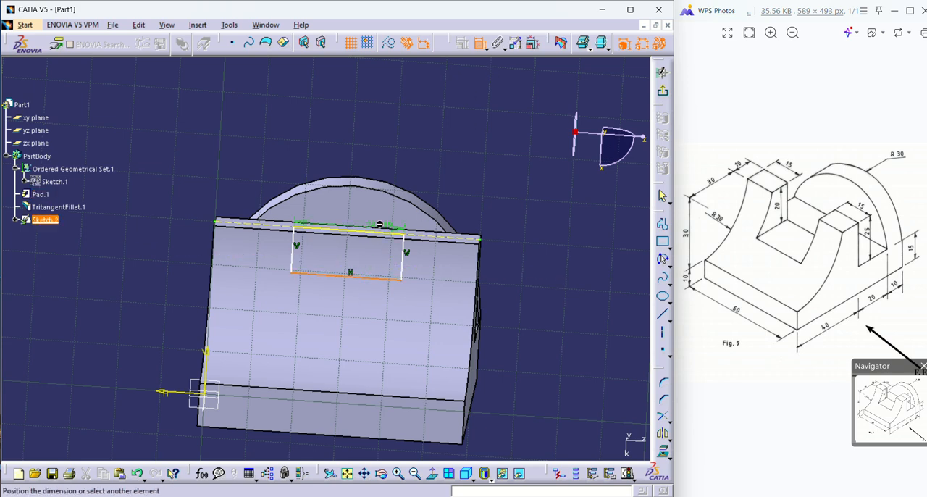
{"action": "left_click", "coordinate": [381, 235]}
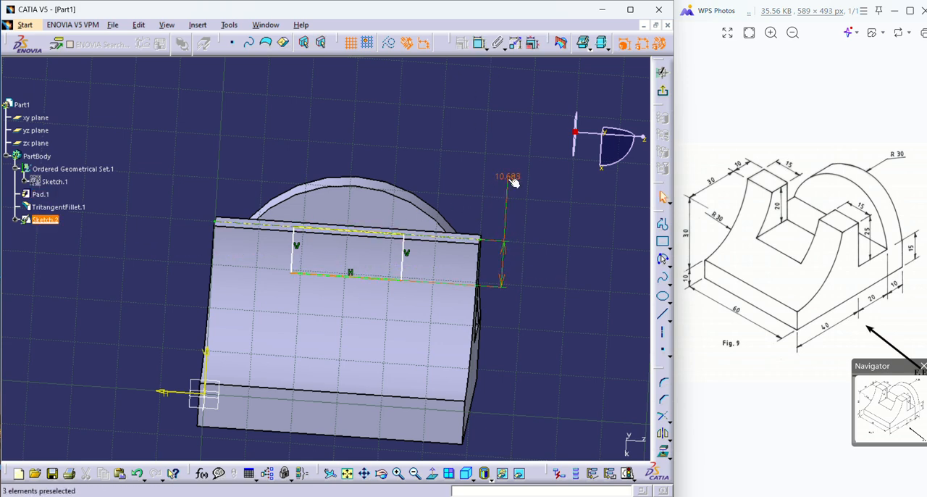
{"action": "double_click", "coordinate": [512, 182]}
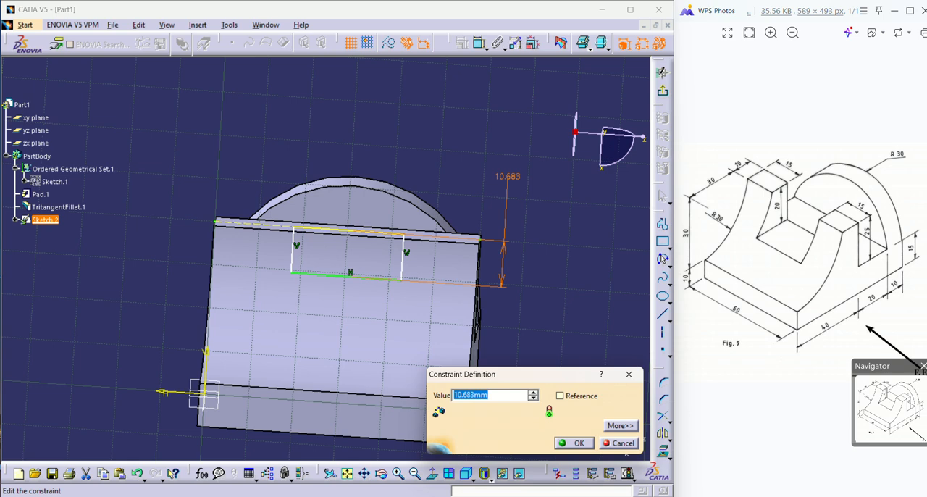
{"action": "type", "text": "20"}
{"action": "key", "text": "Return"}
{"action": "left_click", "coordinate": [543, 327]}
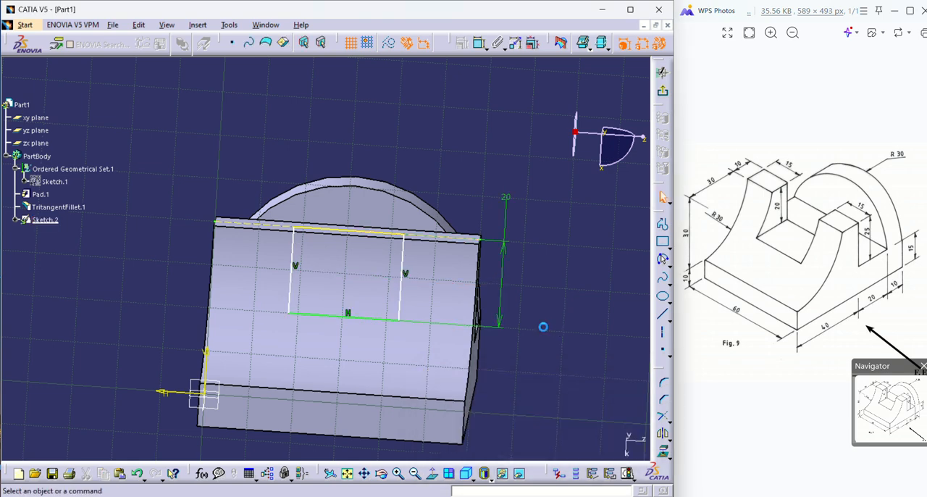
Project the front upright's two side edges onto the sketch plane.
{"action": "left_click", "coordinate": [404, 266]}
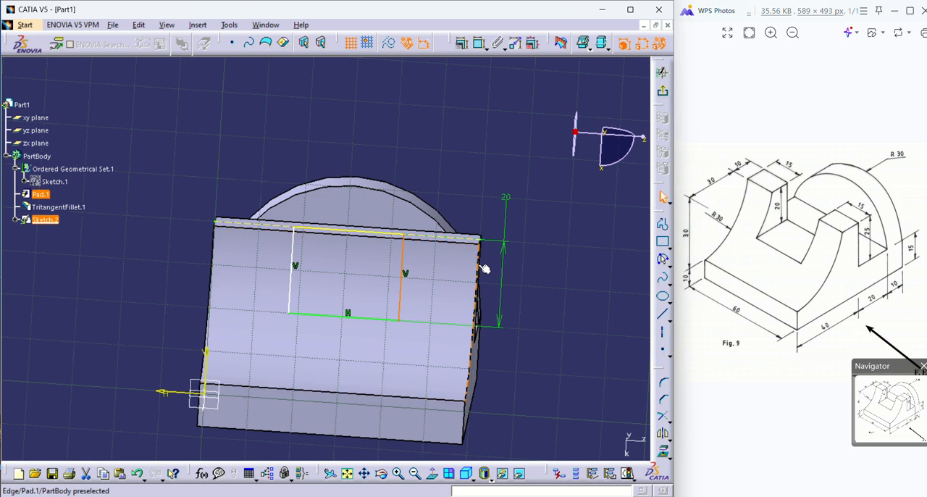
{"action": "left_click", "coordinate": [542, 263]}
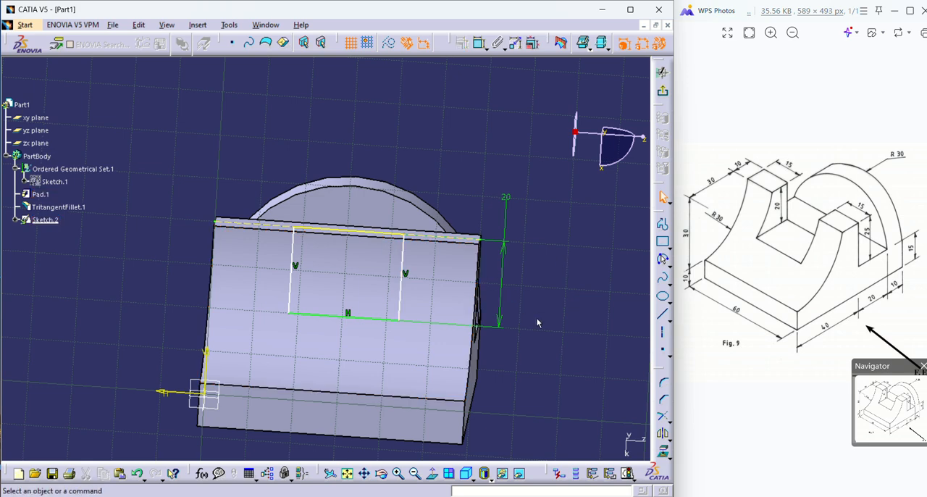
{"action": "left_click", "coordinate": [478, 277]}
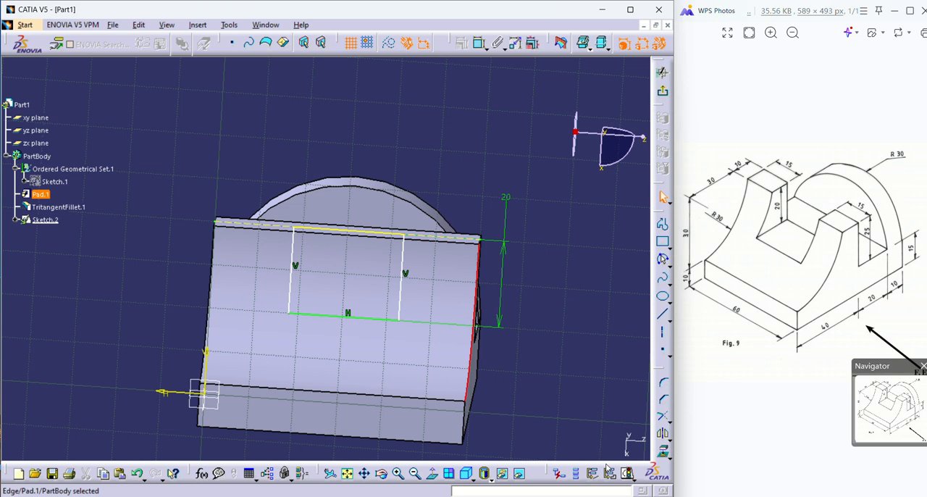
{"action": "left_click", "coordinate": [662, 451]}
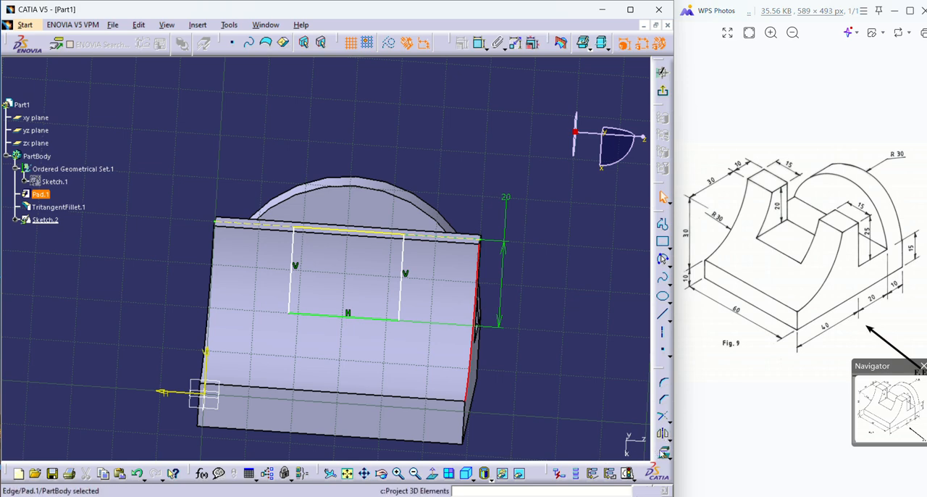
{"action": "left_click", "coordinate": [214, 283]}
{"action": "left_click", "coordinate": [575, 372]}
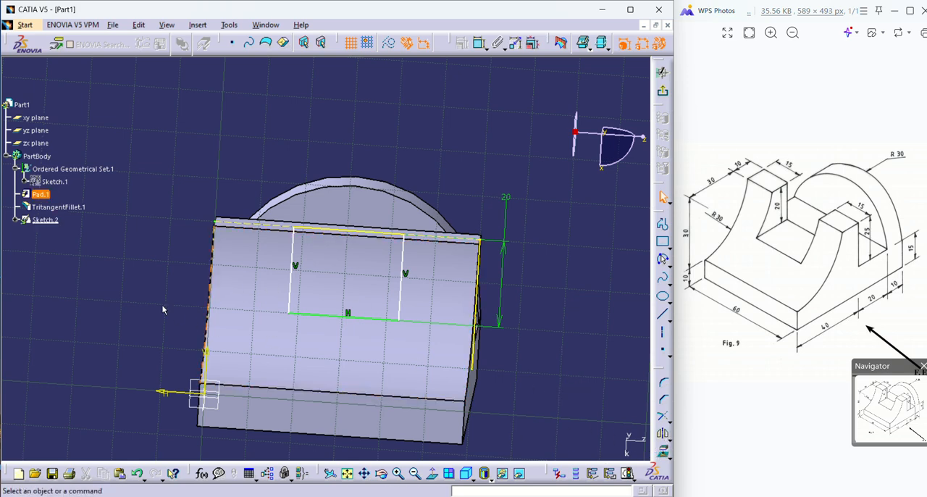
{"action": "left_click", "coordinate": [213, 290]}
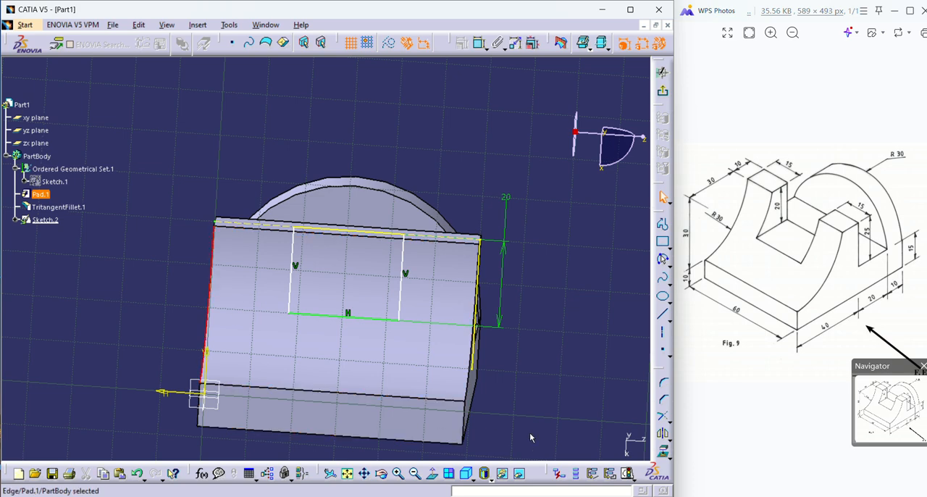
{"action": "left_click", "coordinate": [662, 450]}
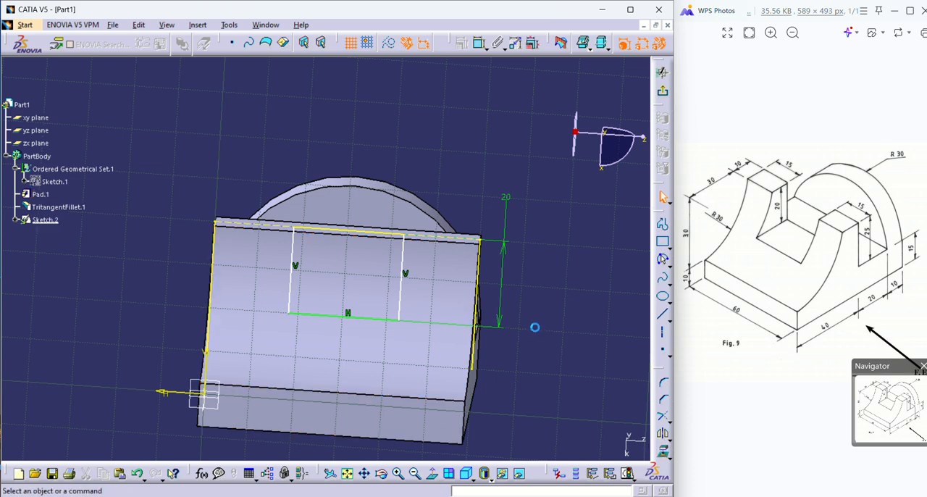
Convert the two projected side edges of the upright into construction elements.
{"action": "middle_click_drag", "start_coordinate": [527, 379], "coordinate": [602, 377]}
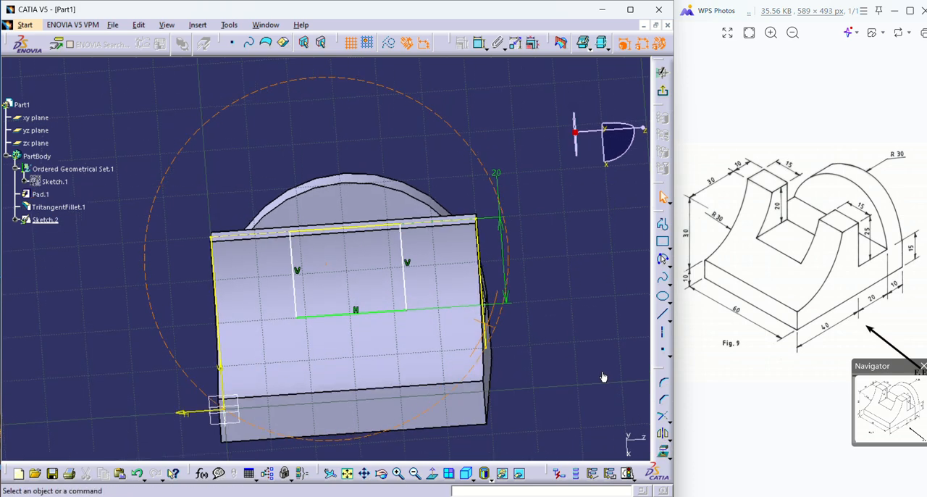
{"action": "scroll", "coordinate": [174, 330], "scroll_direction": "up", "scroll_amount": 1}
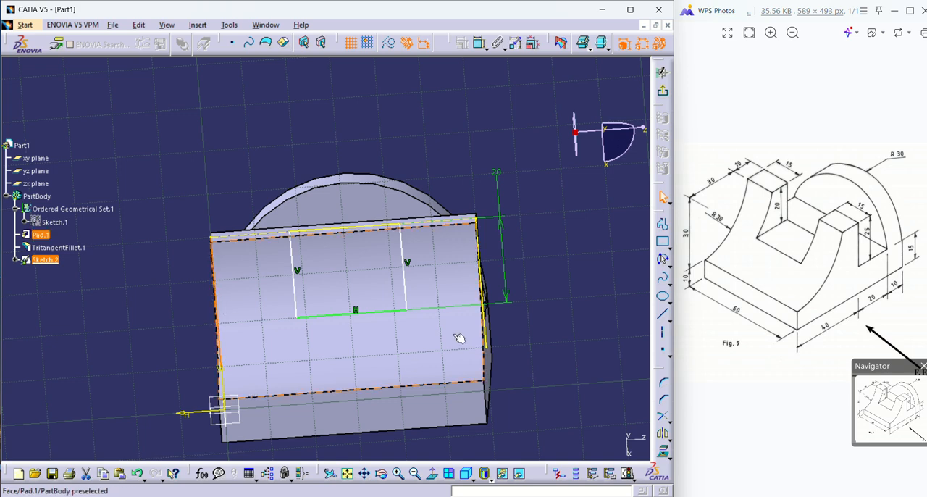
{"action": "left_click", "coordinate": [485, 291]}
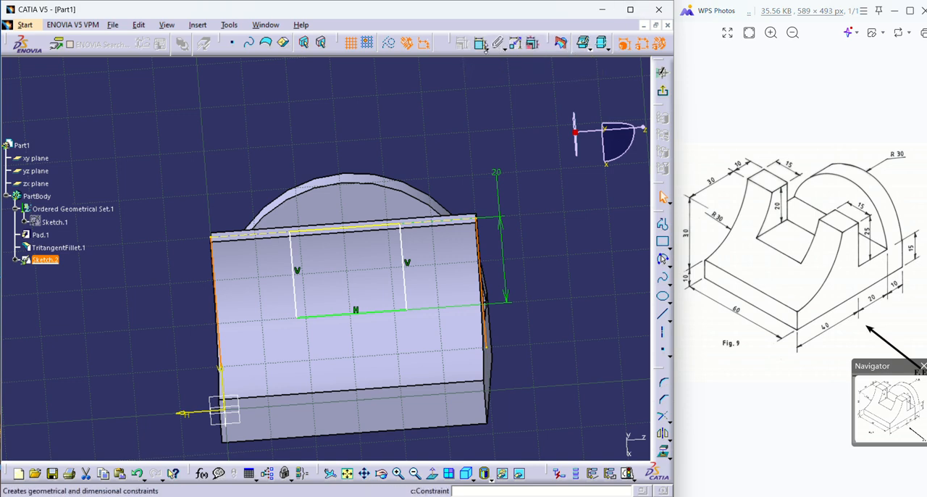
{"action": "left_click", "coordinate": [614, 309]}
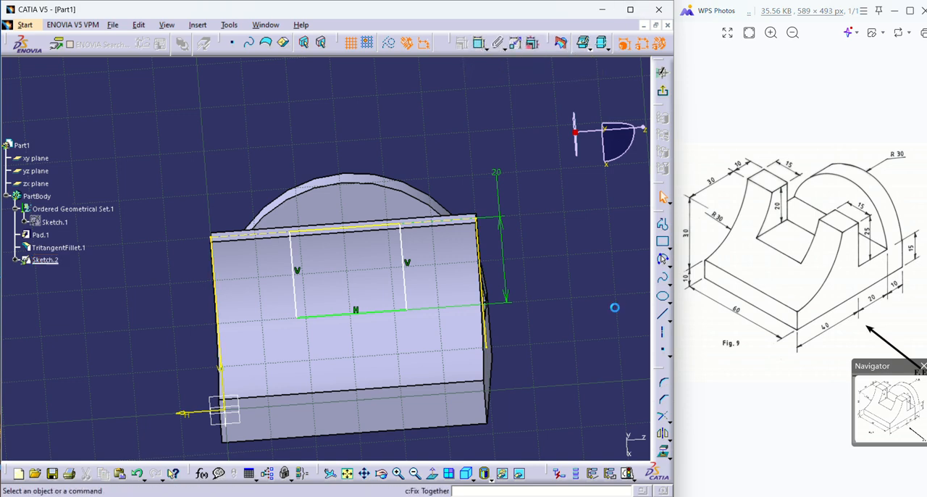
{"action": "left_click", "coordinate": [479, 238]}
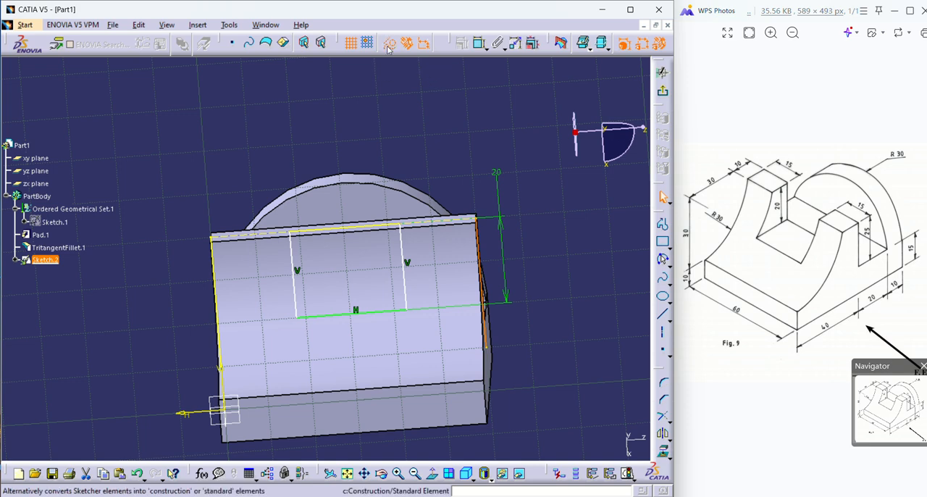
{"action": "left_click", "coordinate": [217, 297]}
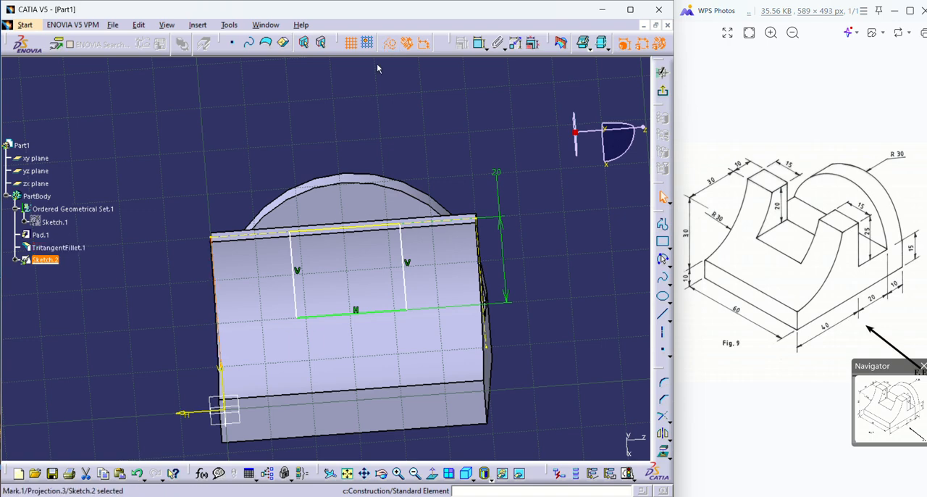
{"action": "left_click", "coordinate": [277, 131]}
{"action": "middle_click_drag", "start_coordinate": [115, 249], "coordinate": [159, 211]}
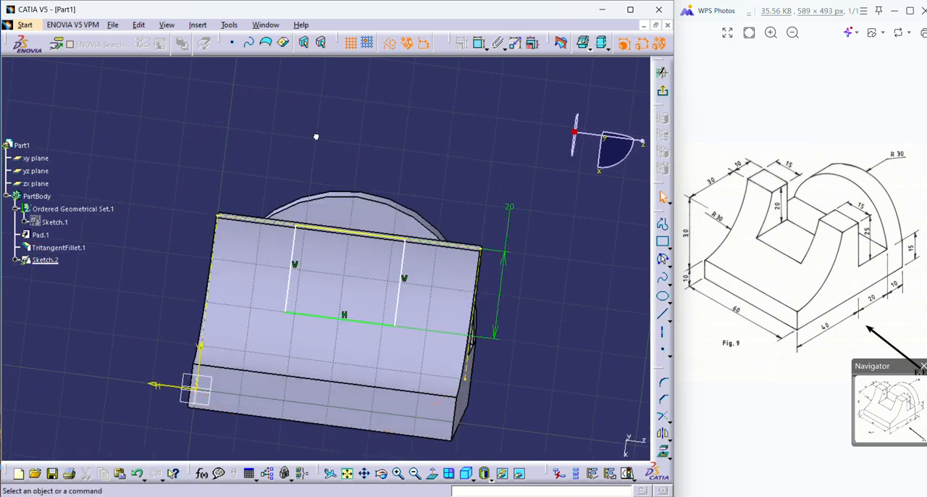
{"action": "middle_click_drag", "start_coordinate": [316, 136], "coordinate": [299, 281]}
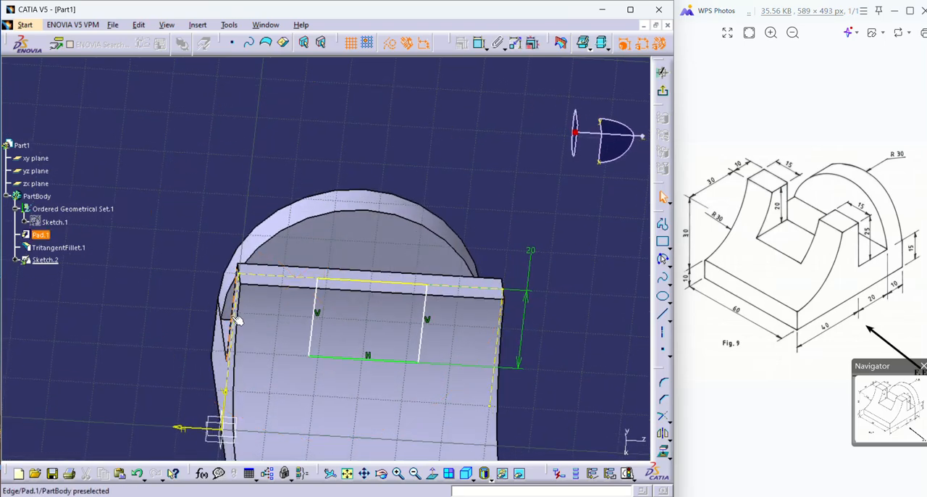
{"action": "left_click", "coordinate": [234, 317]}
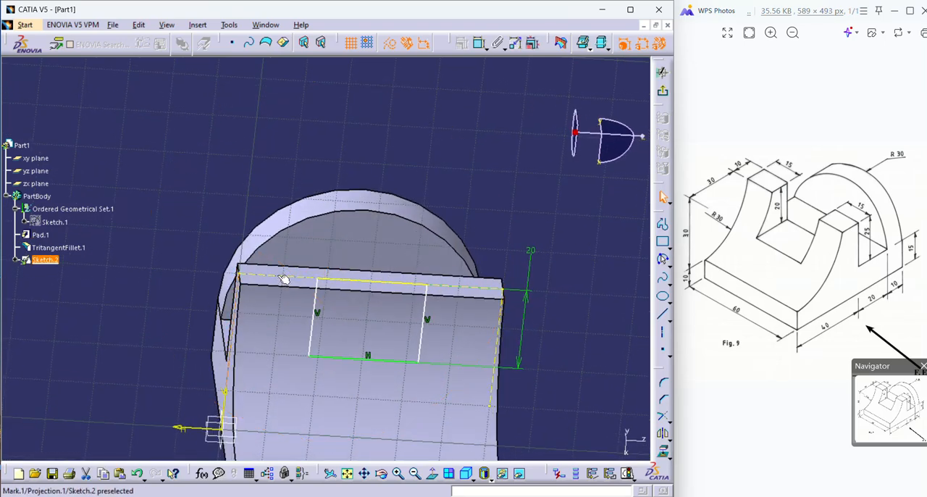
{"action": "left_click", "coordinate": [284, 280]}
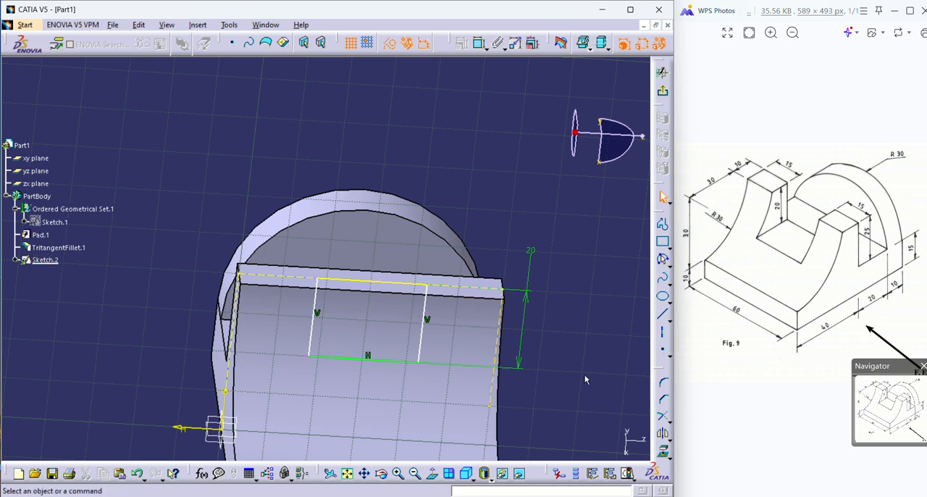
Constrain the notch profile's right vertical side to 15 mm from the projected right edge of the upright.
{"action": "left_click", "coordinate": [478, 43]}
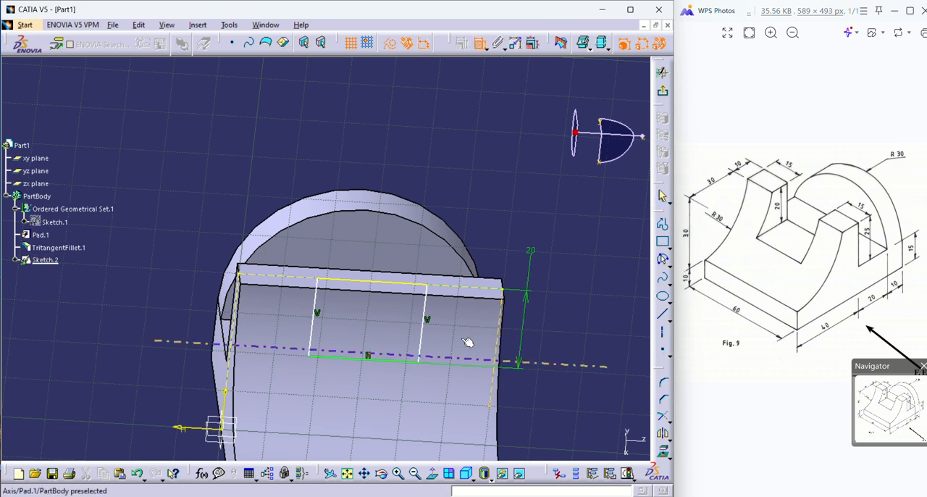
{"action": "left_click", "coordinate": [427, 325]}
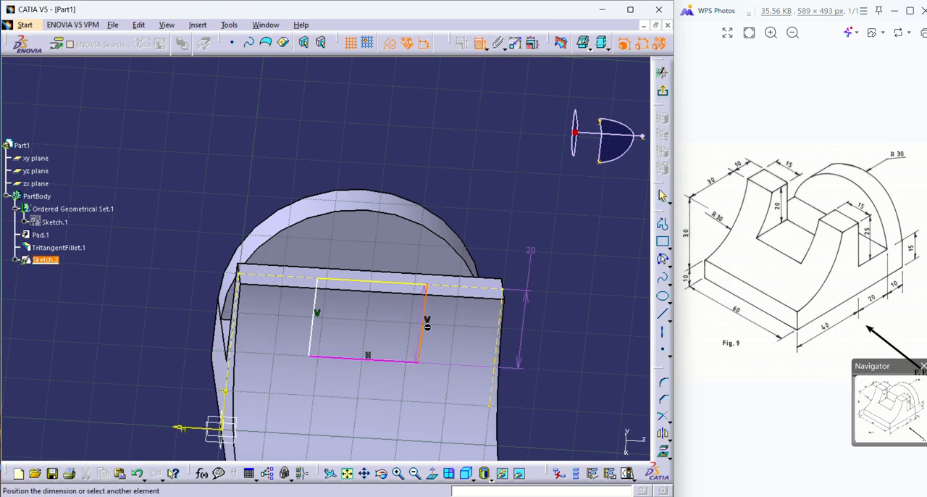
{"action": "left_click", "coordinate": [501, 327]}
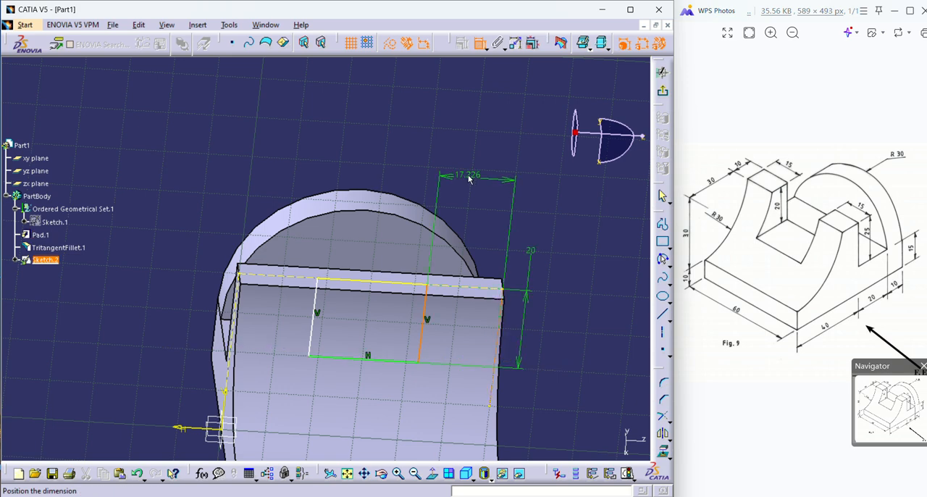
{"action": "left_click", "coordinate": [472, 179]}
{"action": "double_click", "coordinate": [467, 173]}
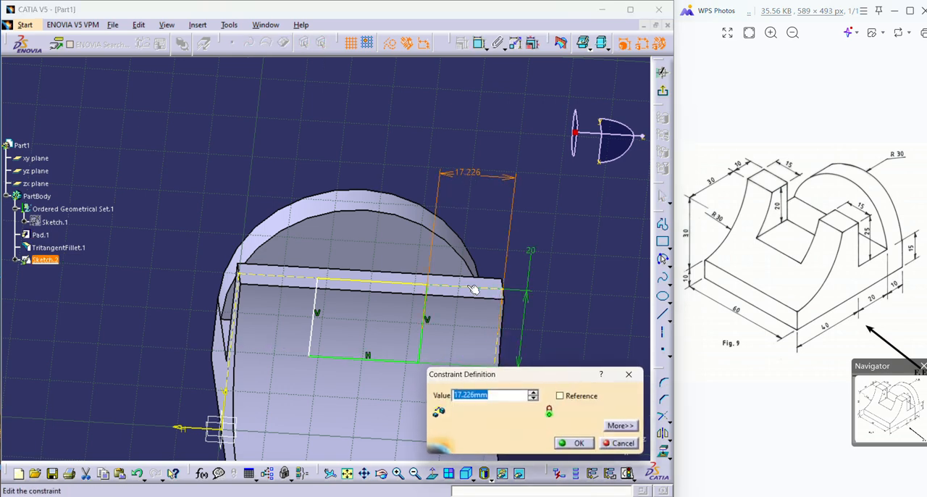
{"action": "type", "text": "15"}
{"action": "key", "text": "Return"}
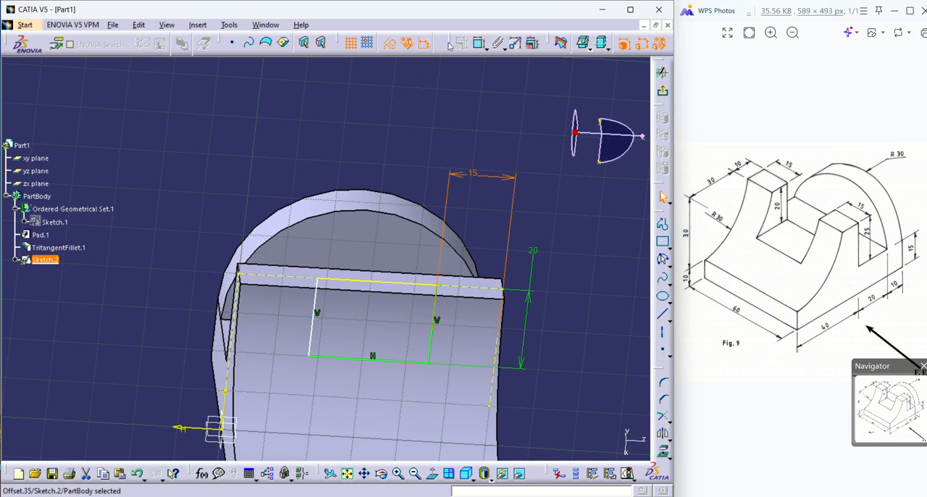
Constrain the notch profile's left vertical side to 15 mm from the projected left edge of the upright.
{"action": "left_click", "coordinate": [479, 44]}
{"action": "left_click", "coordinate": [314, 338]}
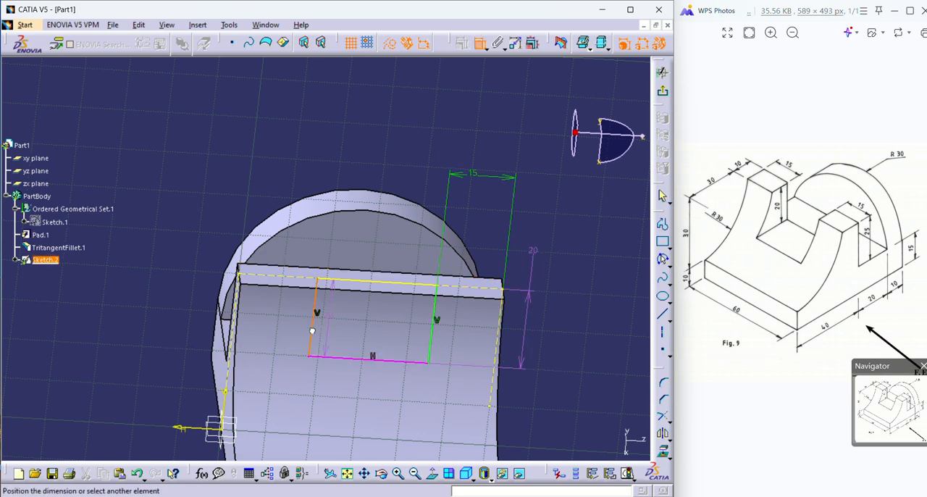
{"action": "left_click", "coordinate": [239, 309]}
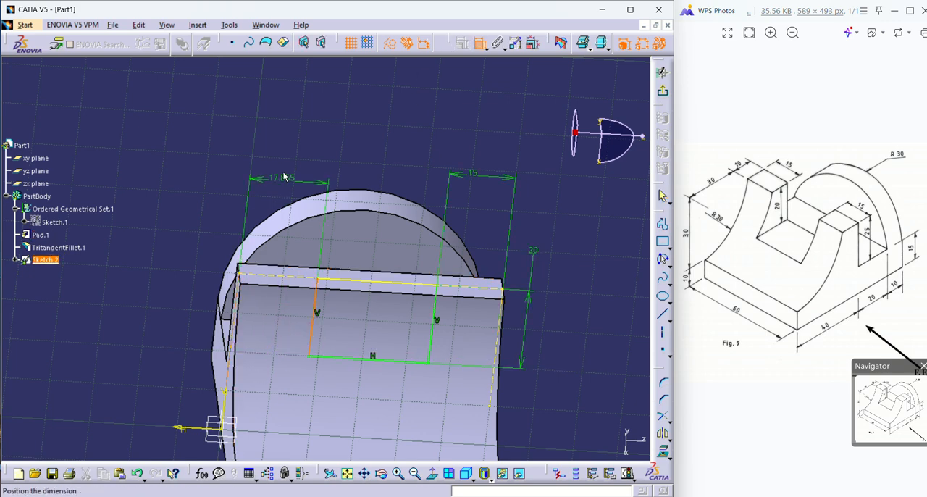
{"action": "left_click", "coordinate": [282, 162]}
{"action": "double_click", "coordinate": [285, 163]}
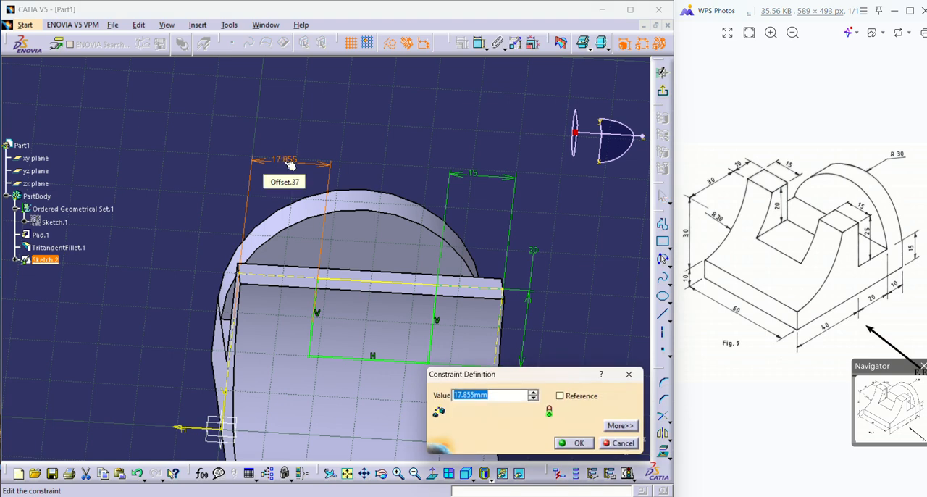
{"action": "type", "text": "15"}
{"action": "key", "text": "Return"}
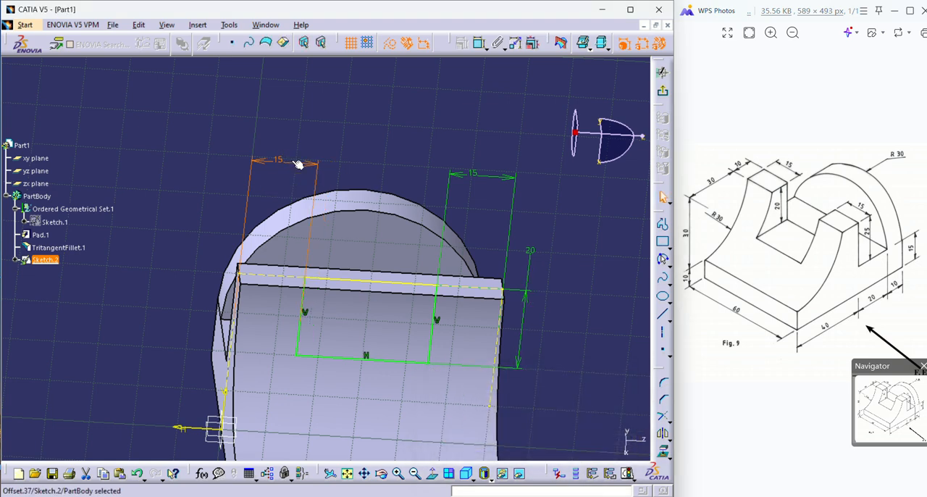
Finish the notch sketch and start a pocket using it as the profile.
{"action": "left_click", "coordinate": [661, 95]}
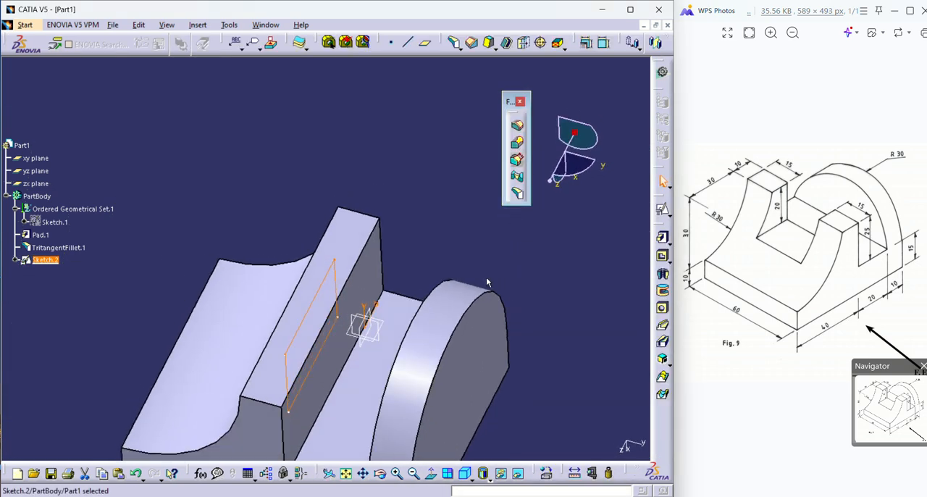
{"action": "middle_click_drag", "start_coordinate": [303, 350], "coordinate": [427, 208]}
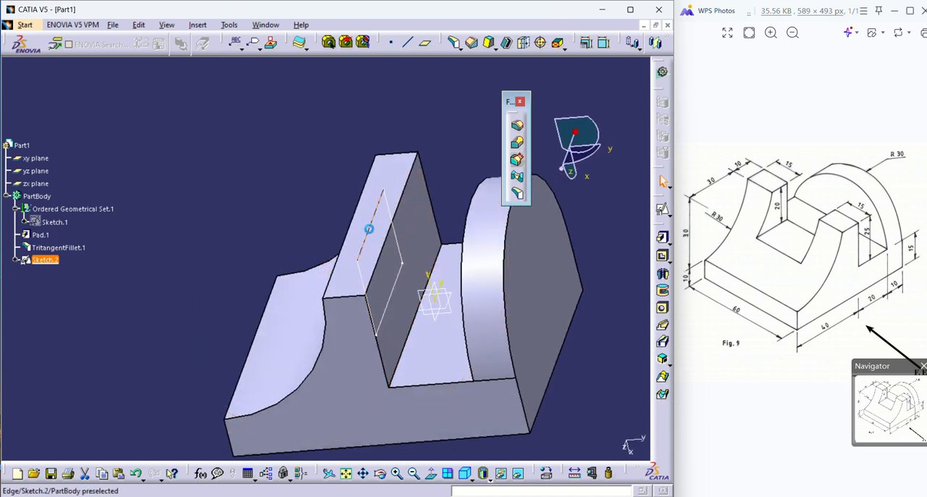
{"action": "left_click", "coordinate": [372, 235]}
{"action": "left_click", "coordinate": [145, 311]}
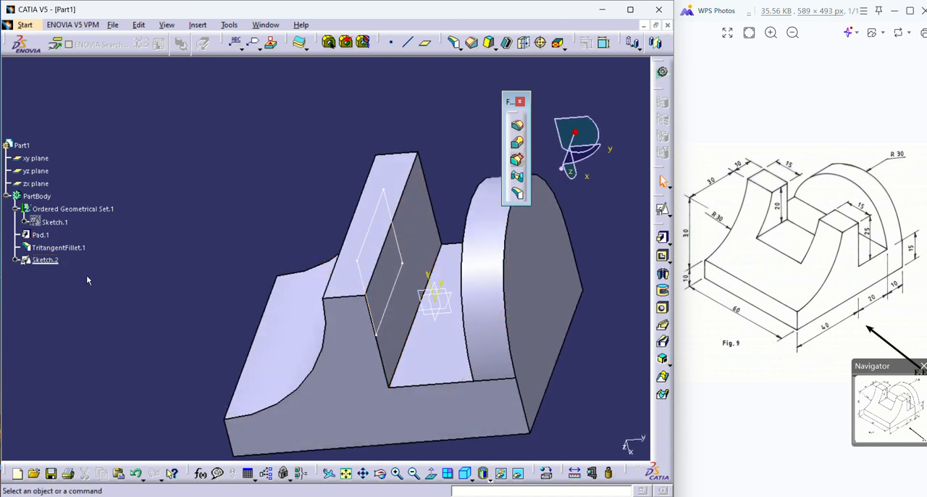
{"action": "left_click", "coordinate": [41, 258]}
{"action": "left_click", "coordinate": [662, 255]}
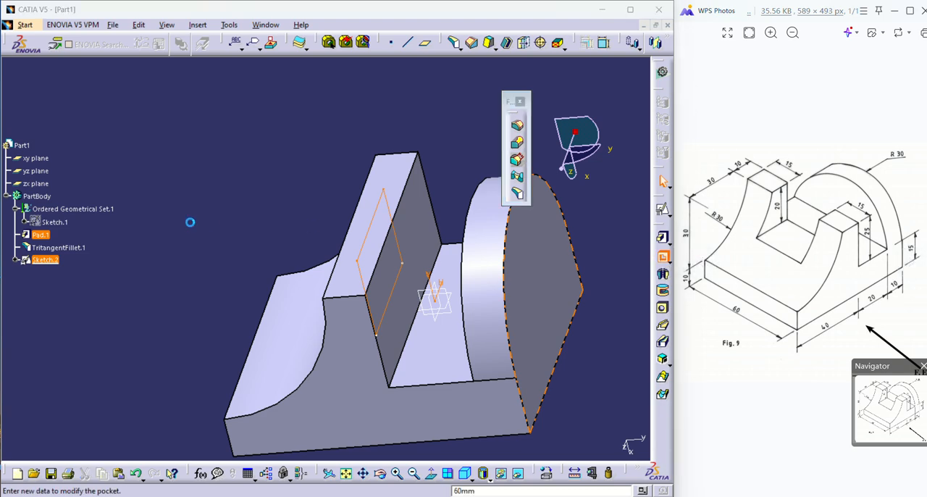
{"action": "middle_click_drag", "start_coordinate": [279, 317], "coordinate": [351, 316]}
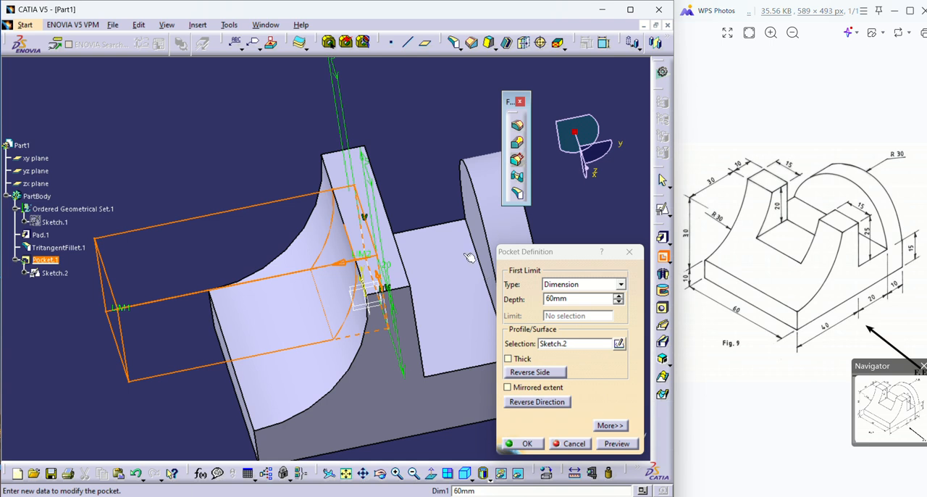
Reverse the pocket's direction so it points toward the rear rounded upright, and turn on its mirrored extent.
{"action": "left_click", "coordinate": [534, 372]}
{"action": "left_click", "coordinate": [537, 374]}
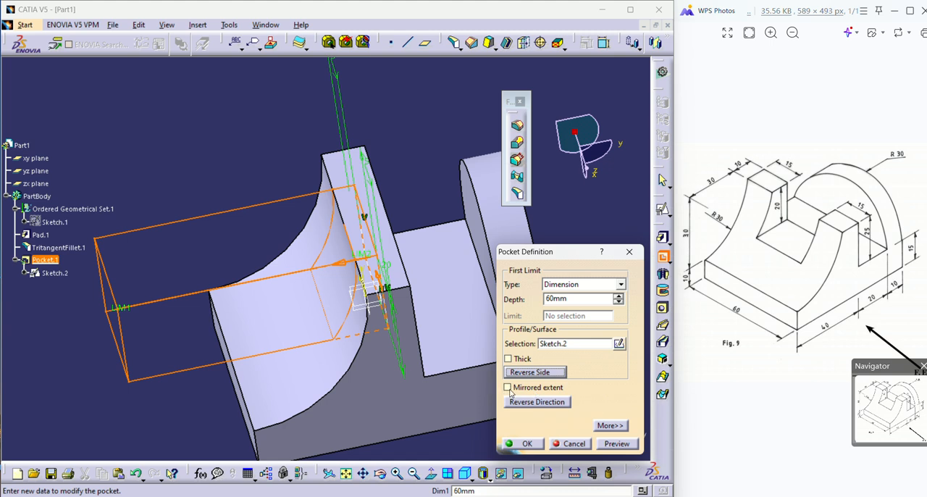
{"action": "left_click", "coordinate": [507, 387]}
{"action": "left_click", "coordinate": [507, 388]}
{"action": "left_click", "coordinate": [527, 402]}
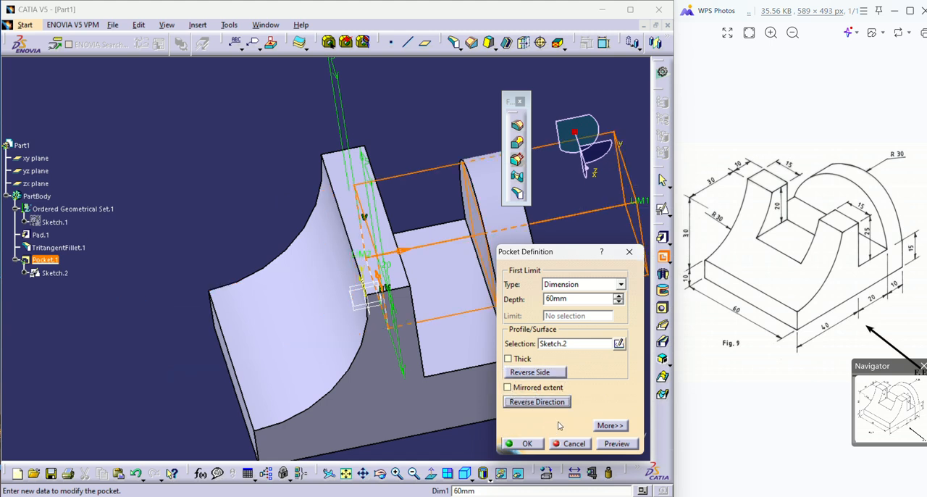
{"action": "left_click", "coordinate": [532, 389]}
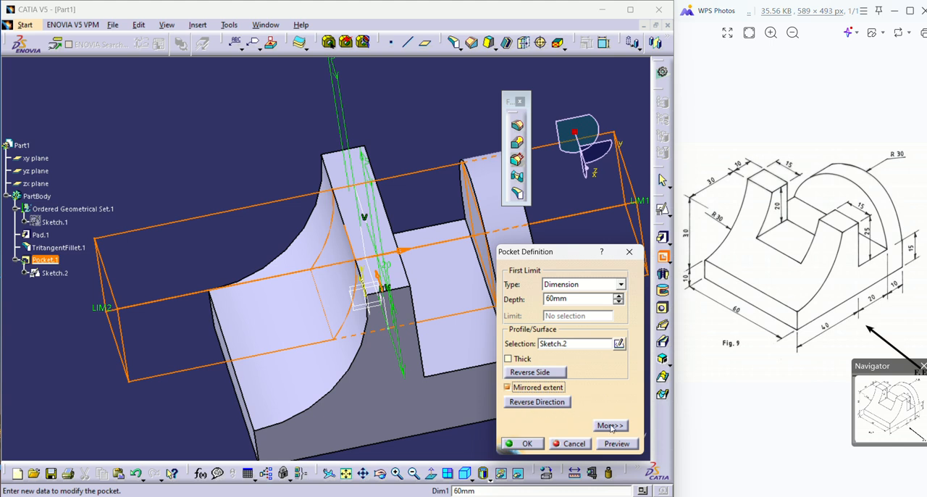
Limit the pocket Up to next with 0 mm offset, preview it, and create the notch through the front upright.
{"action": "left_click", "coordinate": [619, 284]}
{"action": "left_click", "coordinate": [571, 314]}
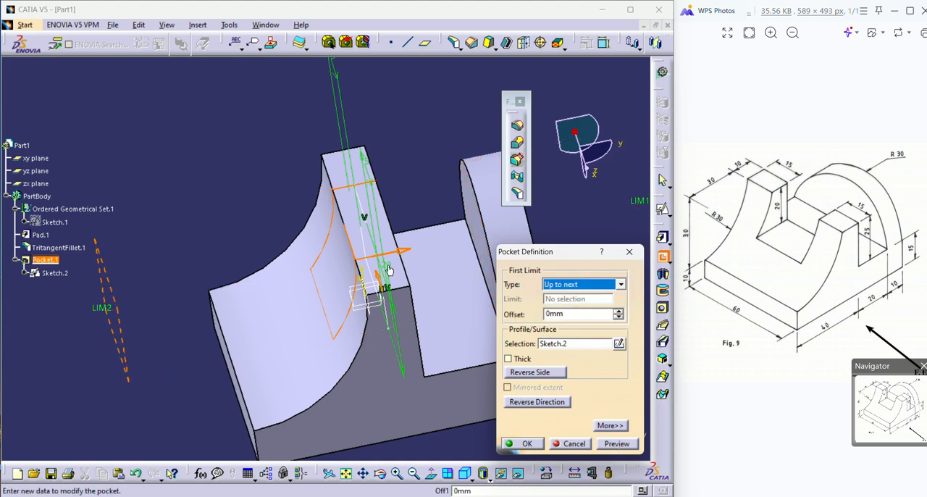
{"action": "left_click", "coordinate": [614, 443]}
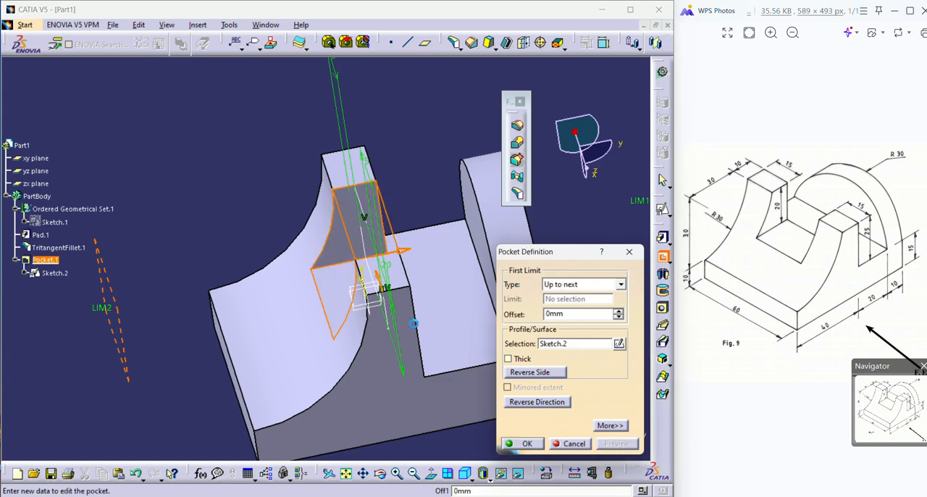
{"action": "middle_click_drag", "start_coordinate": [373, 297], "coordinate": [384, 265]}
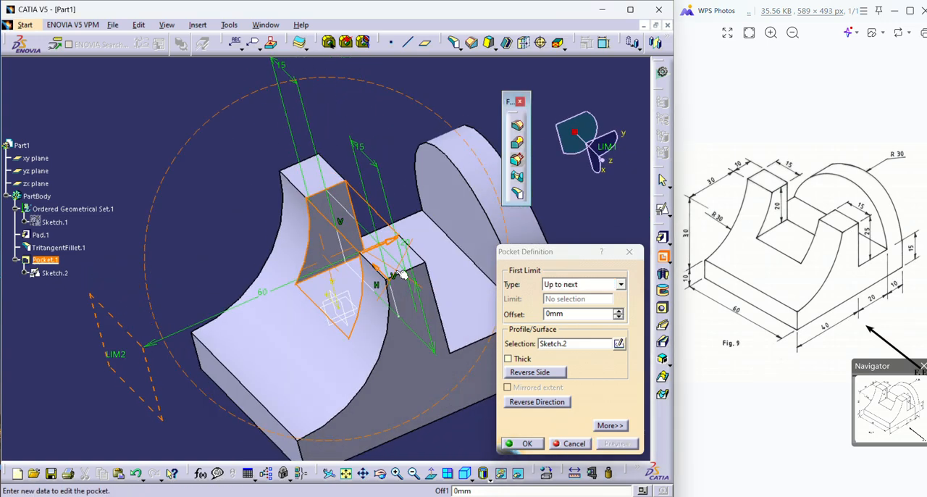
{"action": "left_click", "coordinate": [526, 444]}
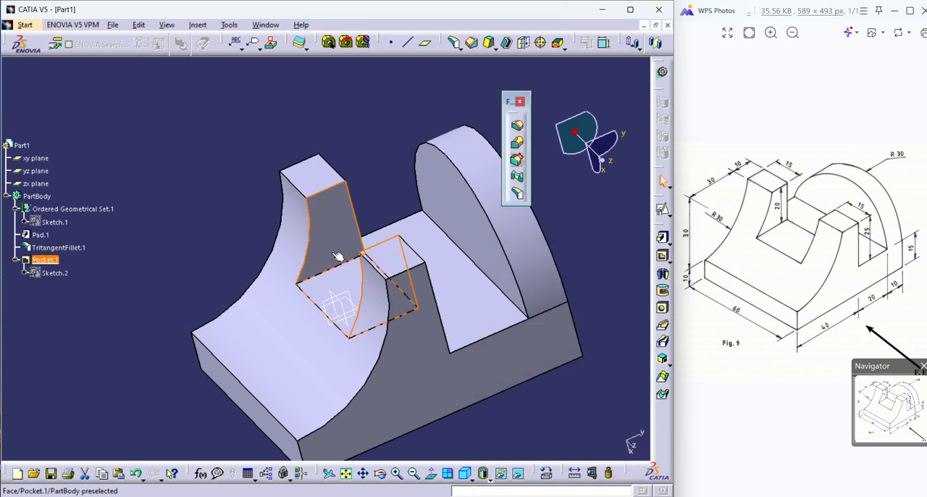
{"action": "middle_click_drag", "start_coordinate": [296, 203], "coordinate": [358, 347]}
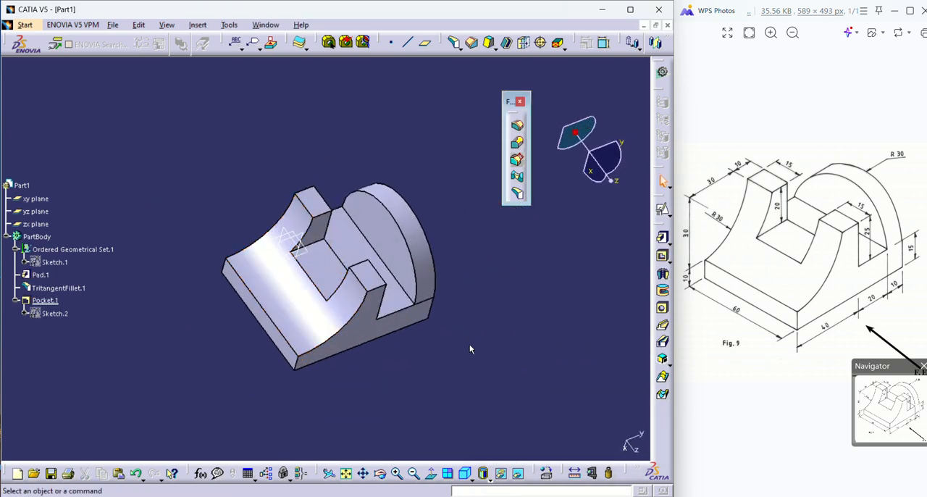
{"action": "middle_click_drag", "start_coordinate": [469, 349], "coordinate": [505, 153]}
{"action": "scroll", "coordinate": [368, 251], "scroll_direction": "down", "scroll_amount": 3}
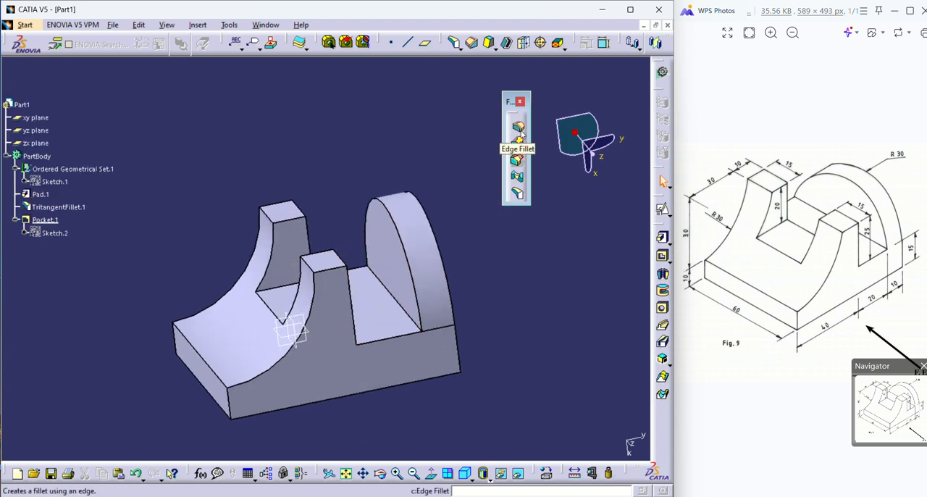